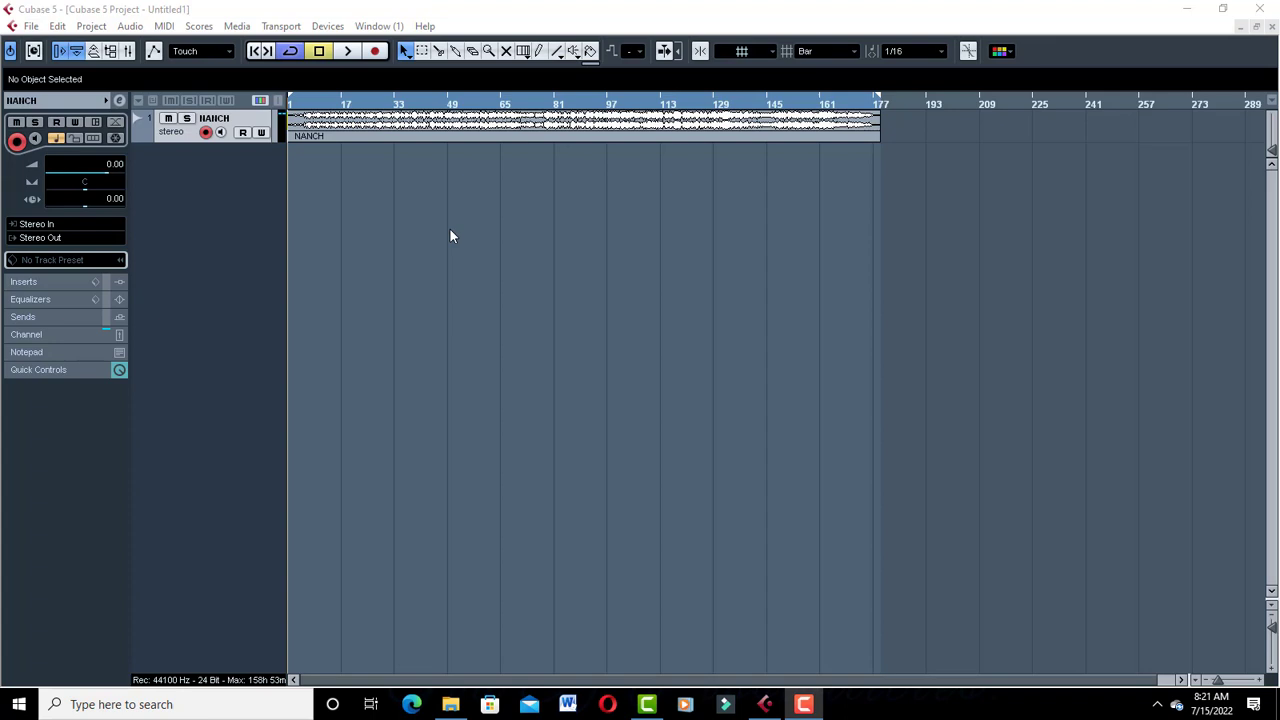
Play the NANCH track from the start to listen to it, enlarging the timeline, and stop playback.
key(space)
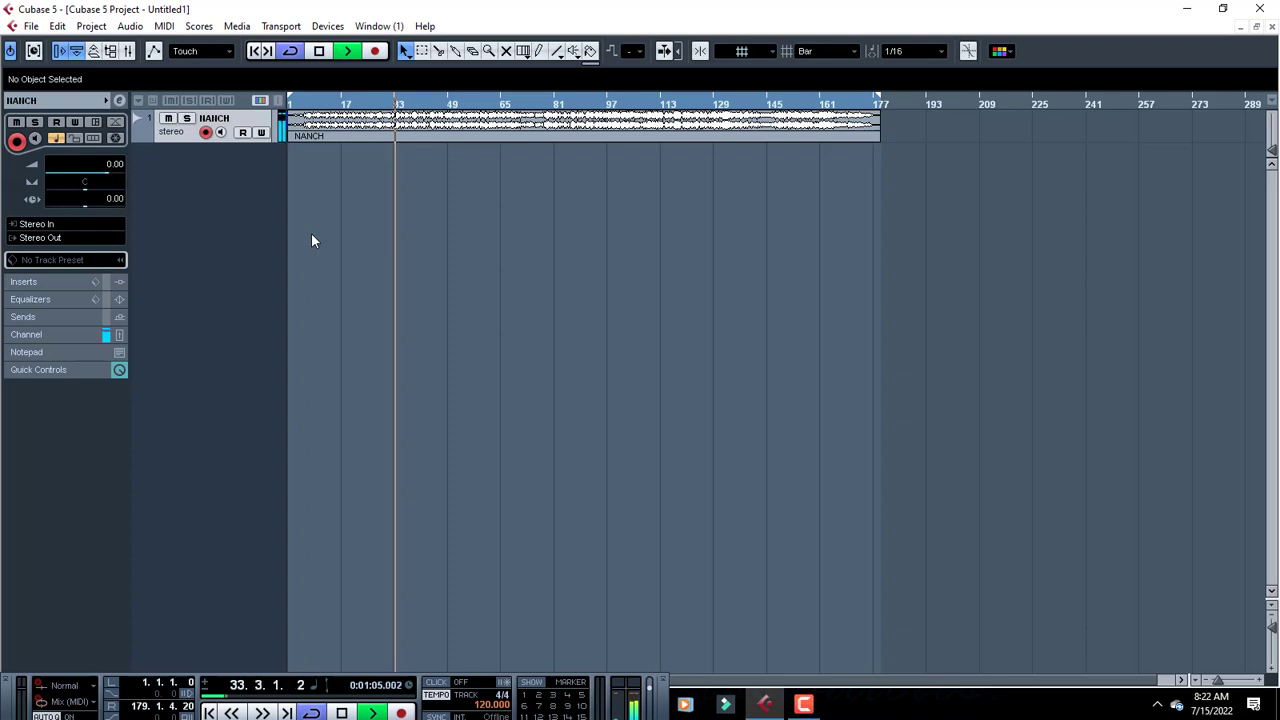
key(h)
key(h)
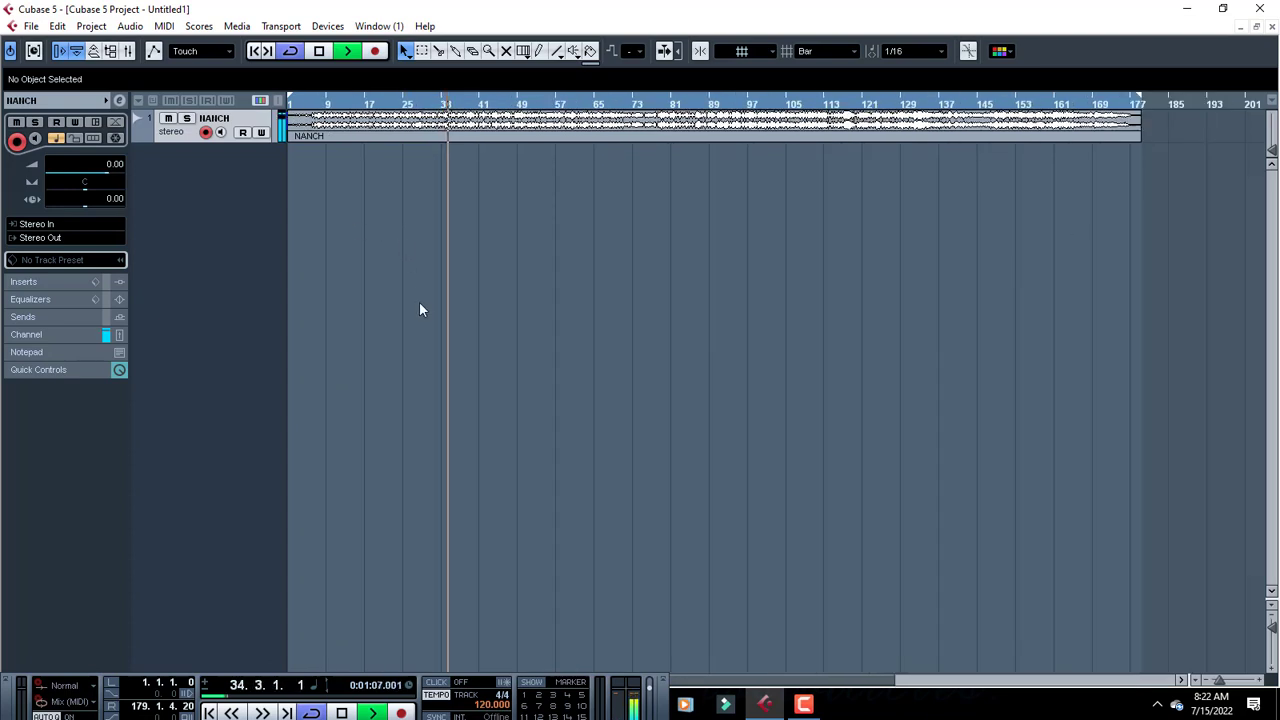
key(space)
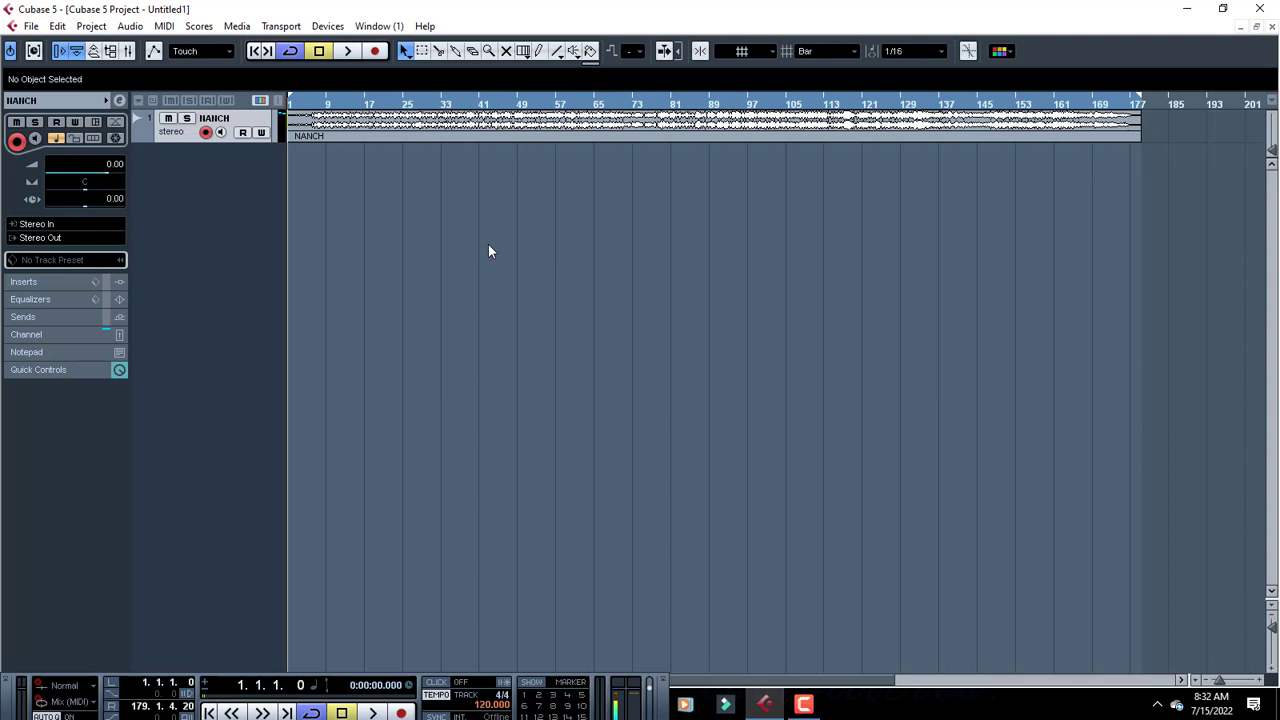
Check the NANCH channel settings and level meter while playing the song from about bar 33.
click(120, 100)
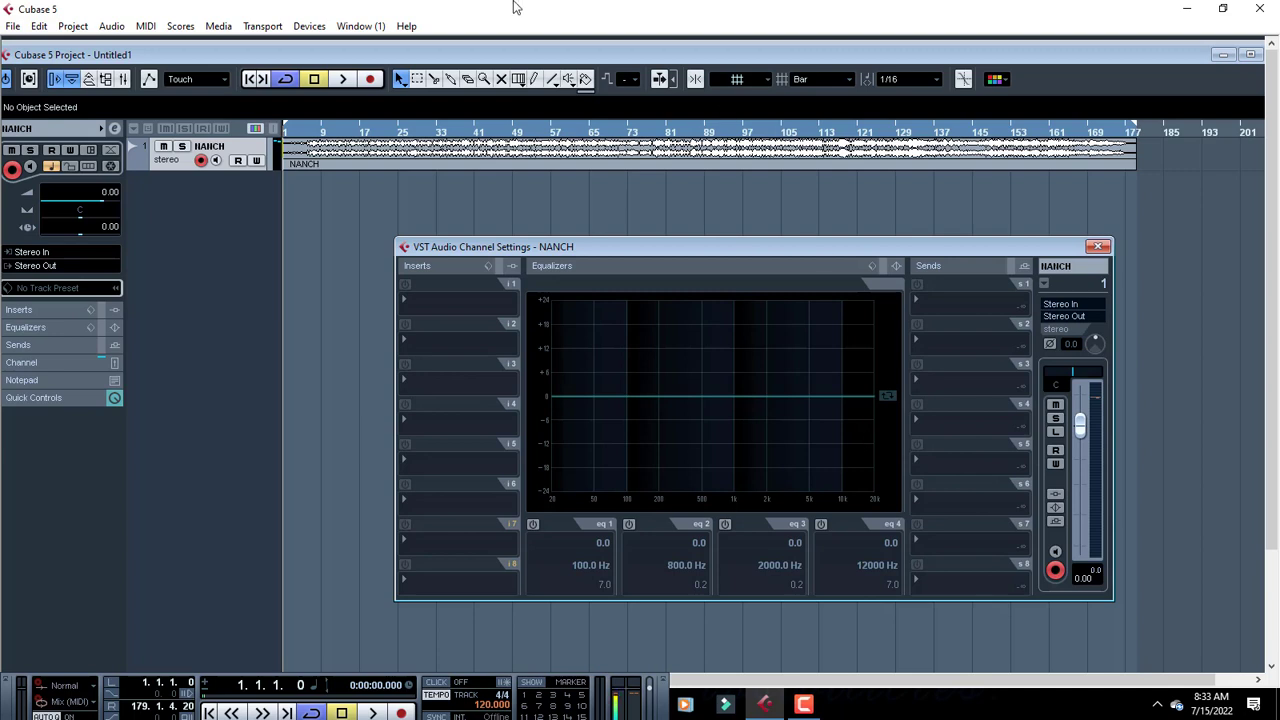
click(443, 133)
key(space)
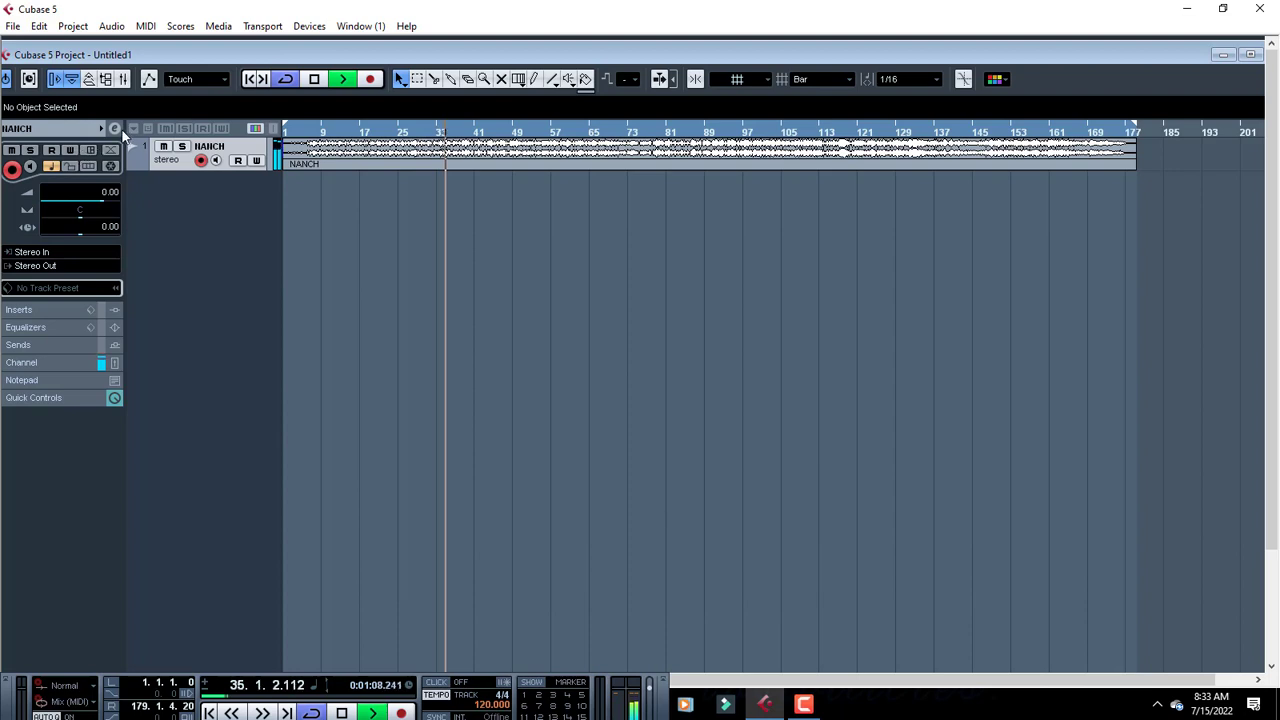
click(114, 129)
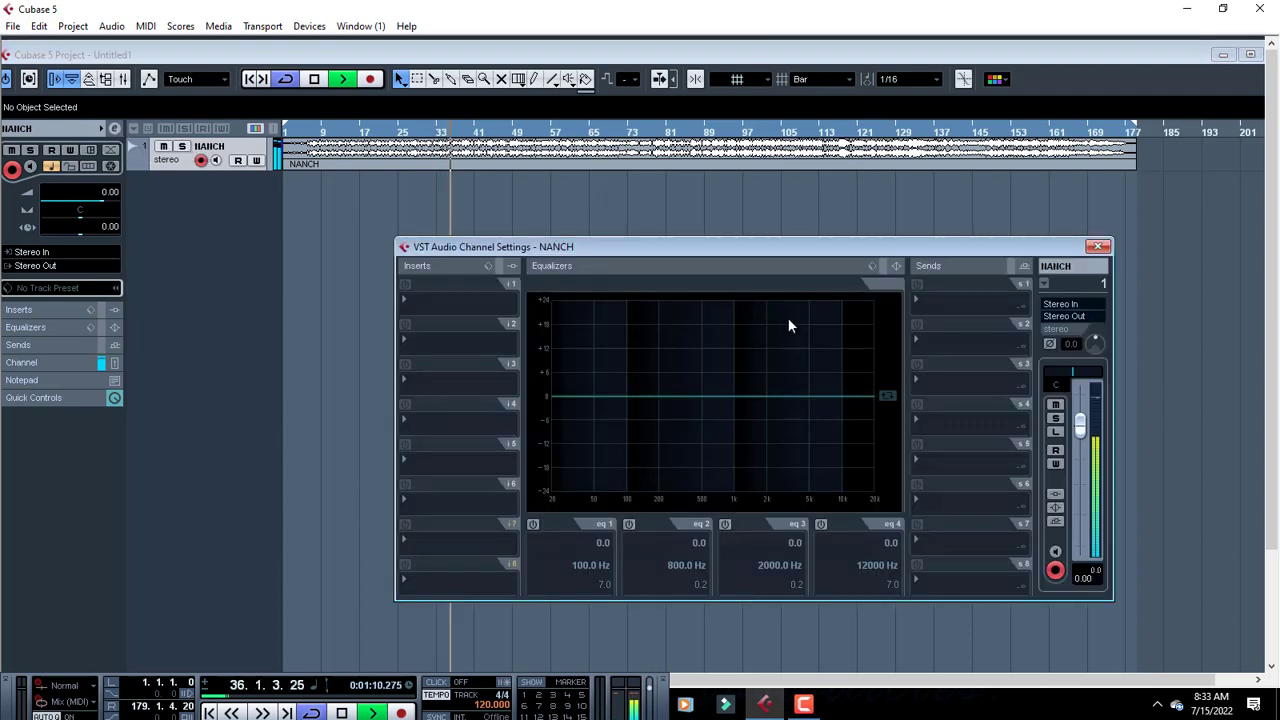
key(space)
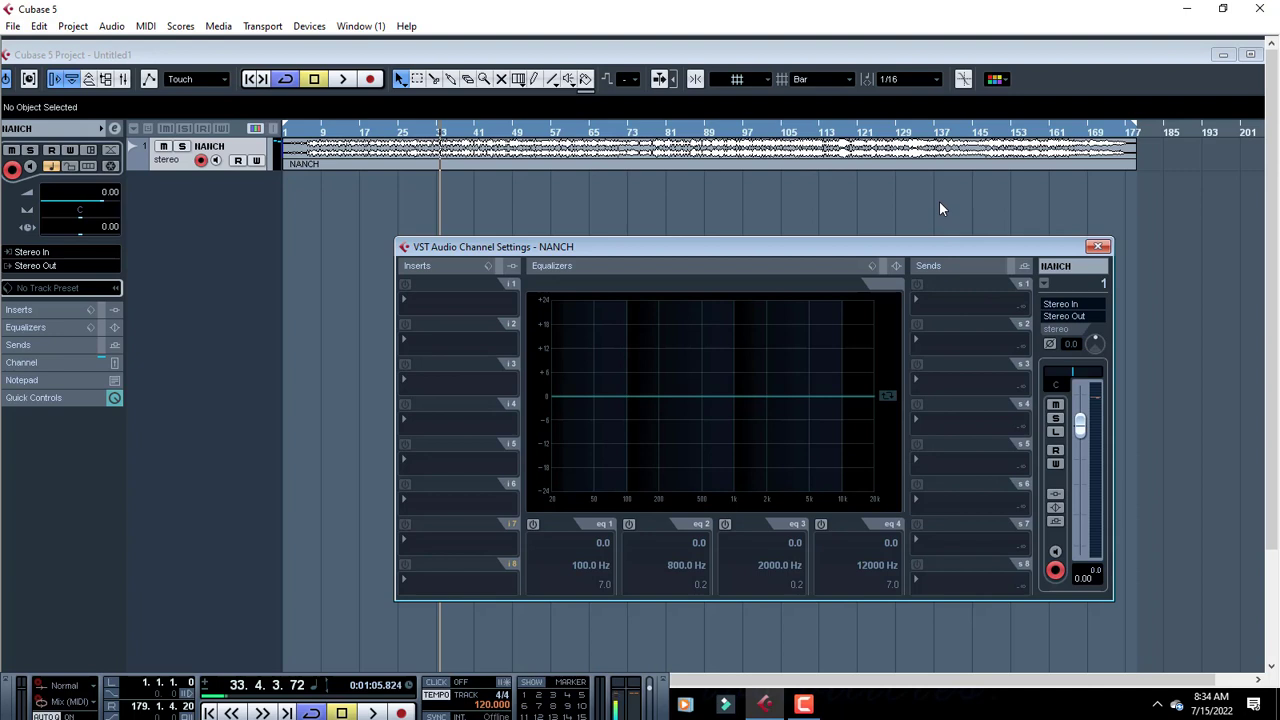
click(1098, 247)
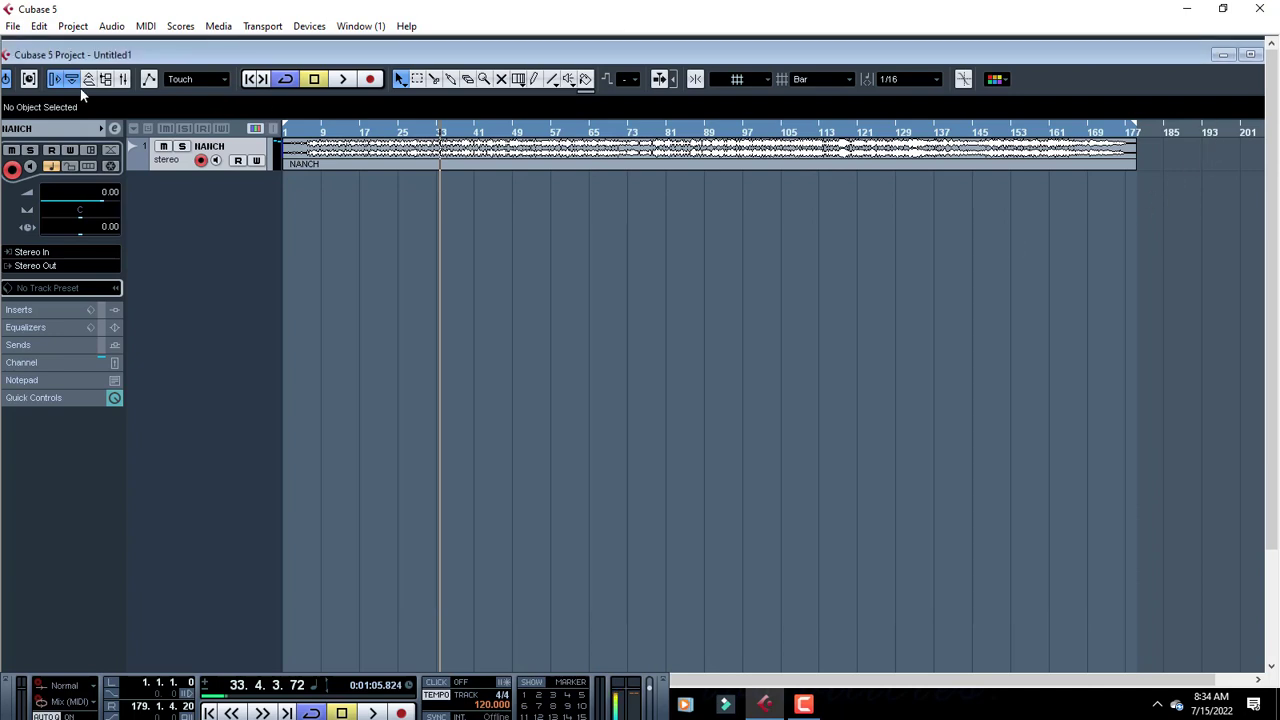
Check the track and Stereo Out levels in the mixer during playback, then close the mixer and maximize the project window.
click(122, 80)
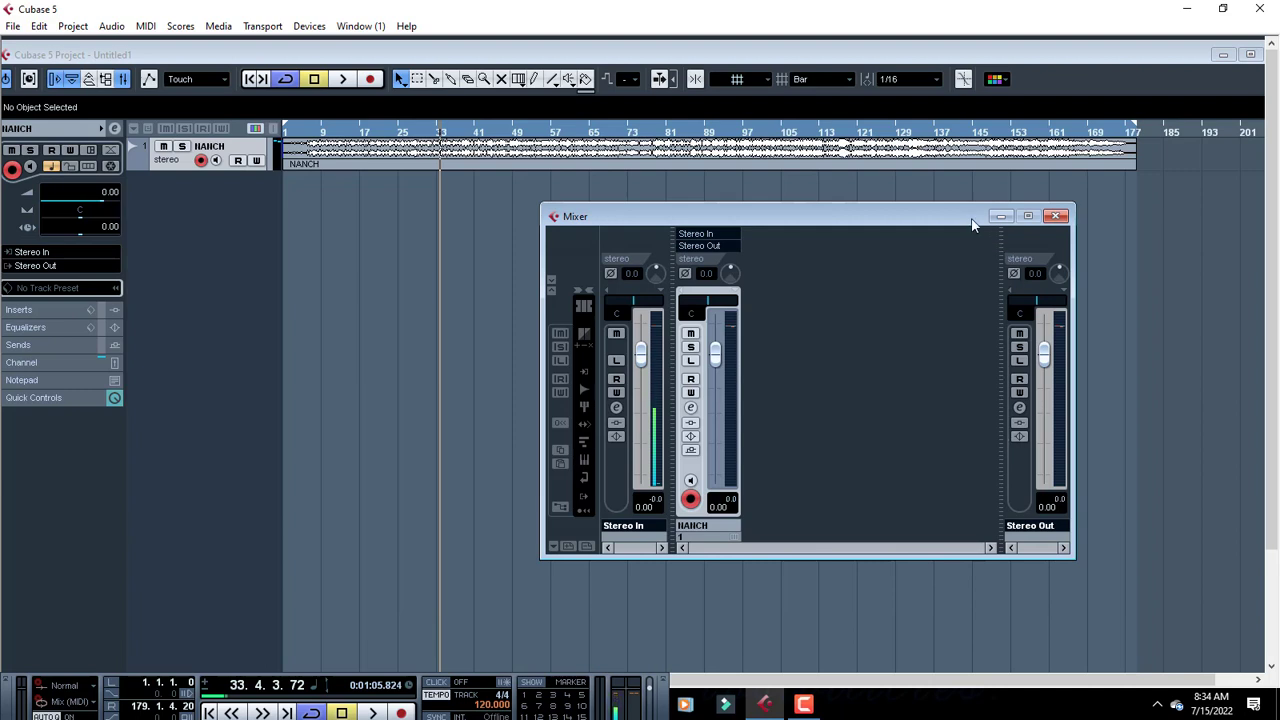
drag(972, 225, 902, 207)
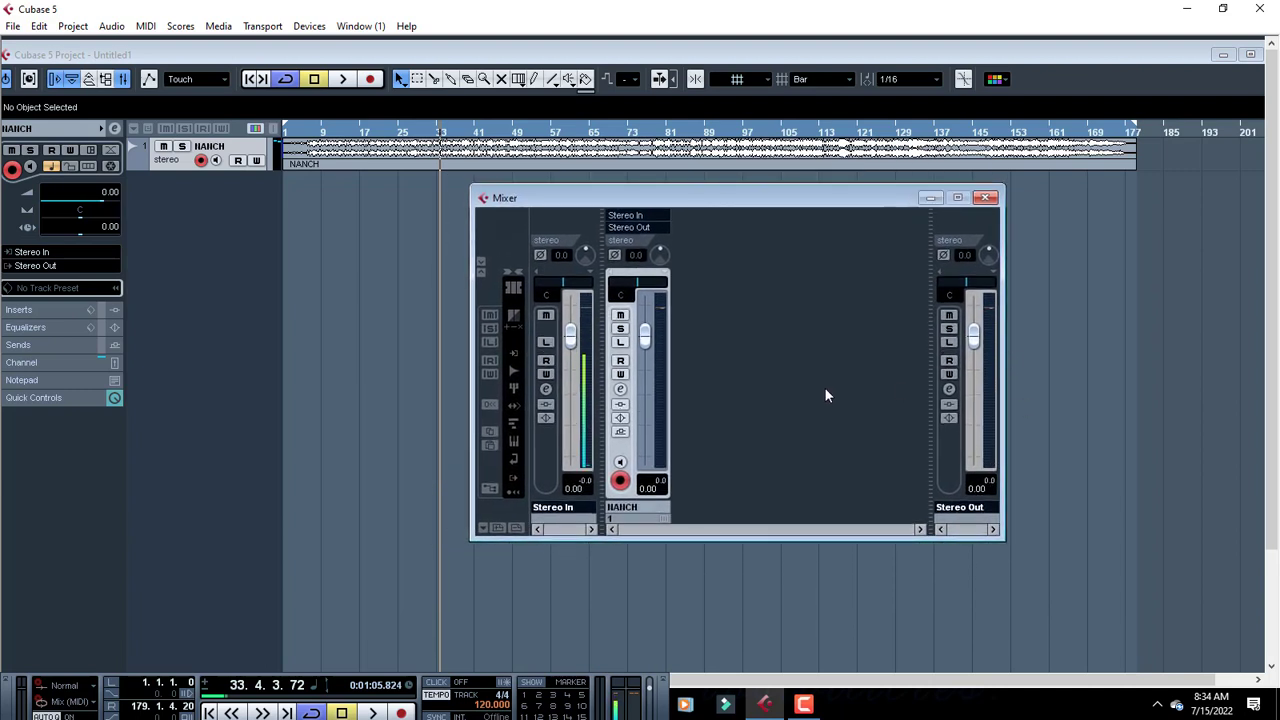
key(space)
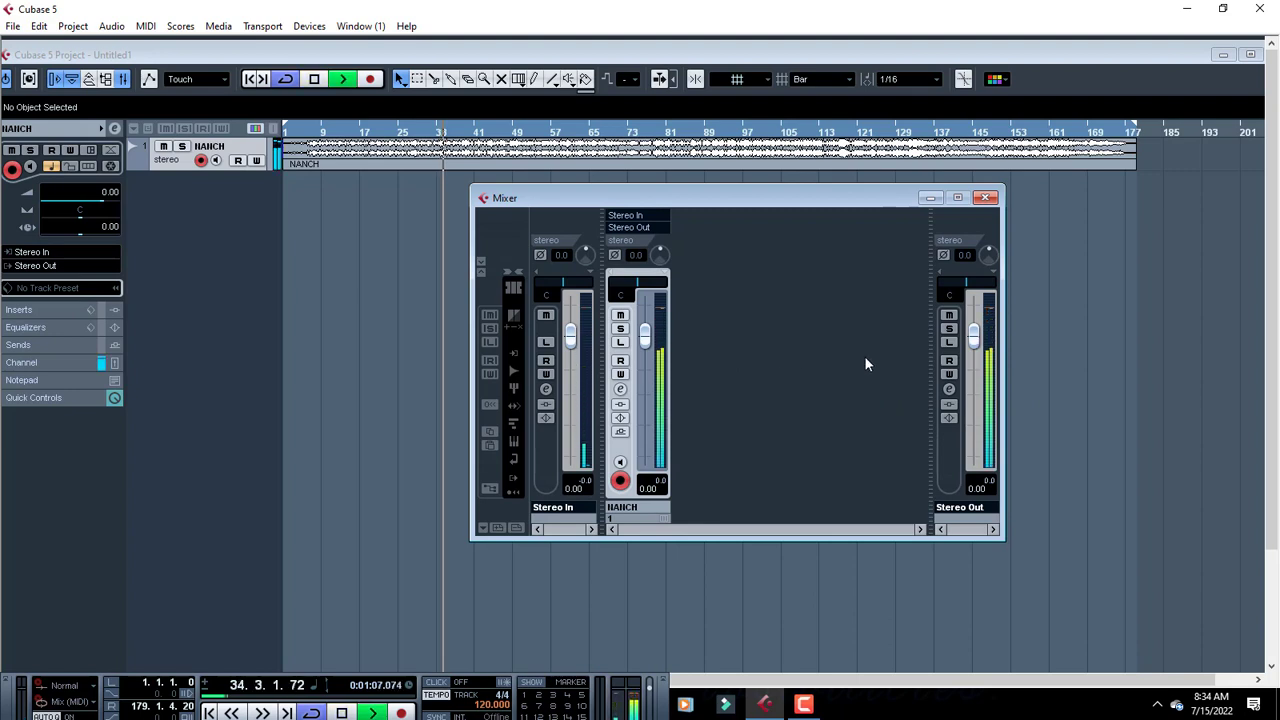
key(space)
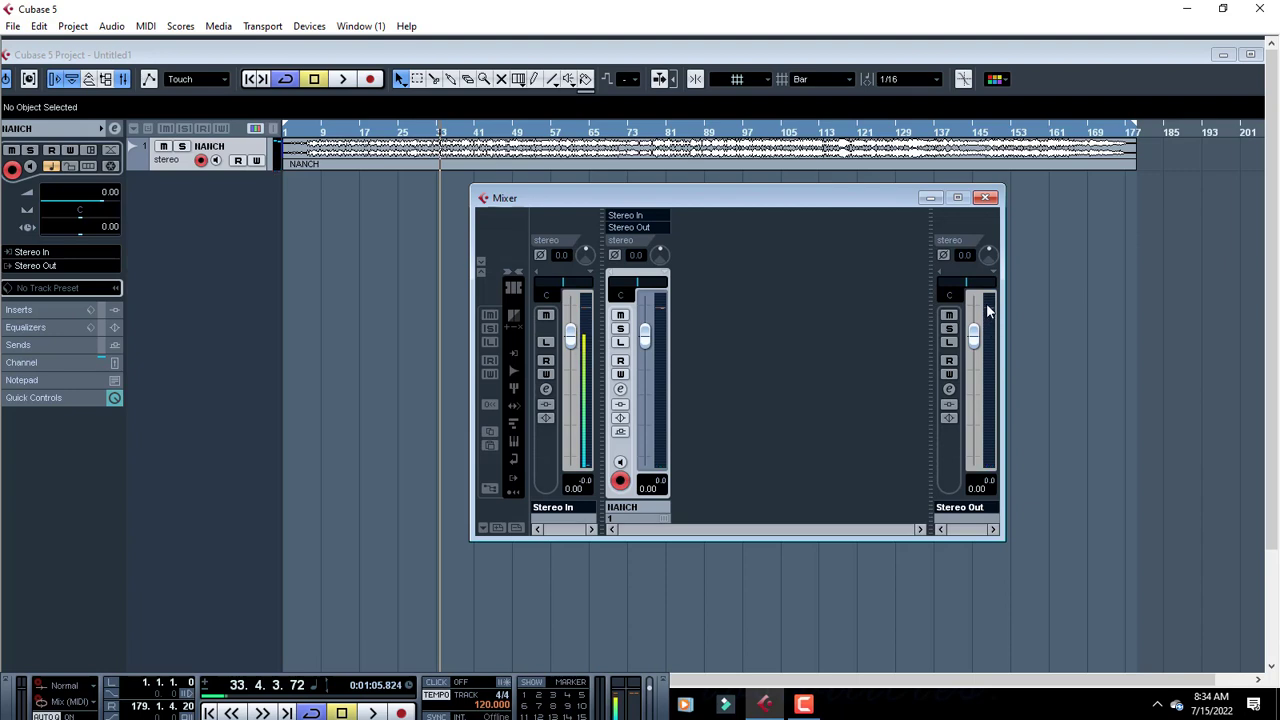
click(986, 198)
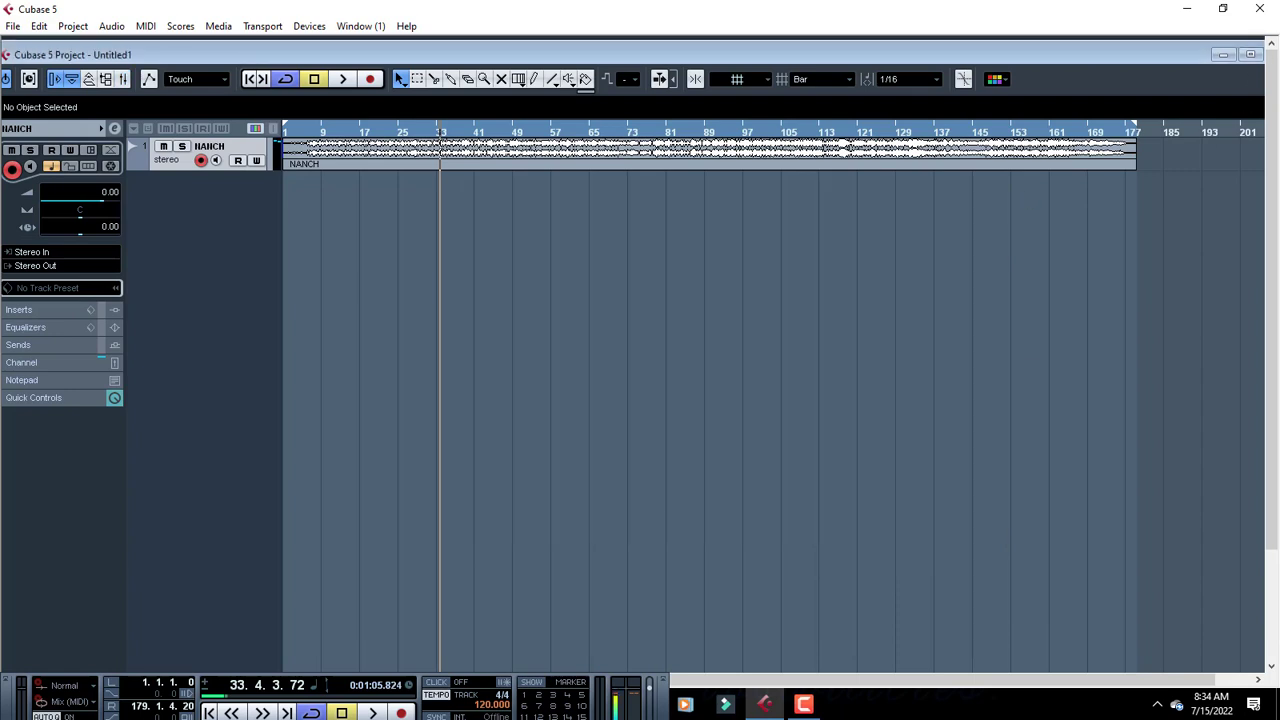
click(1250, 55)
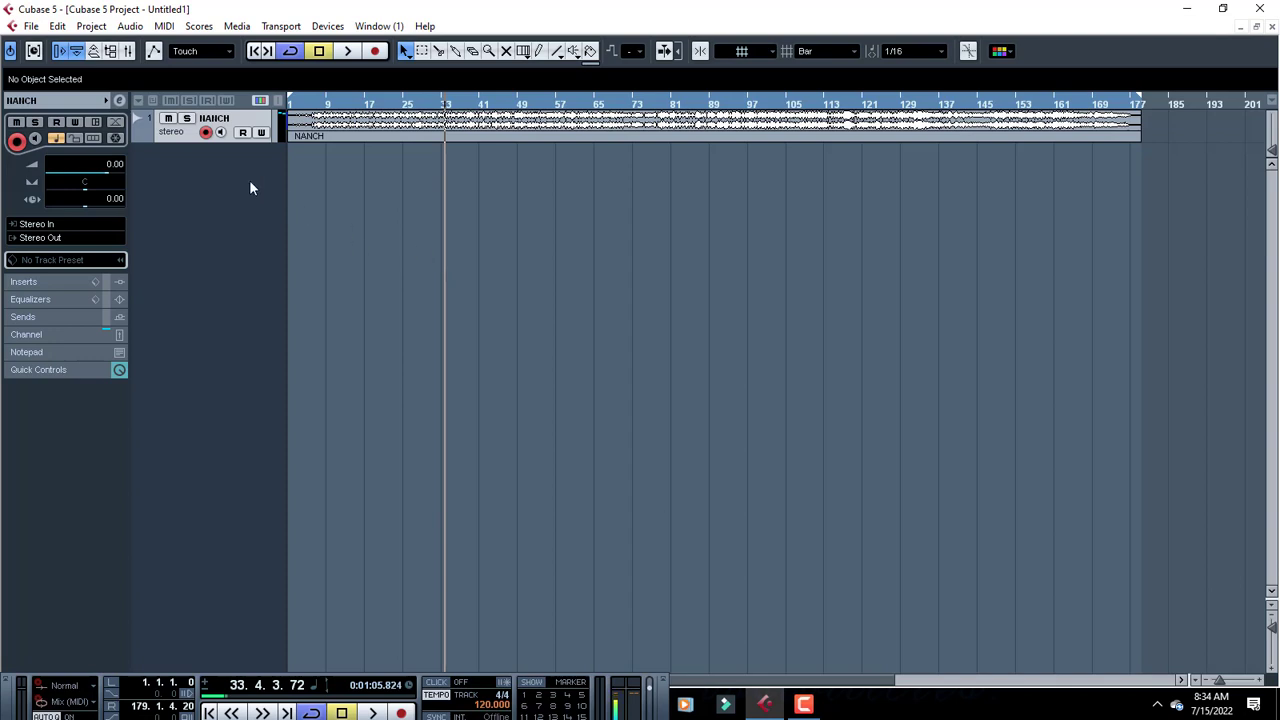
Load FabFilter Pro-Q 3 in the NANCH track's first insert slot and set its display range to 30 dB.
click(44, 282)
click(52, 151)
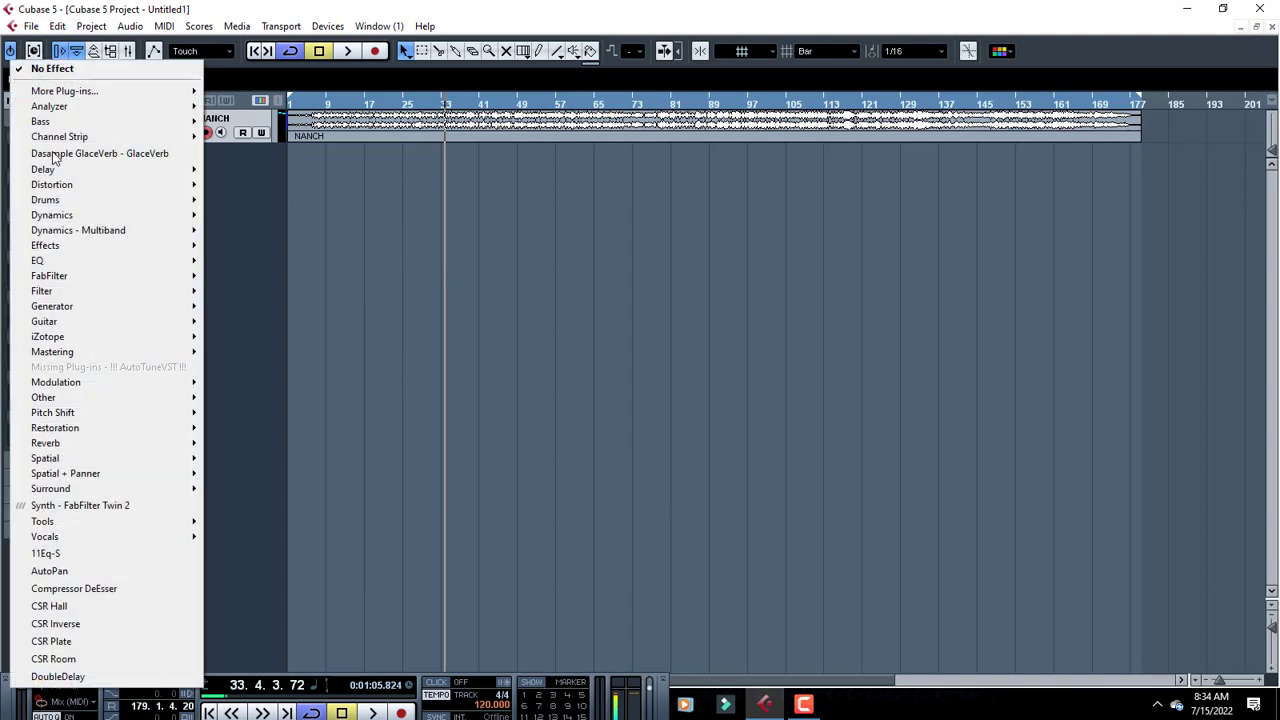
mouse_move(74, 310)
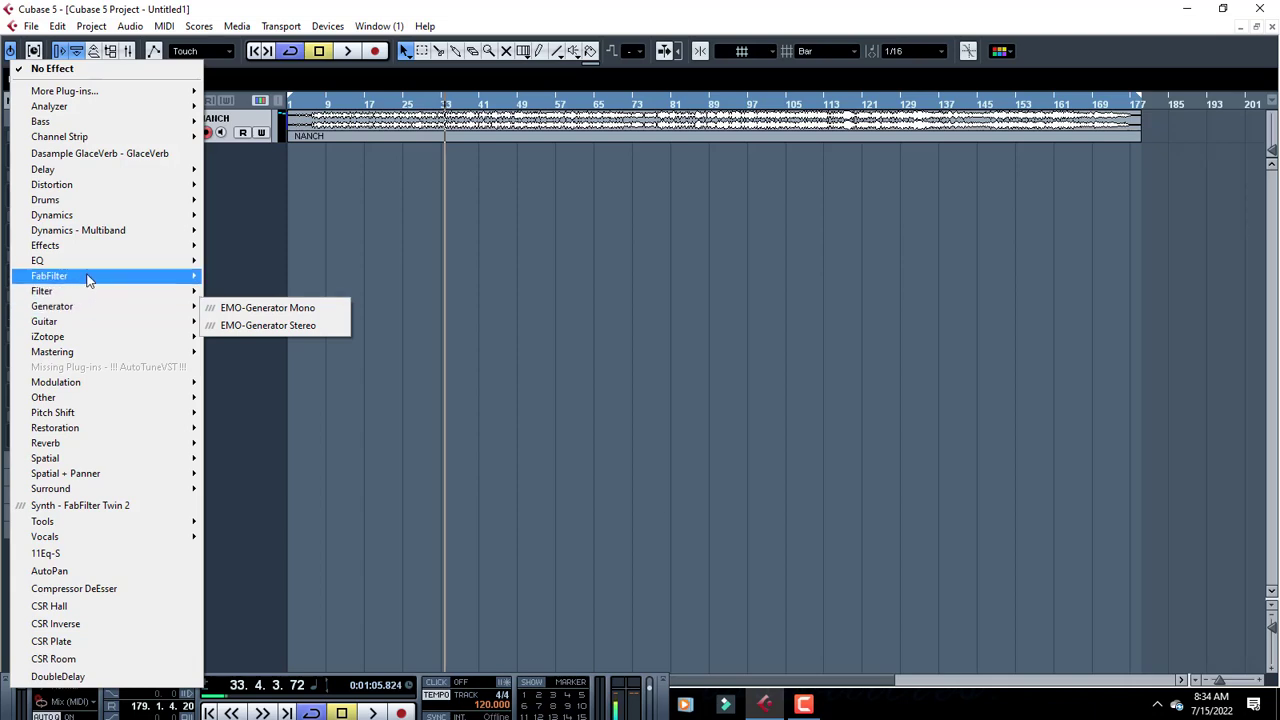
mouse_move(88, 279)
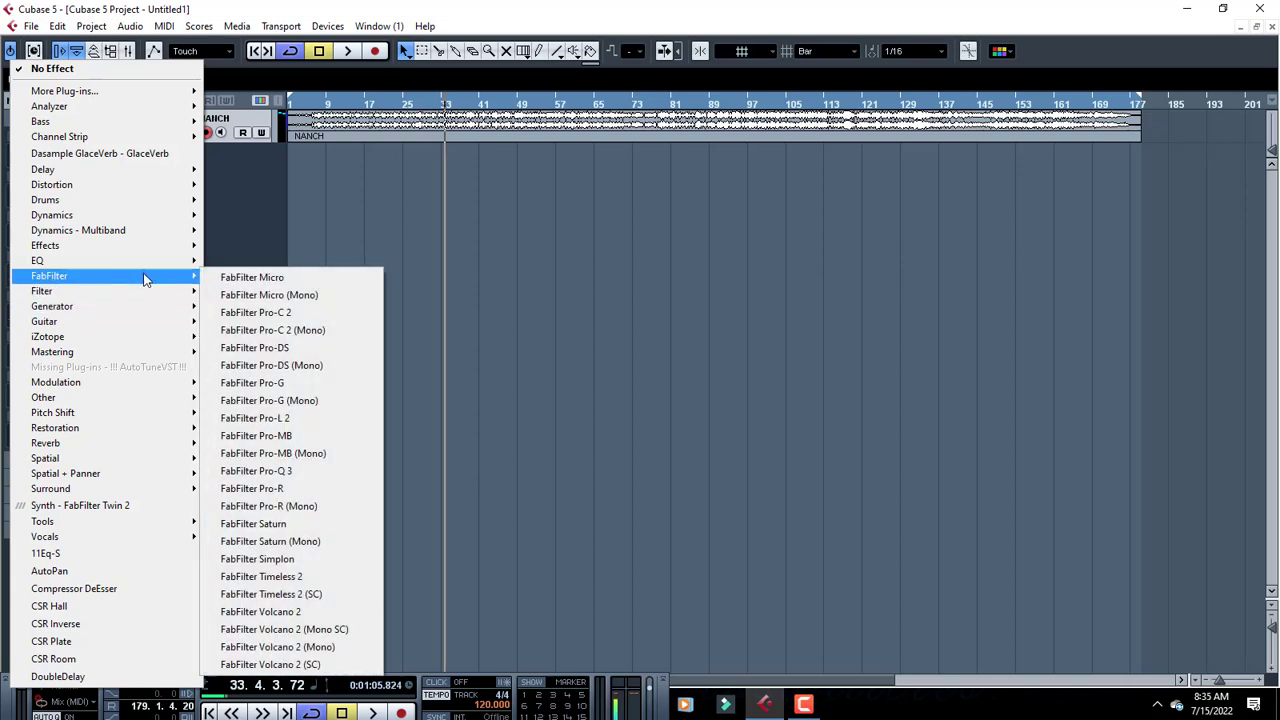
click(299, 471)
drag(664, 231, 781, 186)
click(1095, 248)
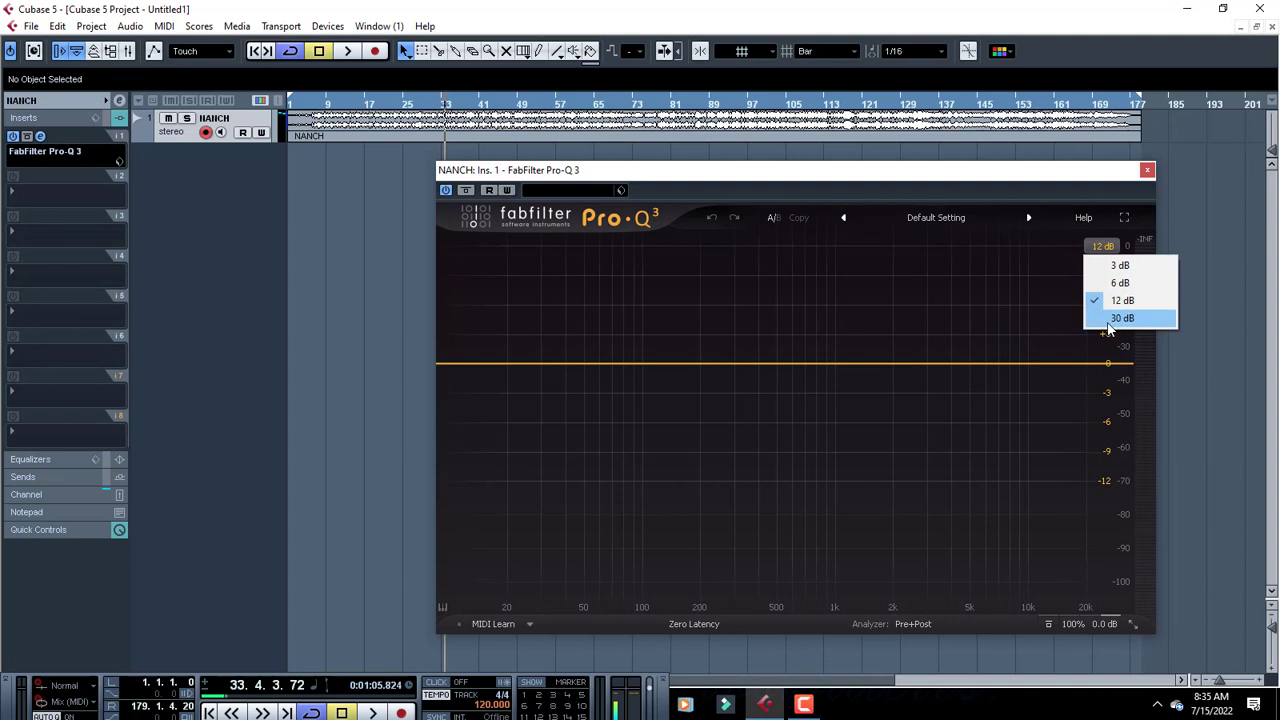
click(1110, 325)
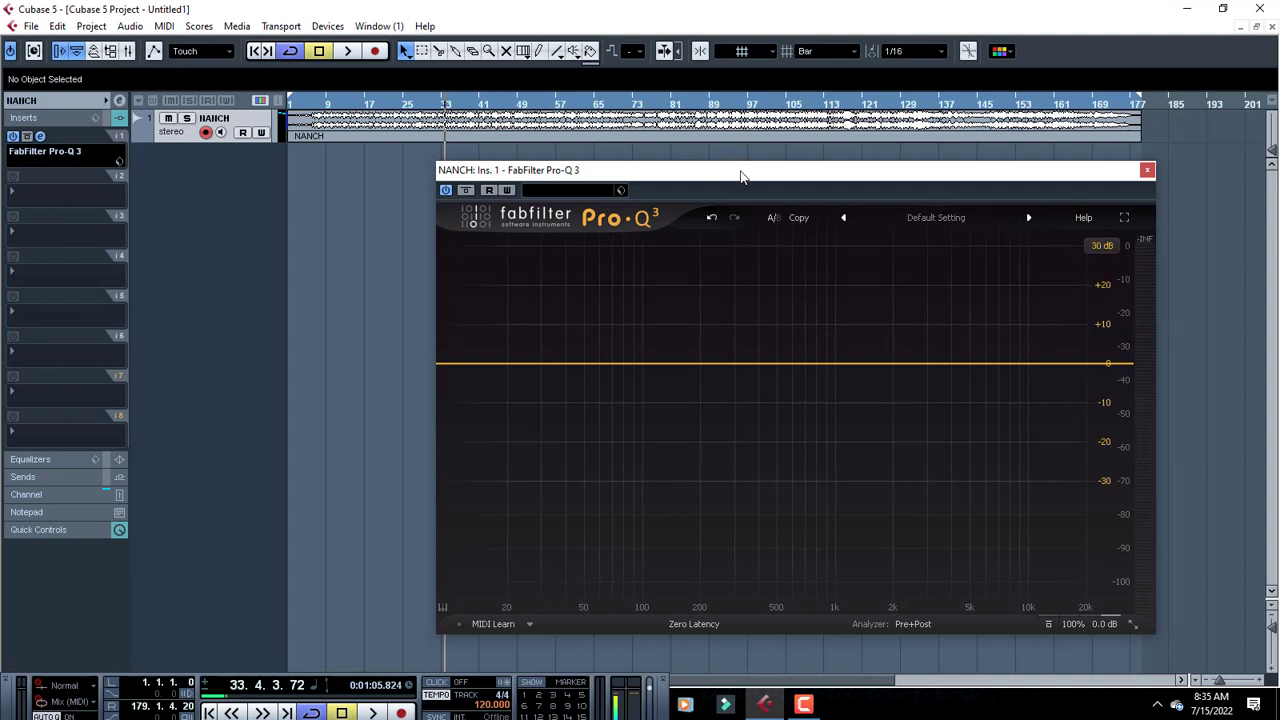
Reposition the equalizer window and play the track to examine its frequency spectrum.
drag(741, 176, 630, 207)
key(space)
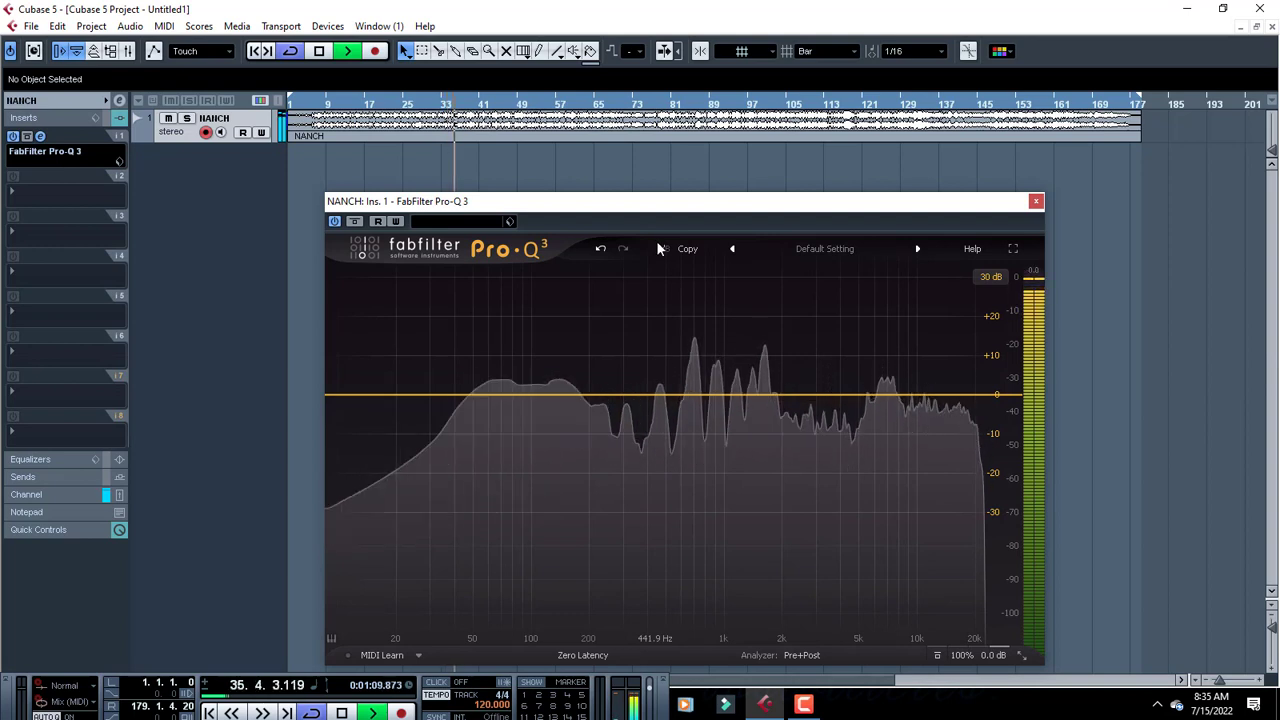
key(space)
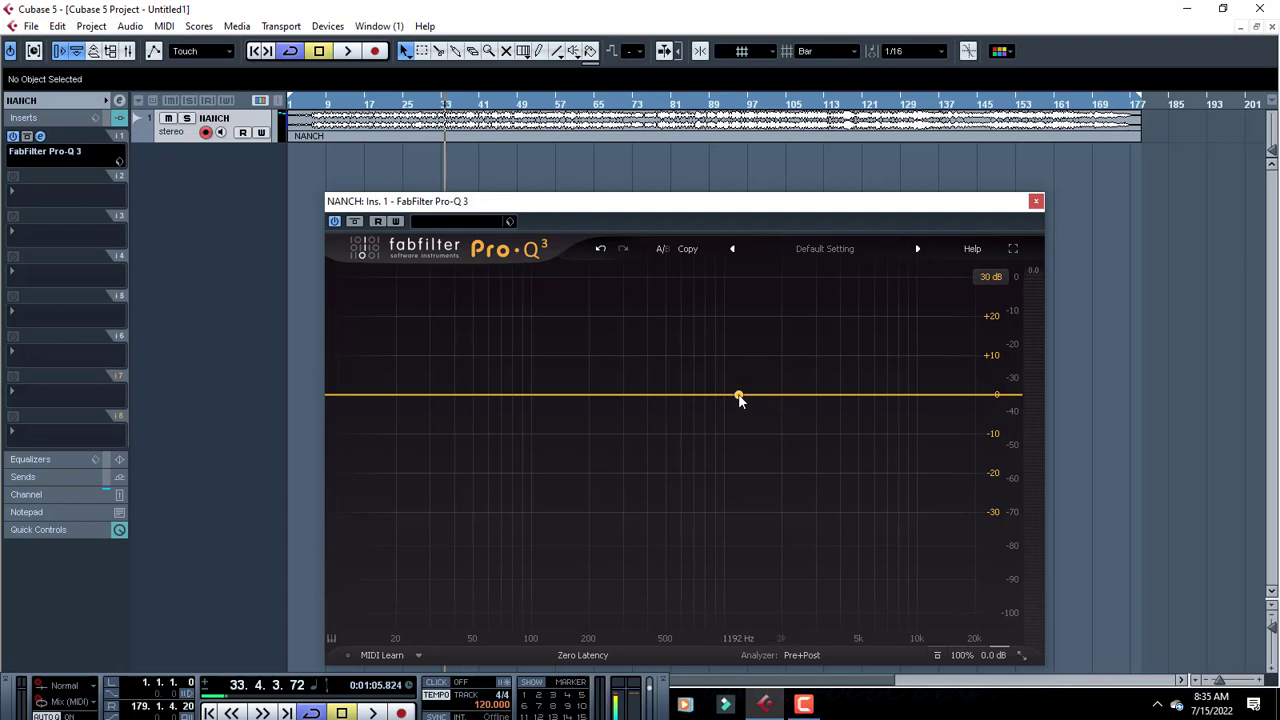
Add a bell EQ boost of about 13.47 dB at about 1995.8 Hz and audition it.
drag(739, 400, 779, 340)
key(space)
key(space)
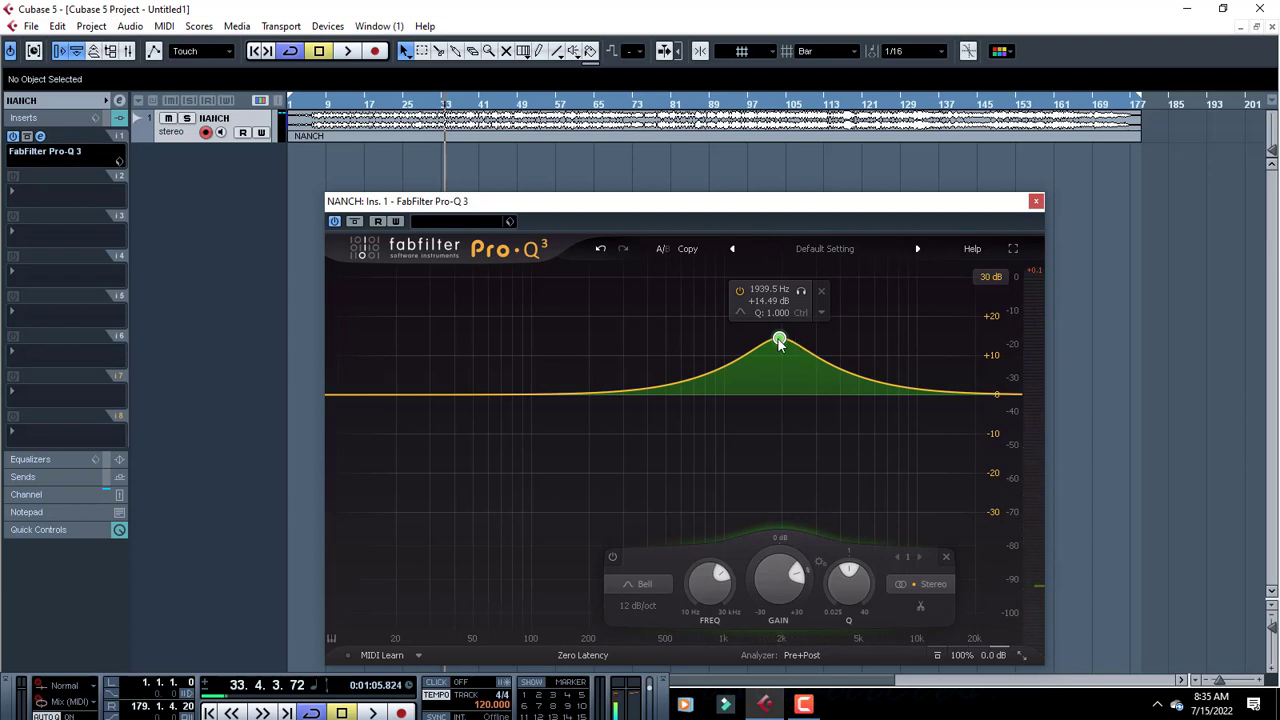
mouse_move(779, 340)
mouse_down()
mouse_move(731, 391)
mouse_move(866, 329)
mouse_move(782, 345)
mouse_up()
key(space)
key(space)
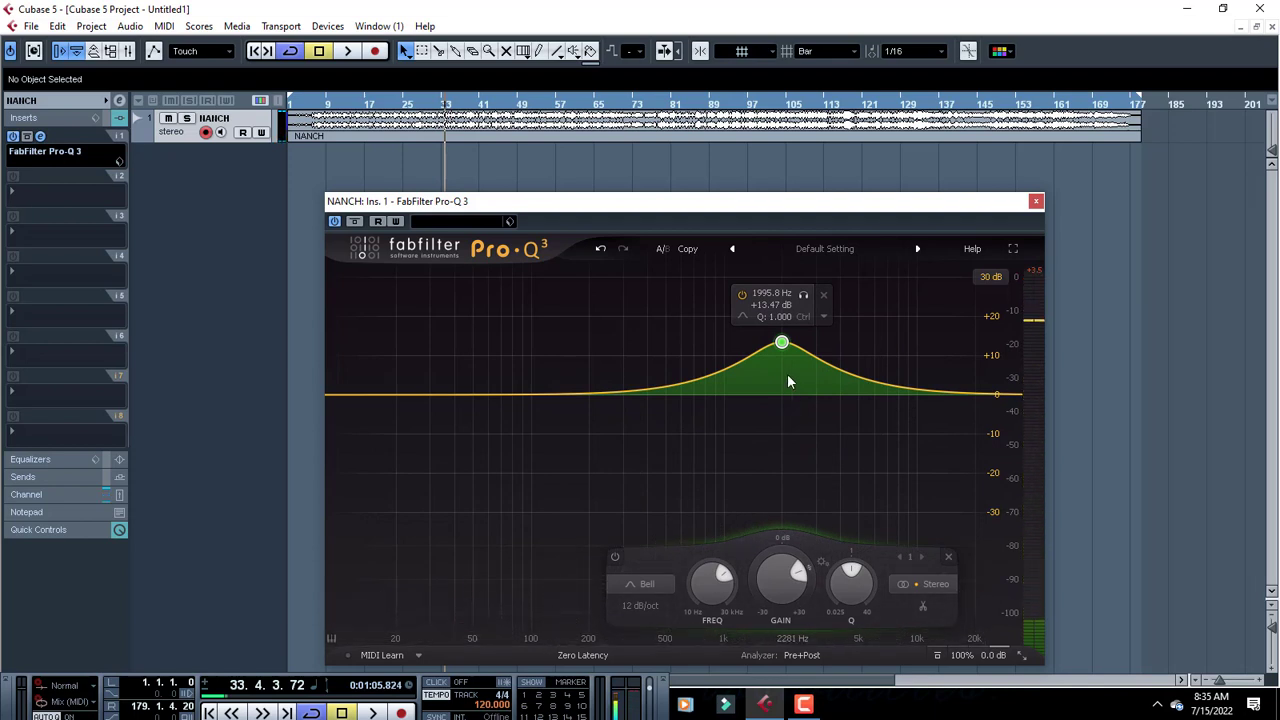
Narrow the bell band to a Q of 4.143 and lower its gain to -2.46 dB, checking the cut during playback.
scroll(781, 343, up, 5)
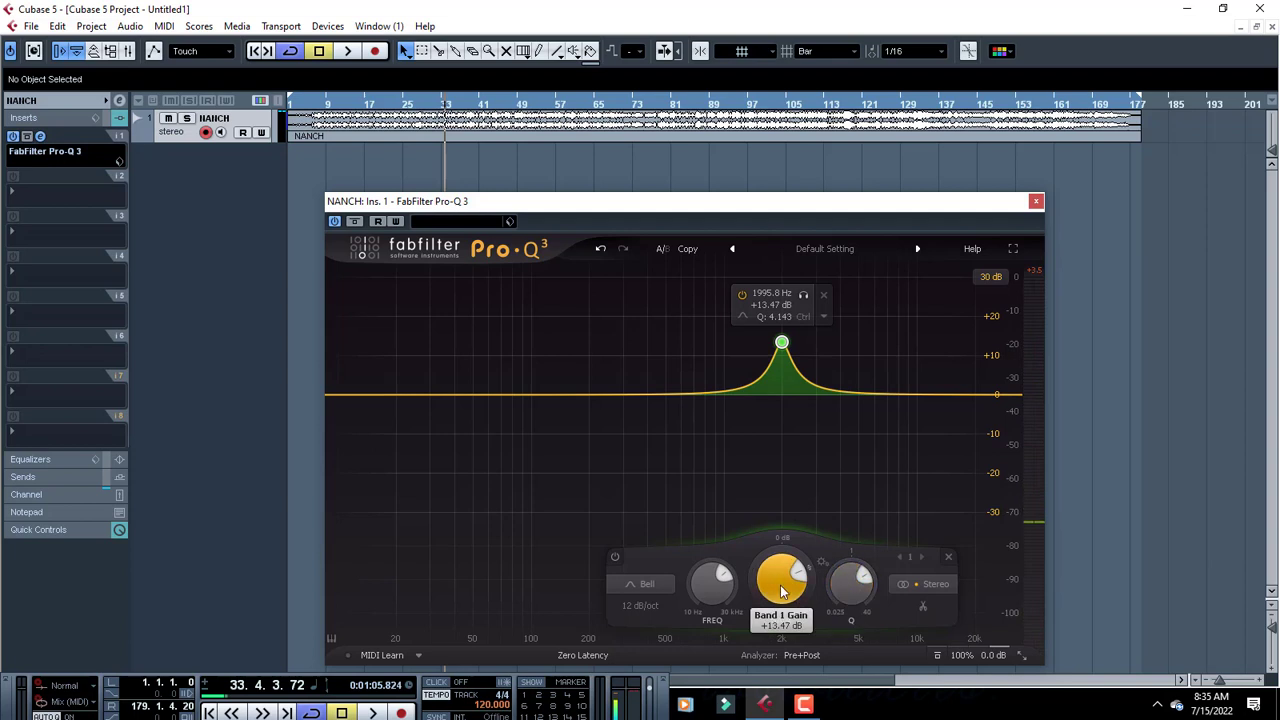
scroll(783, 592, down, 4)
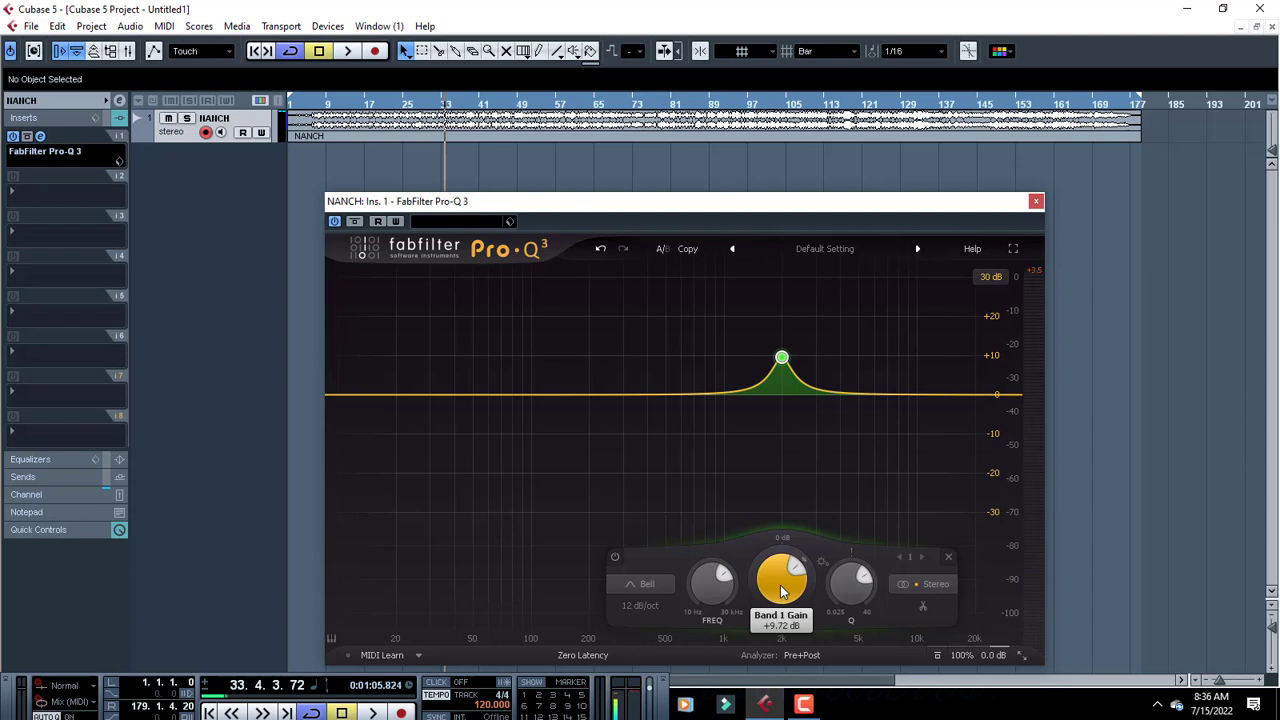
key(space)
scroll(781, 590, down, 7)
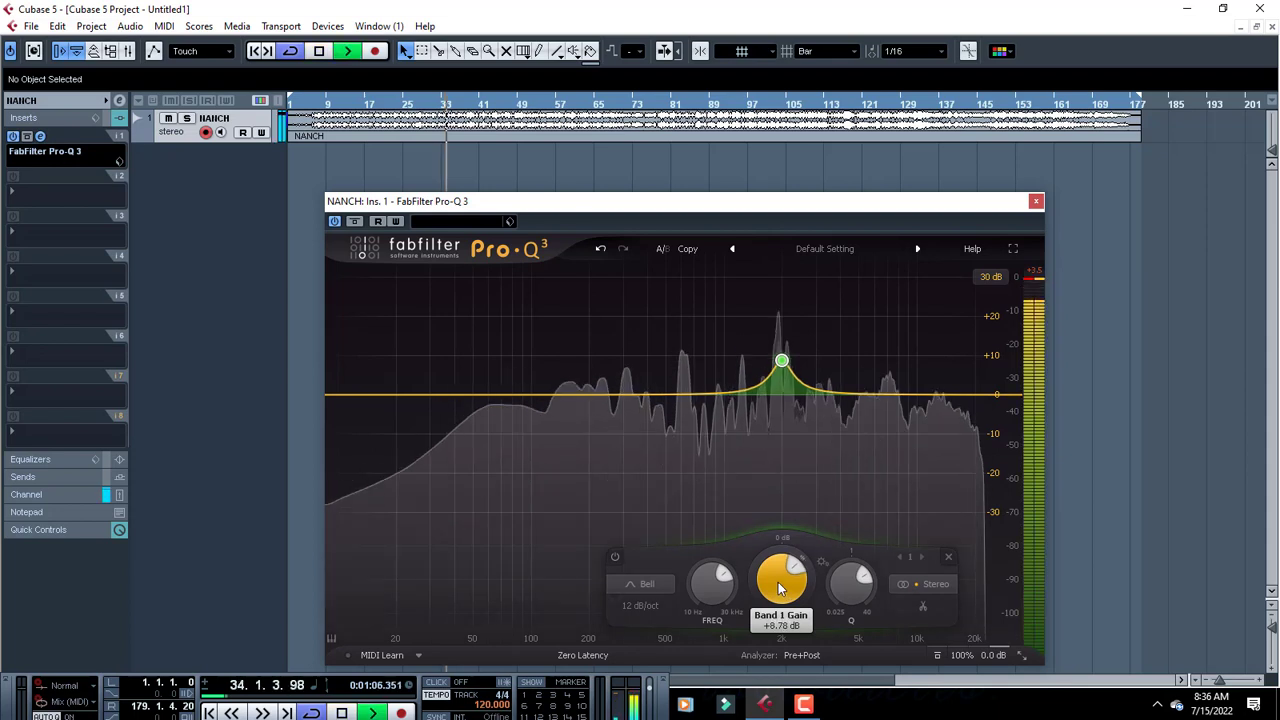
scroll(779, 588, down, 4)
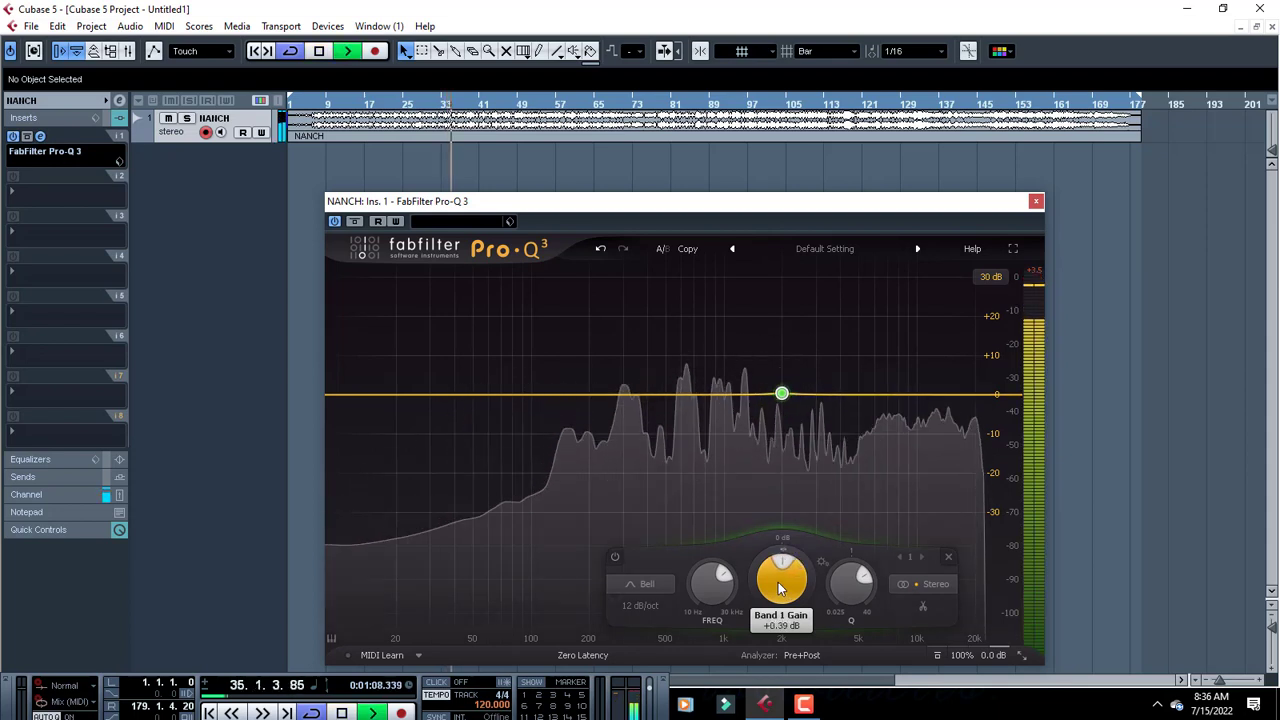
scroll(781, 590, down, 1)
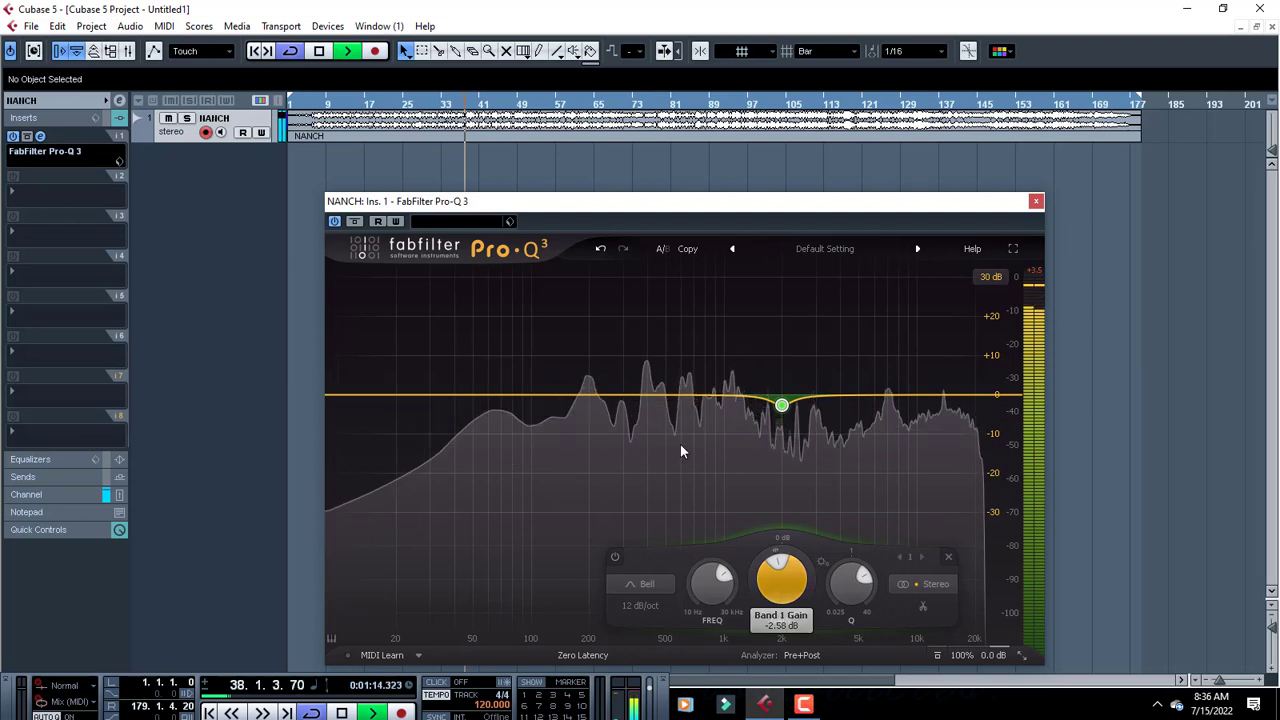
key(space)
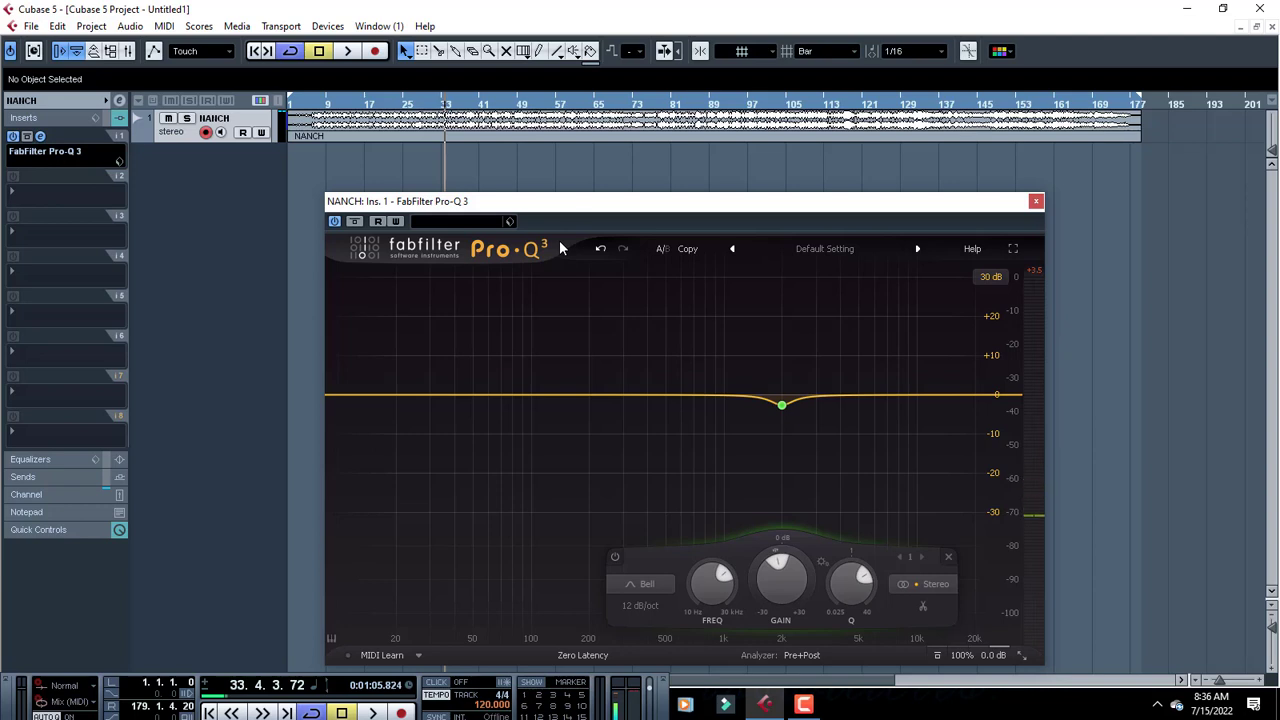
mouse_move(787, 573)
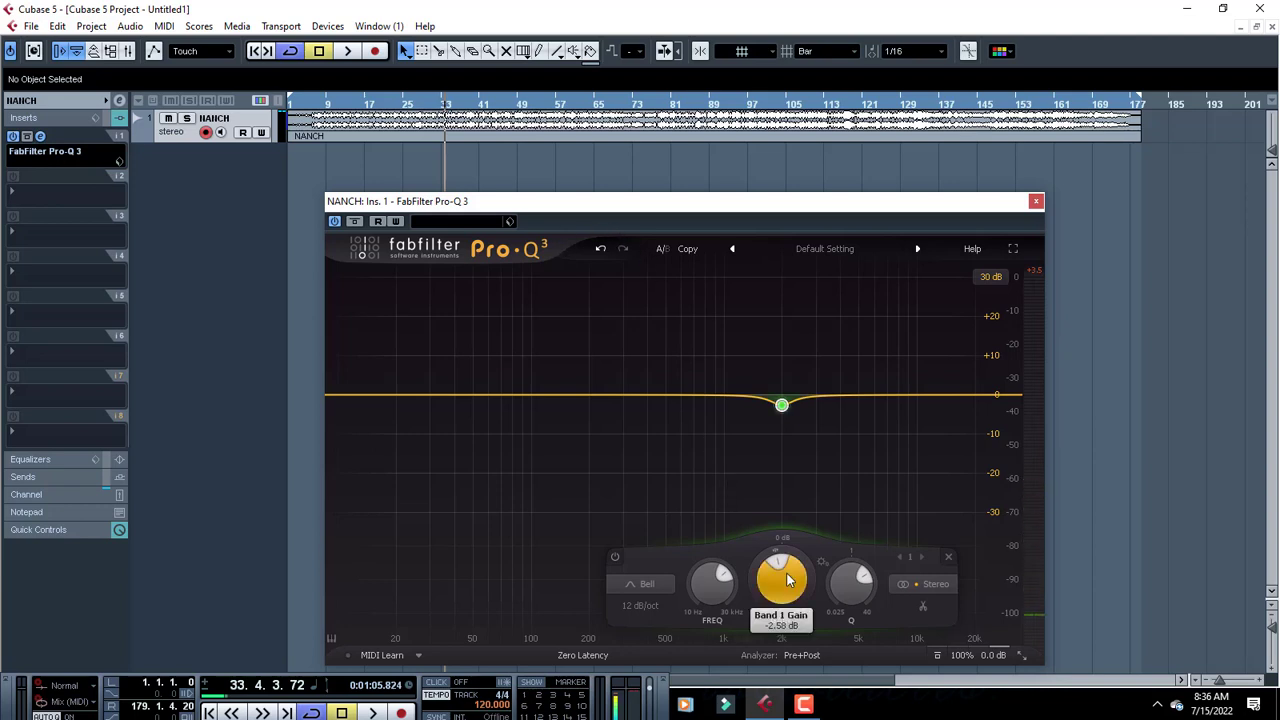
scroll(786, 572, up, 1)
Audition the 1995.8 Hz band soloed, then play the full track with the EQ cut.
mouse_move(803, 446)
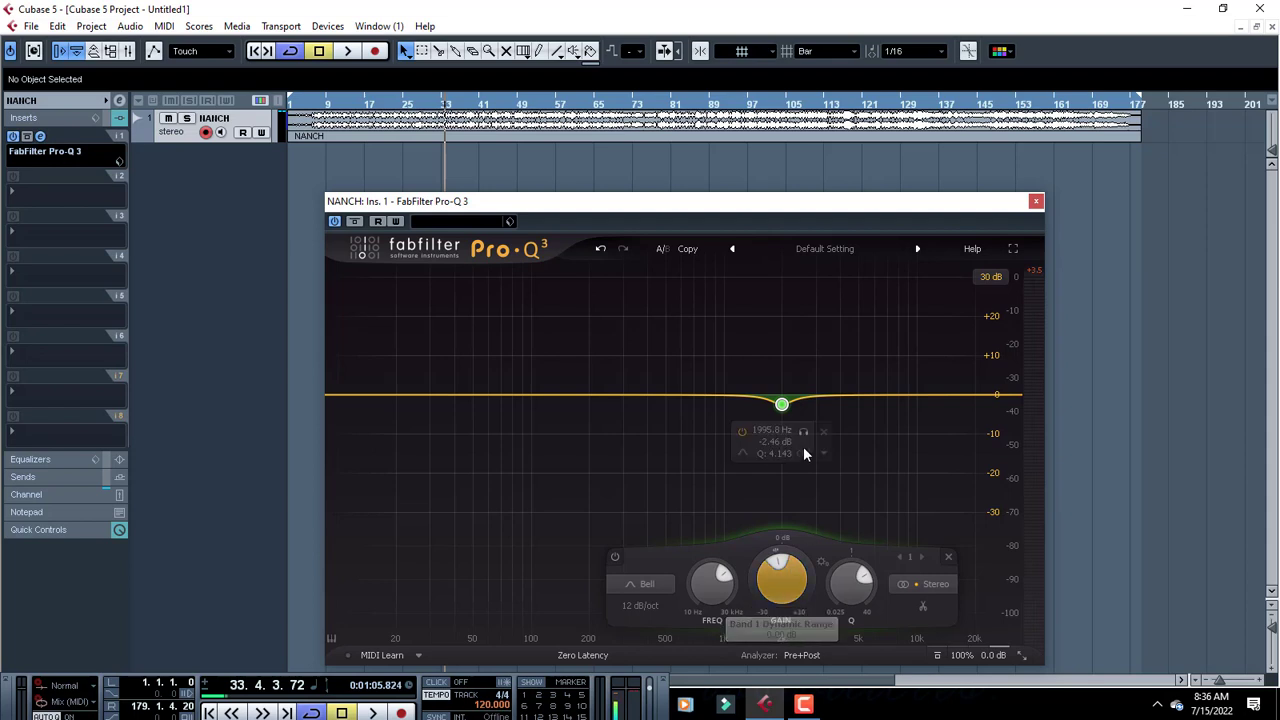
key(space)
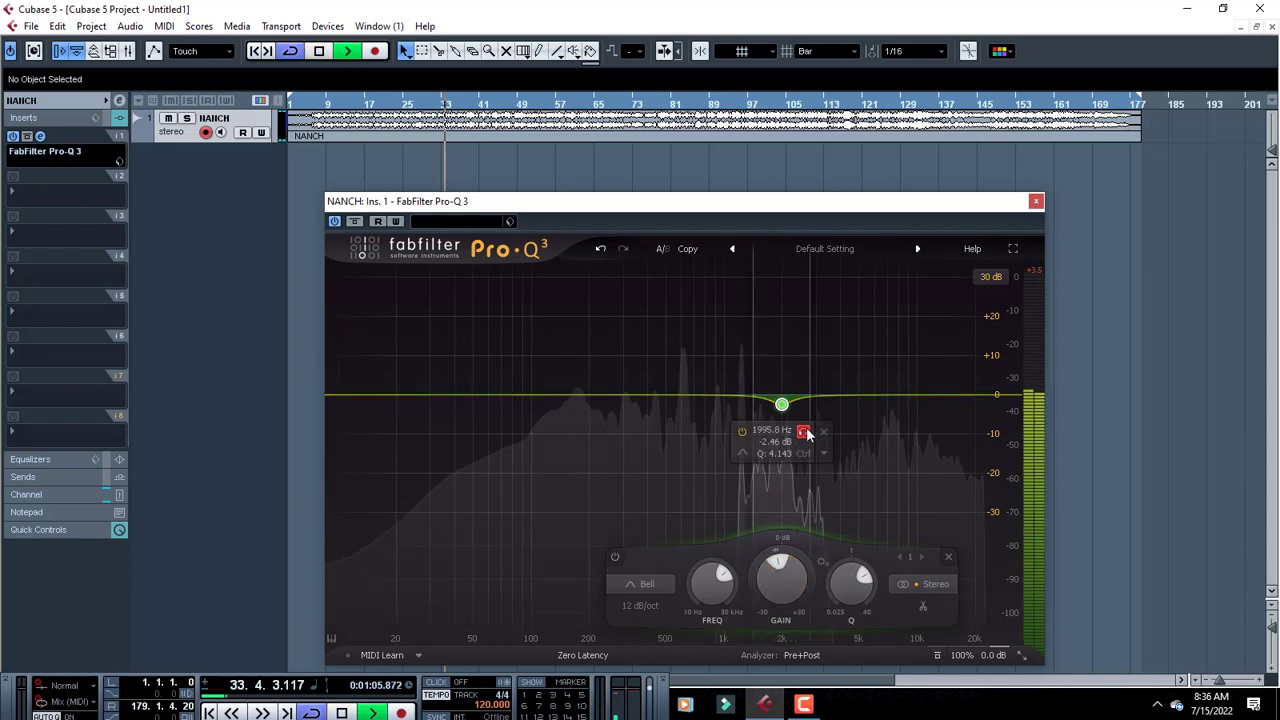
key(space)
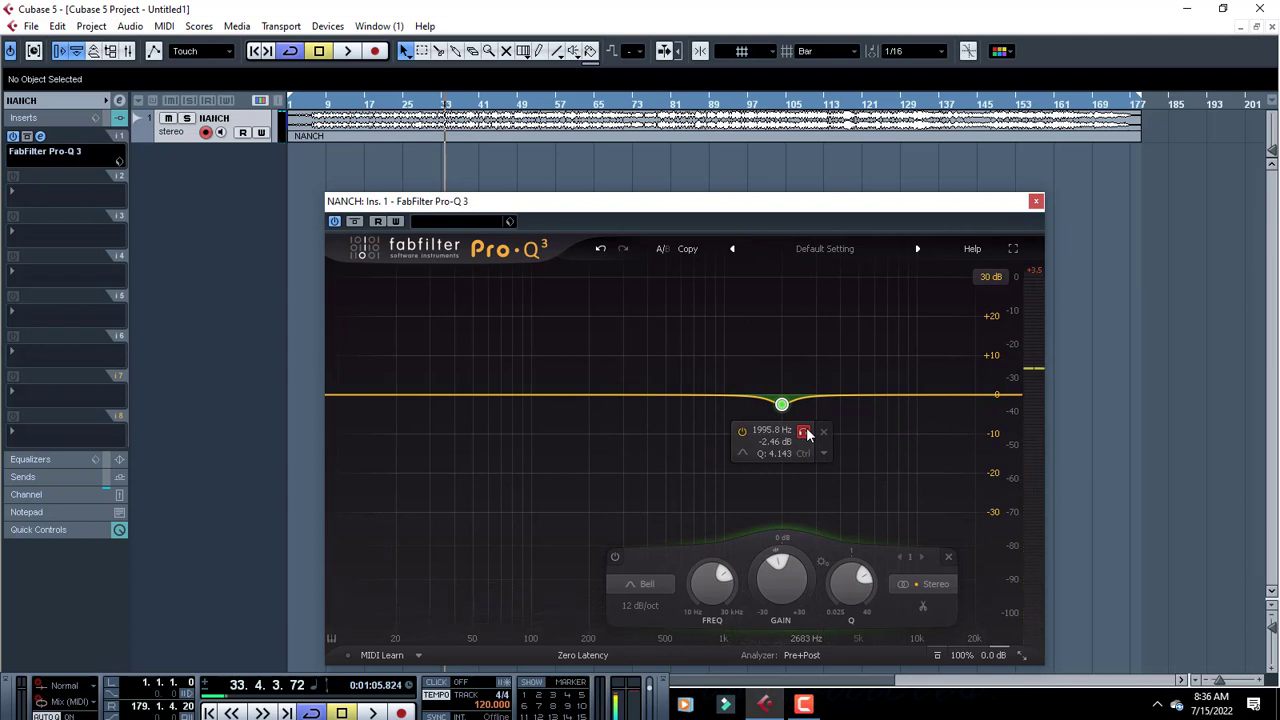
key(space)
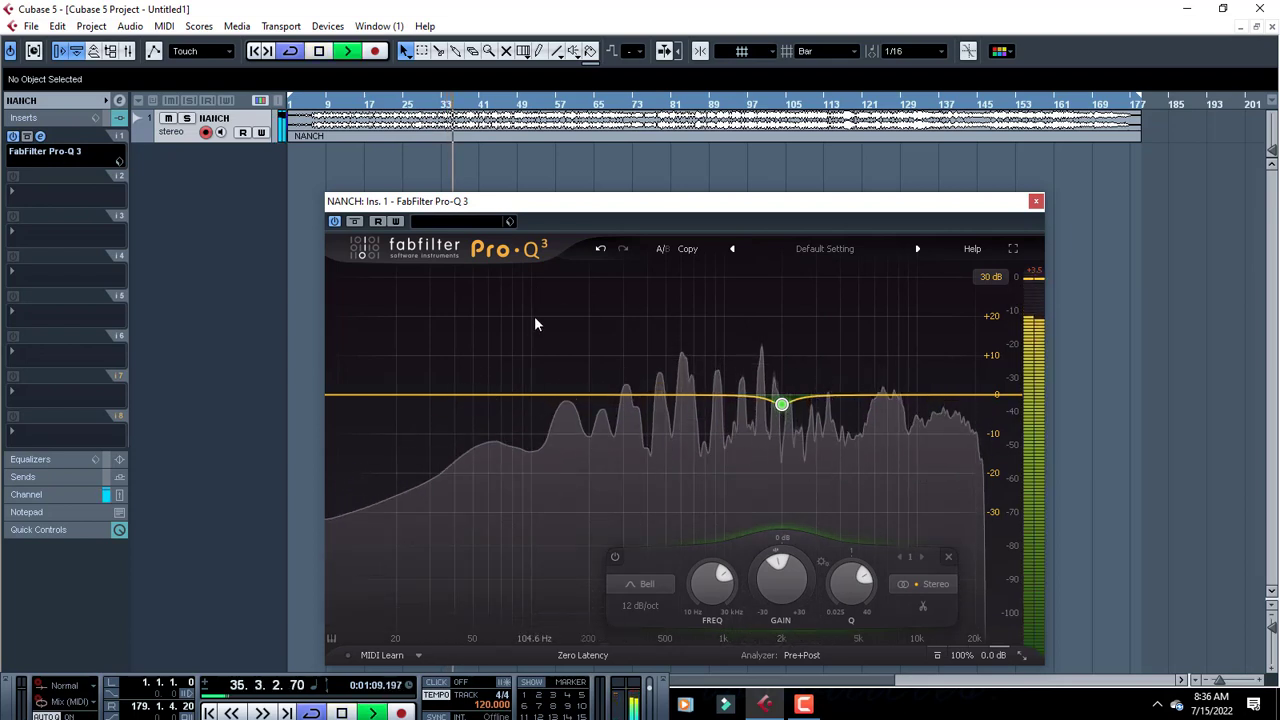
key(space)
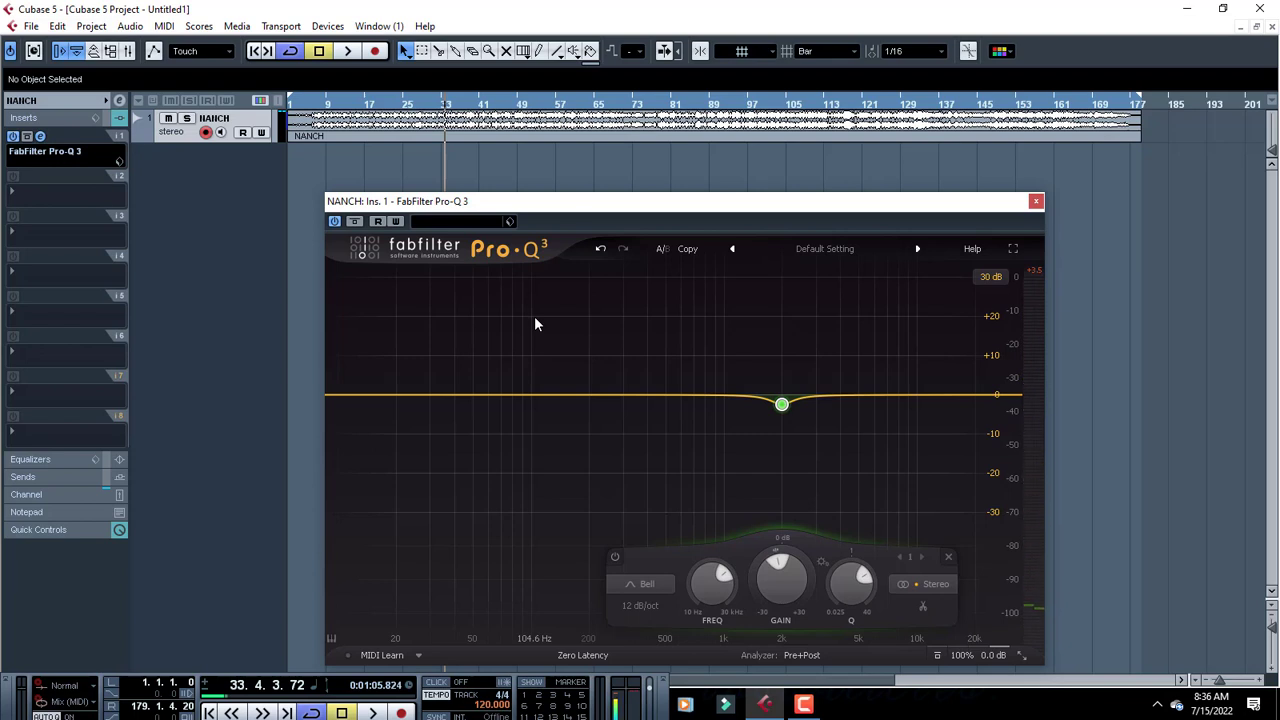
drag(675, 397, 700, 402)
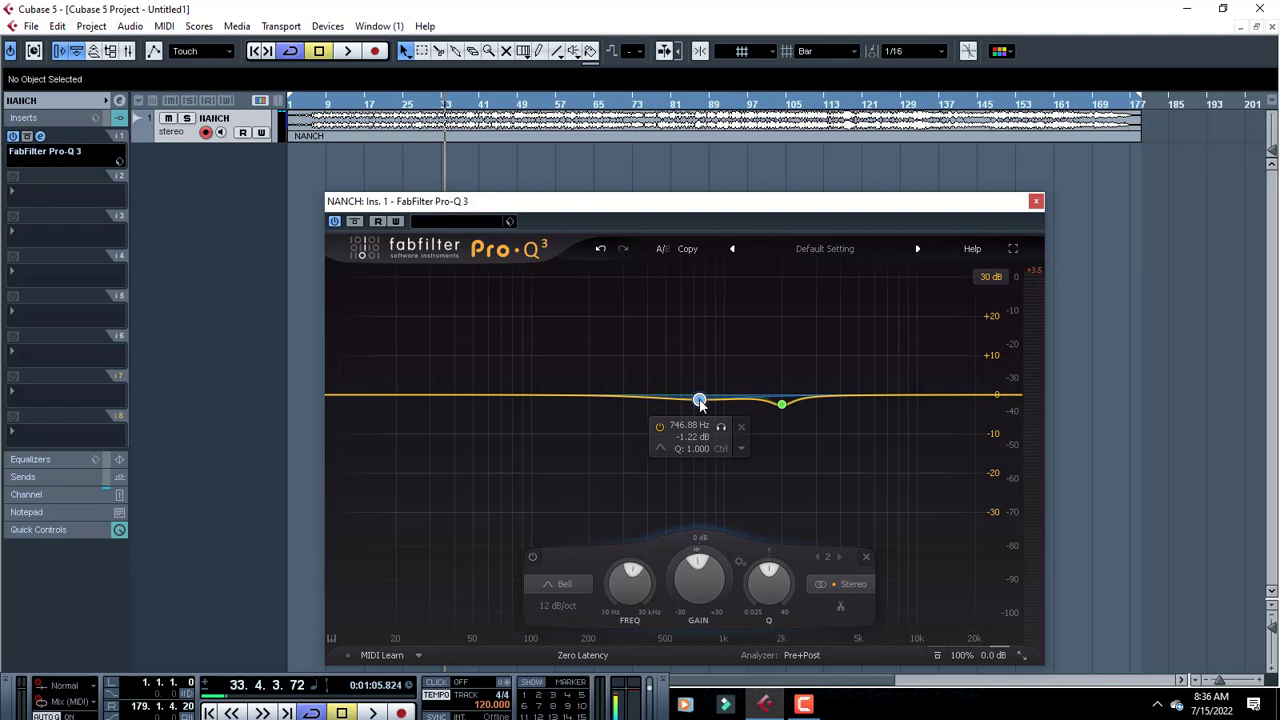
click(740, 450)
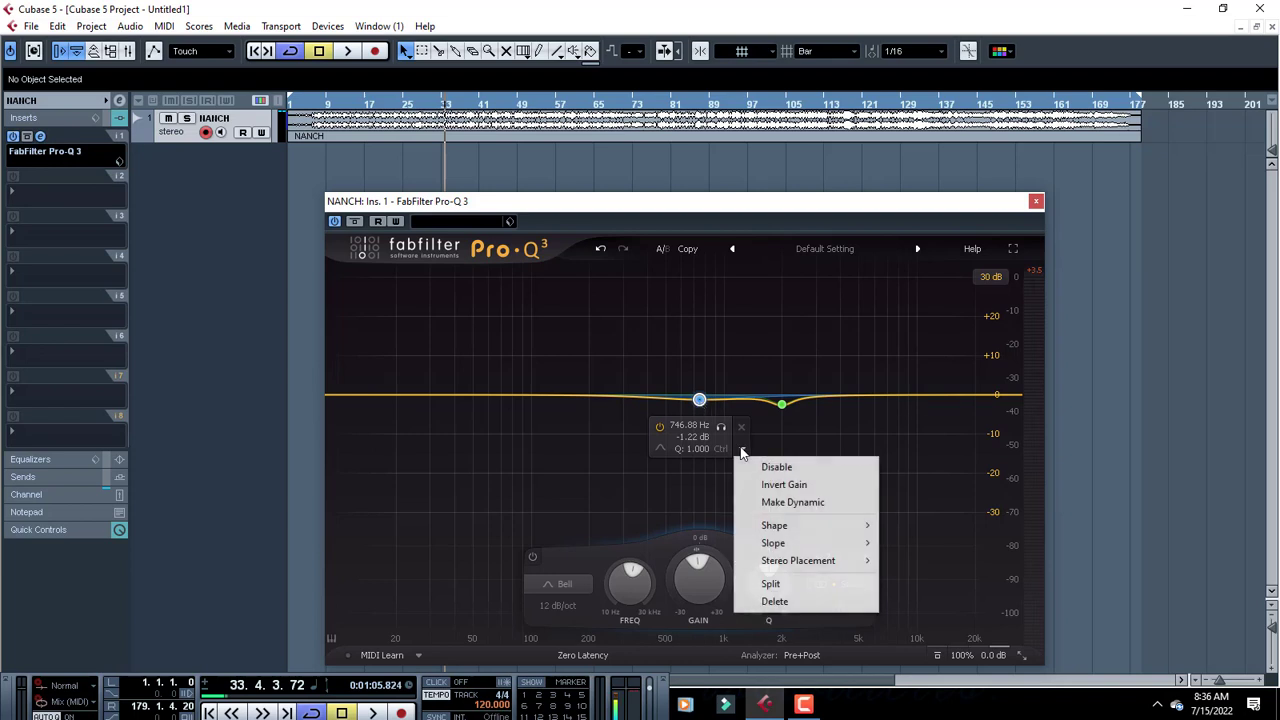
click(808, 504)
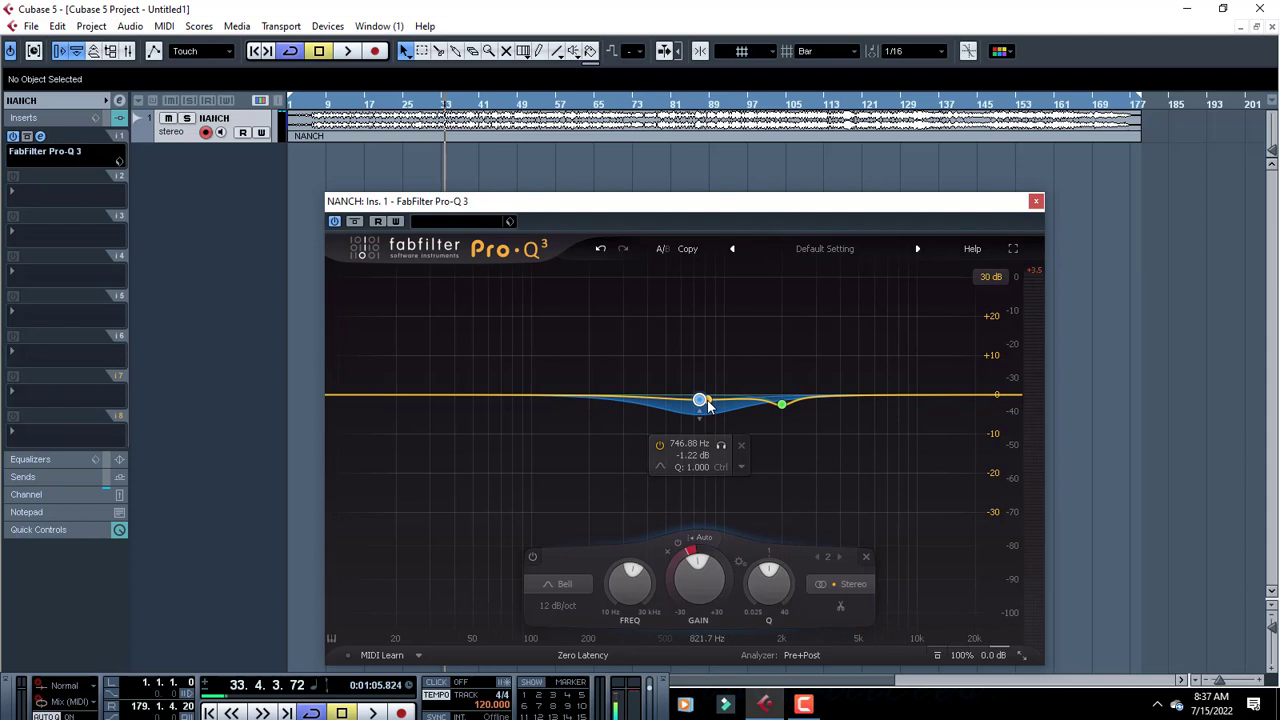
click(741, 446)
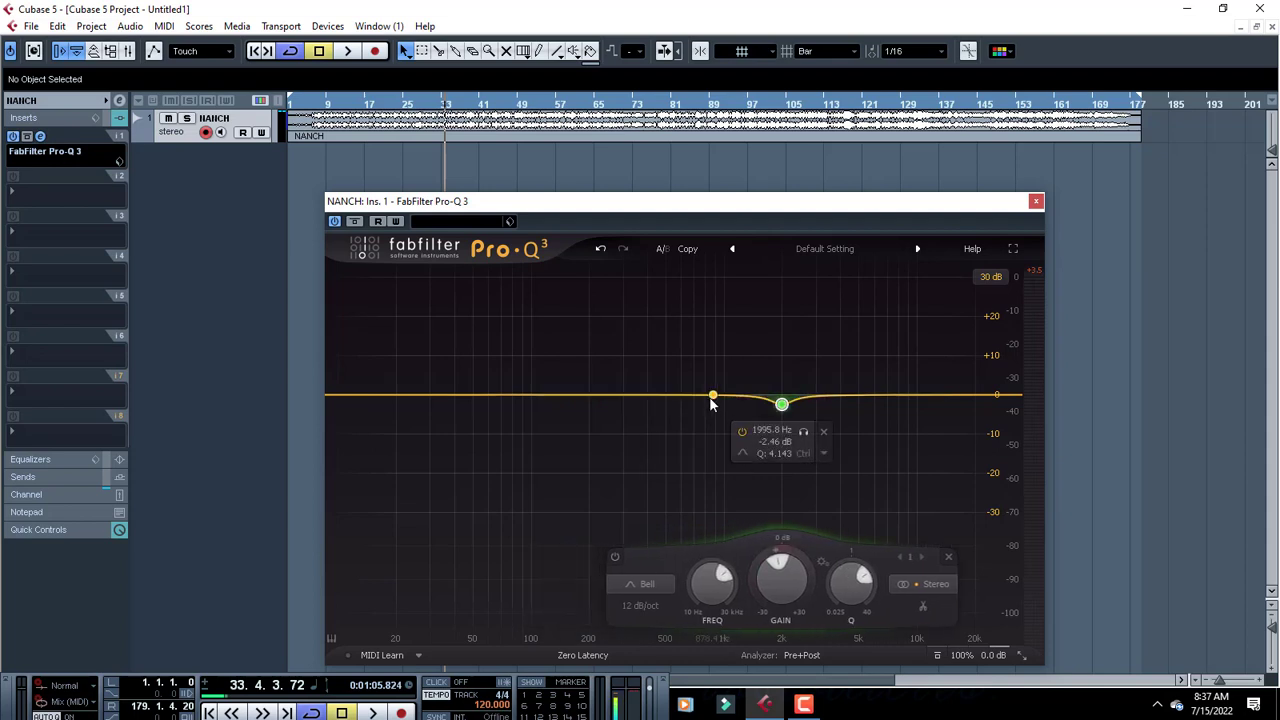
Add a bell band in the mids and raise it to about +12.45 dB at about 806.13 Hz, auditioning the boost.
click(659, 397)
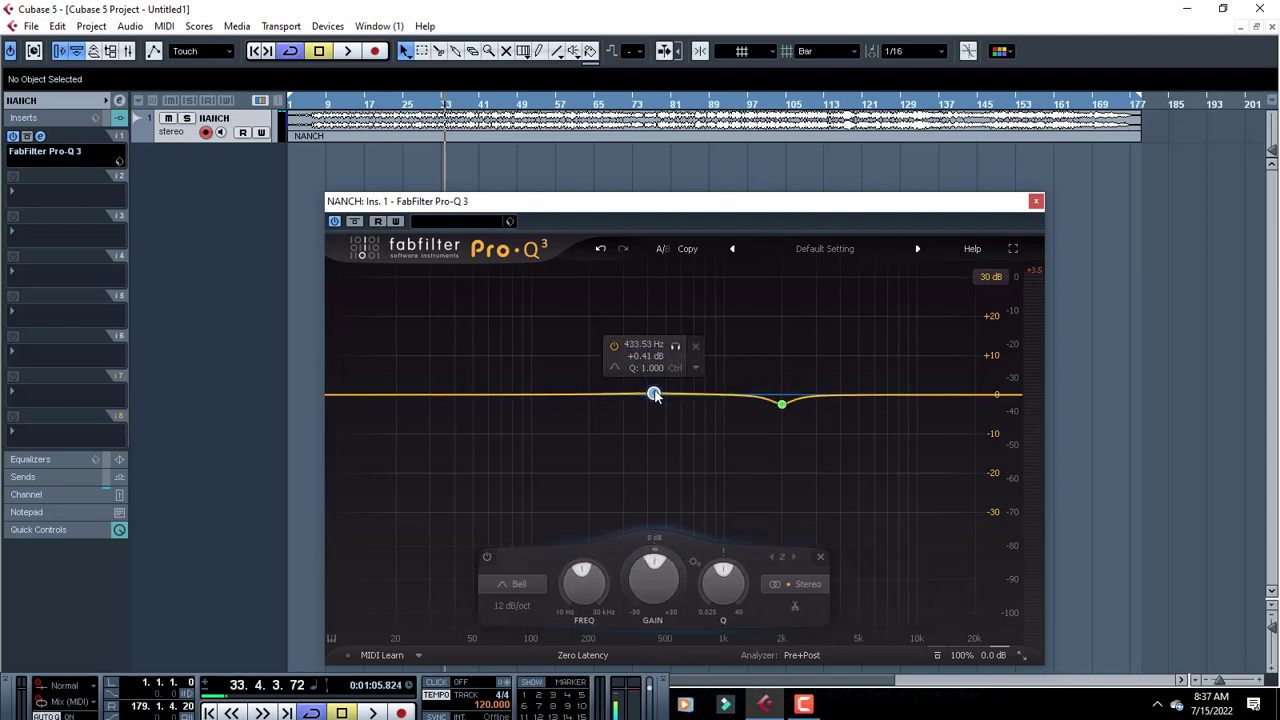
key(space)
drag(654, 394, 706, 348)
key(space)
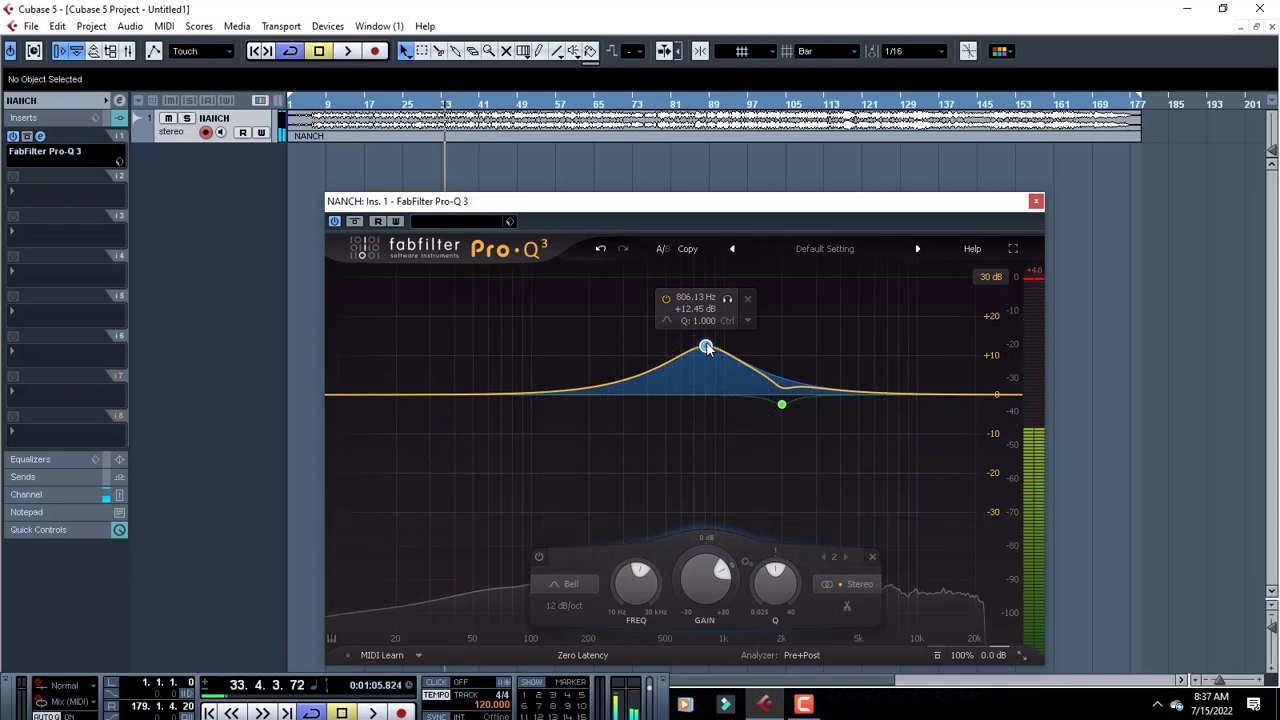
Lower the 806.13 Hz band to about -2.04 dB and narrow its Q to 3.987, checking the cut during playback.
drag(706, 348, 707, 403)
key(space)
key(space)
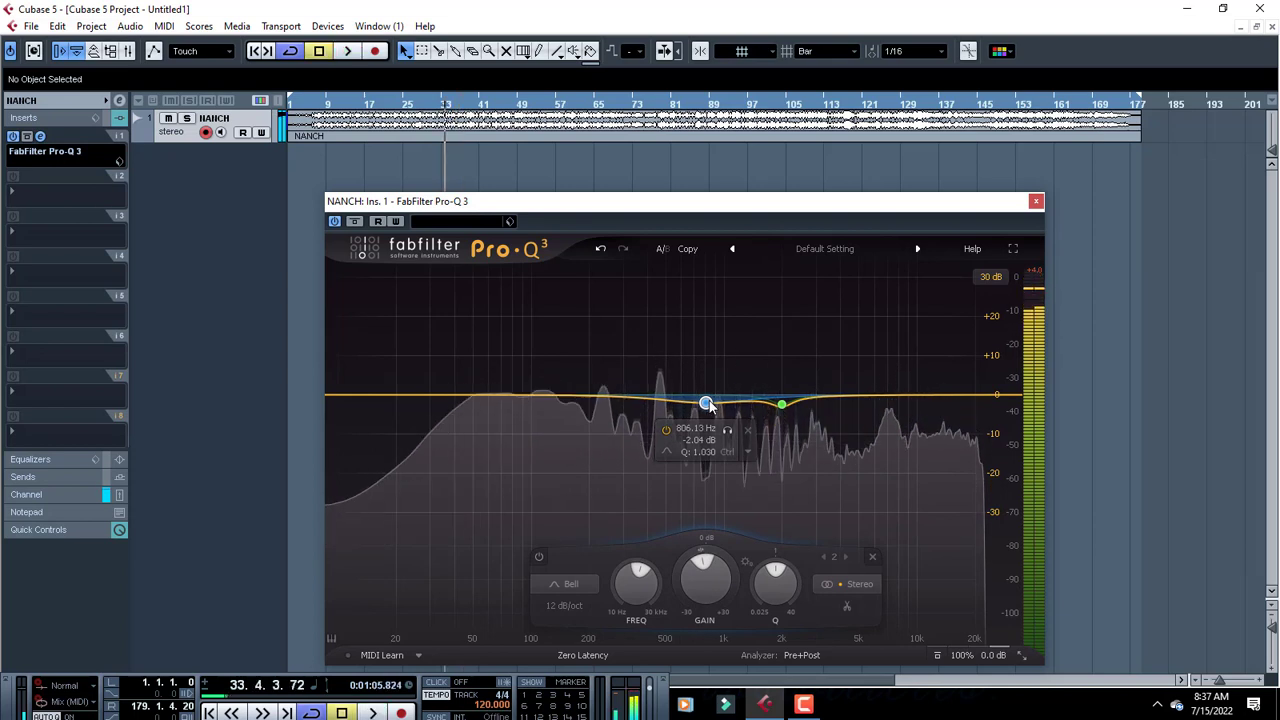
scroll(709, 404, up, 1)
scroll(707, 404, up, 10)
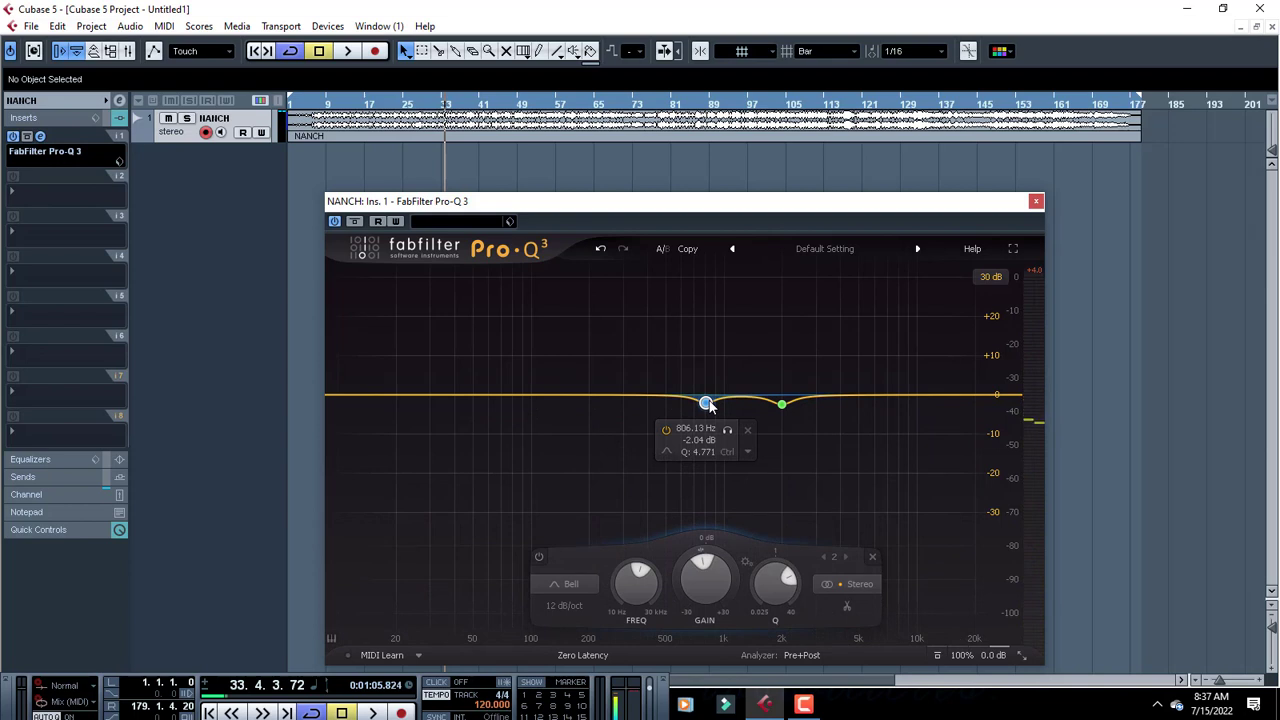
key(space)
scroll(706, 402, down, 1)
key(space)
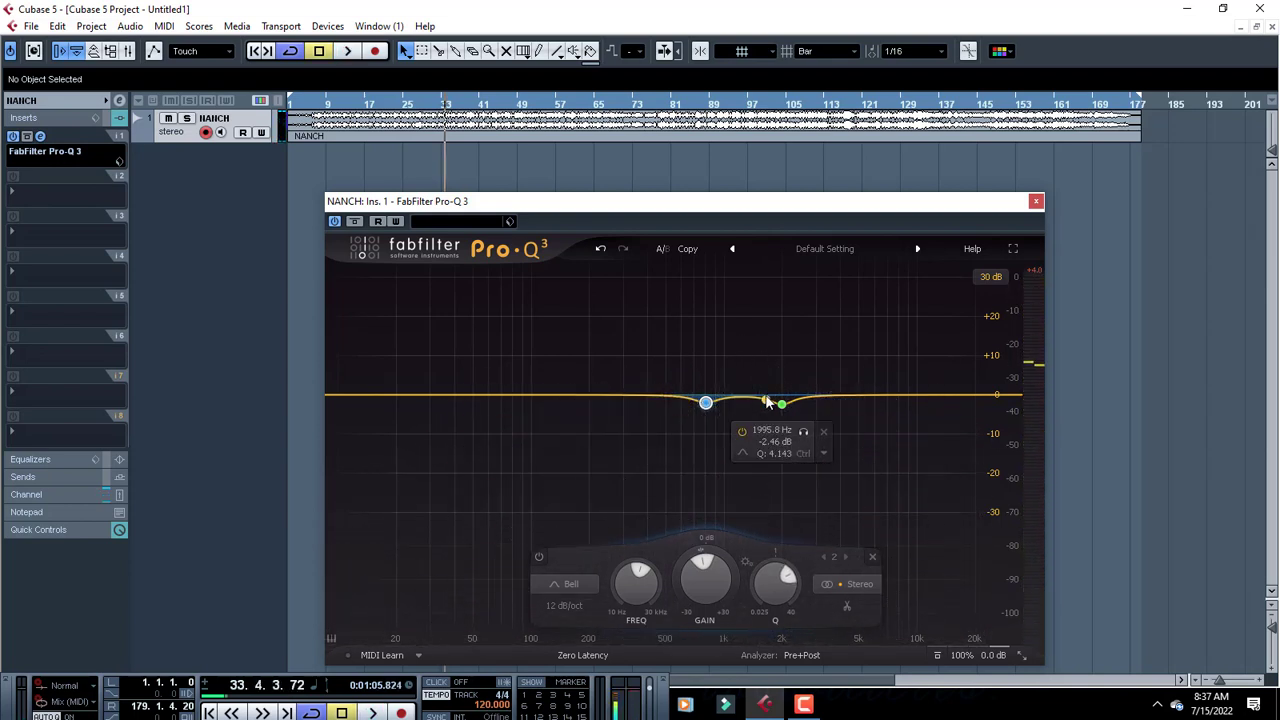
key(space)
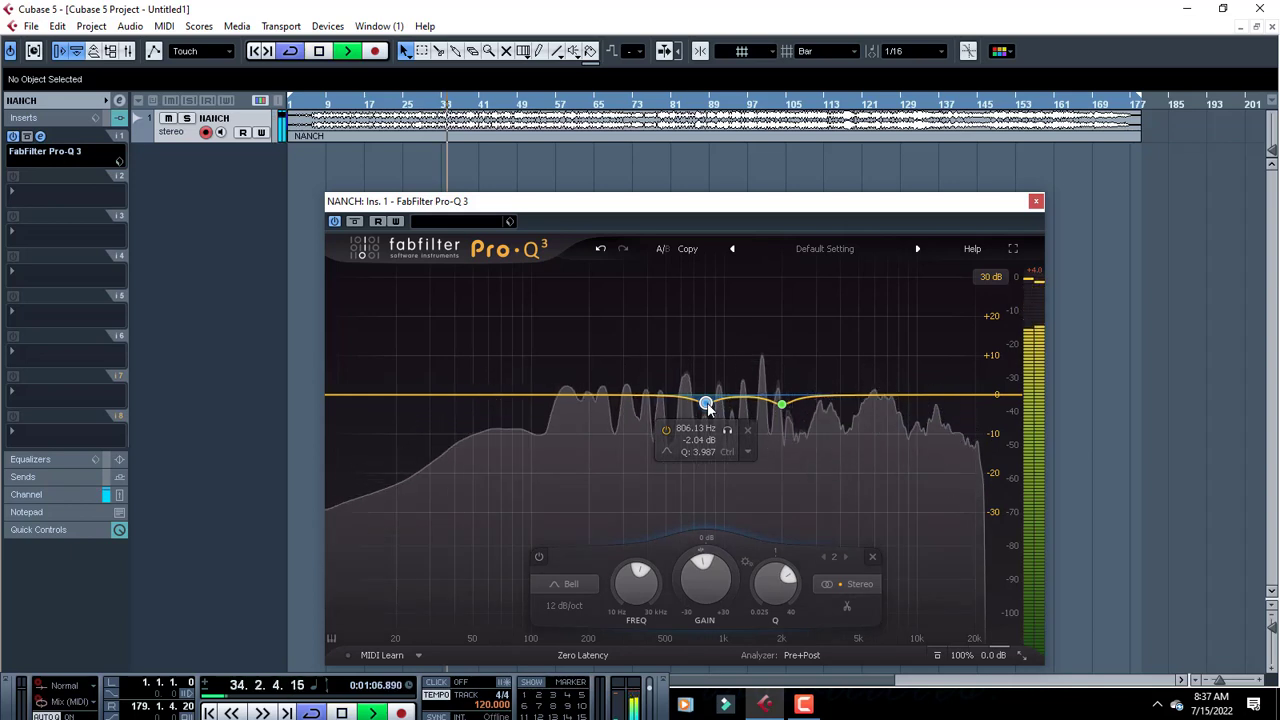
key(space)
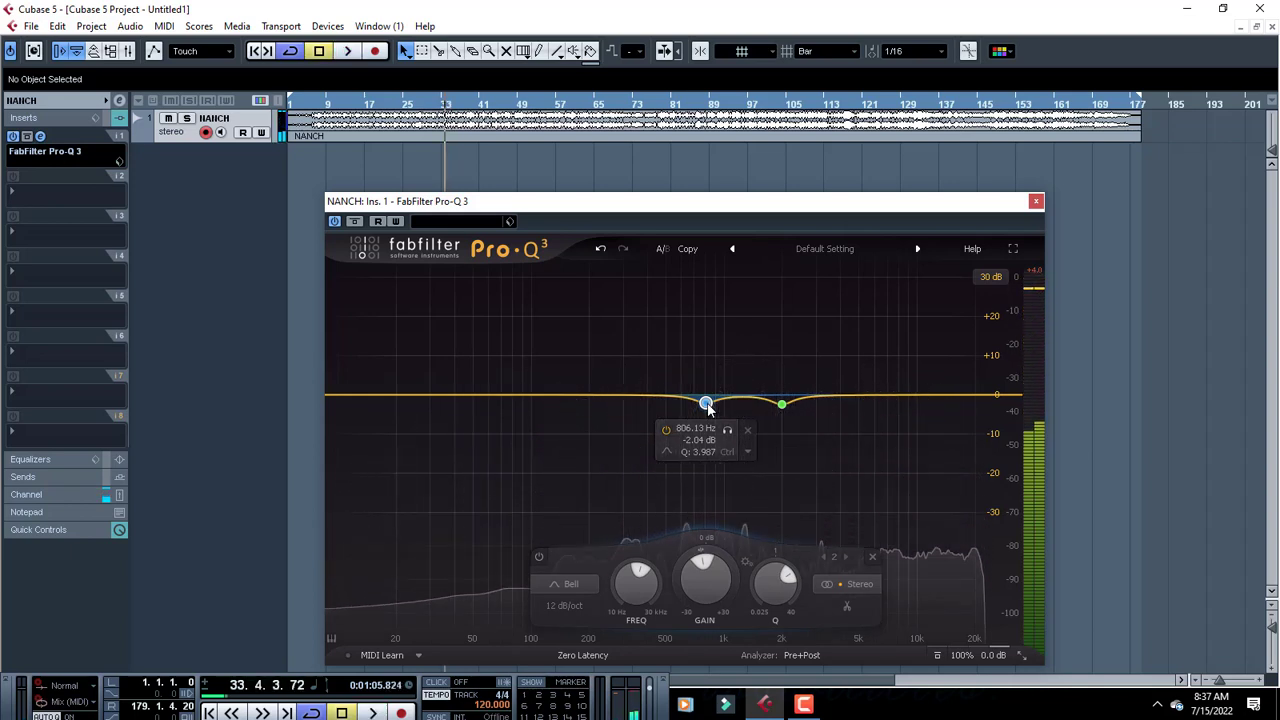
Sweep the blue bell band boosted to about +22.86 dB at about 895.36 Hz during playback, and lower its gain to about -1.57 dB.
key(space)
drag(706, 406, 714, 308)
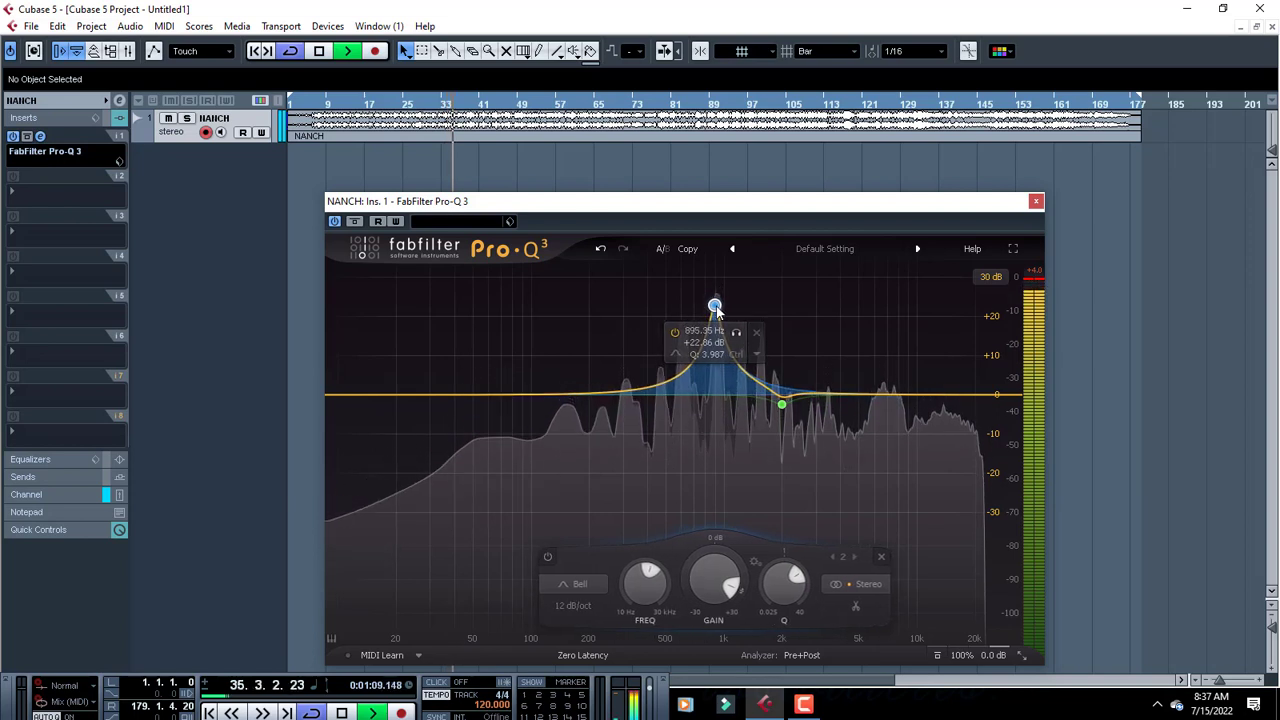
key(space)
drag(716, 568, 718, 587)
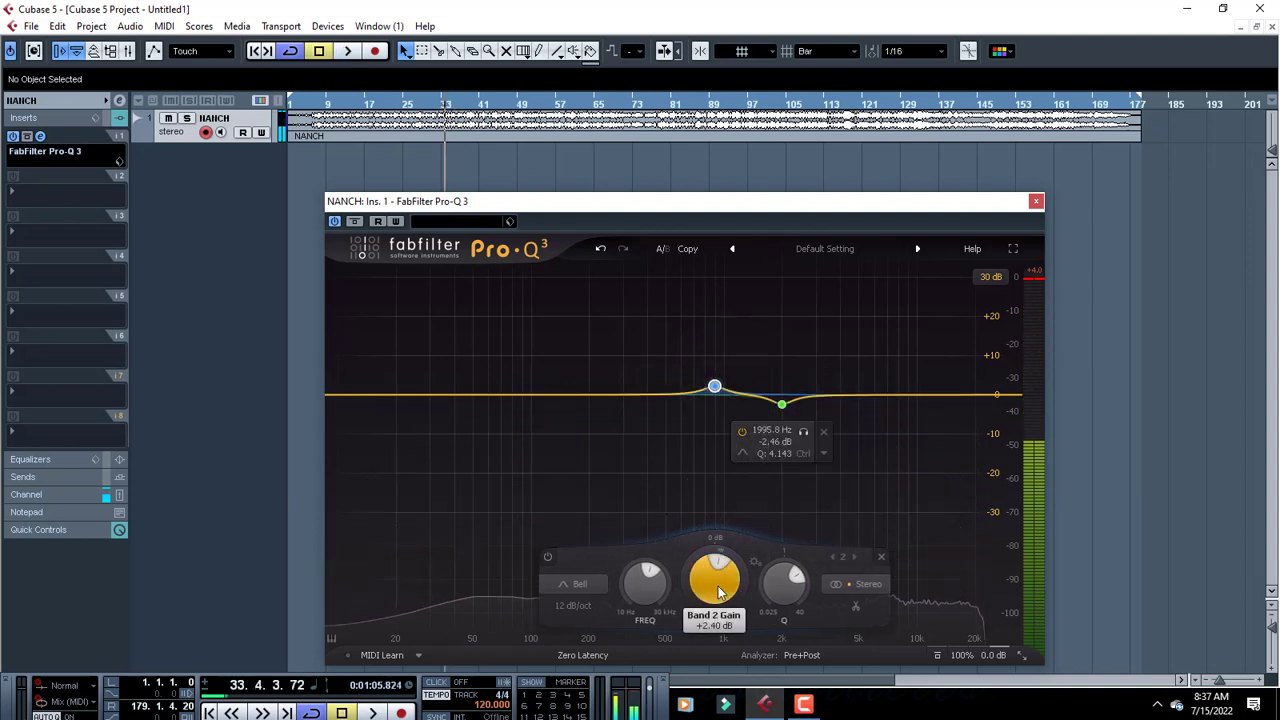
scroll(718, 588, down, 3)
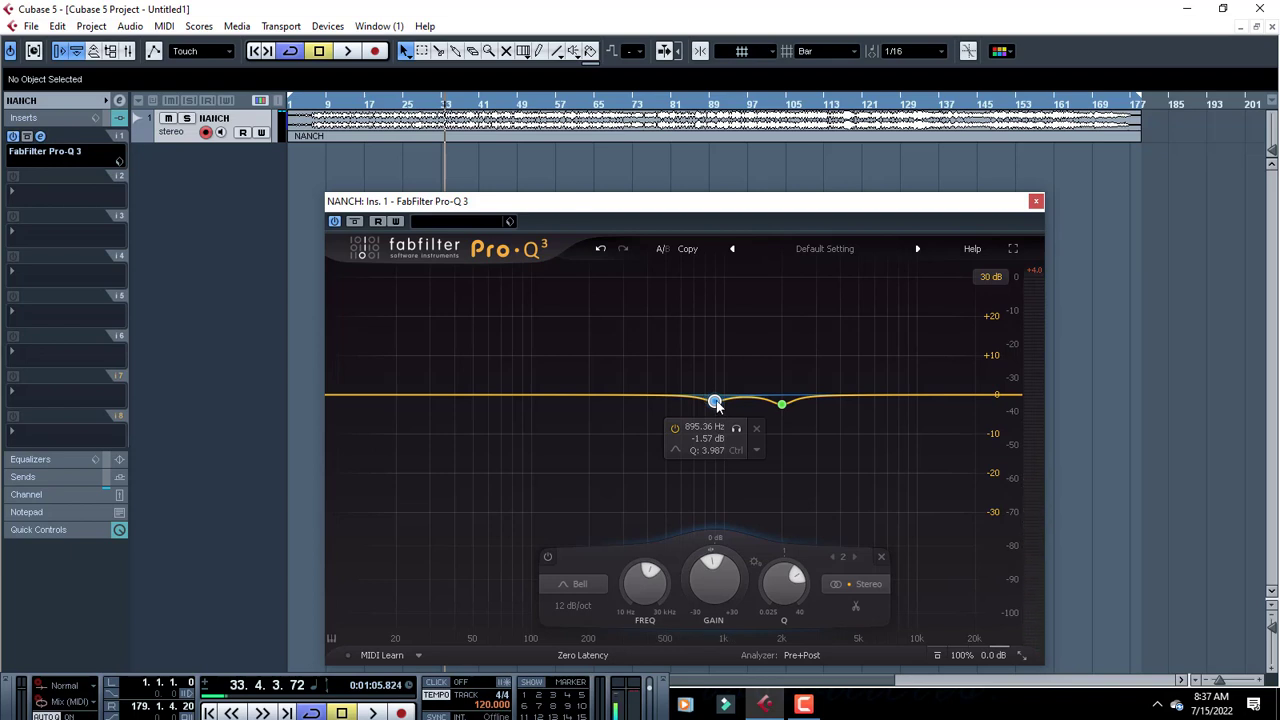
Audition the 895.36 Hz band soloed during playback, and turn its solo off.
click(737, 433)
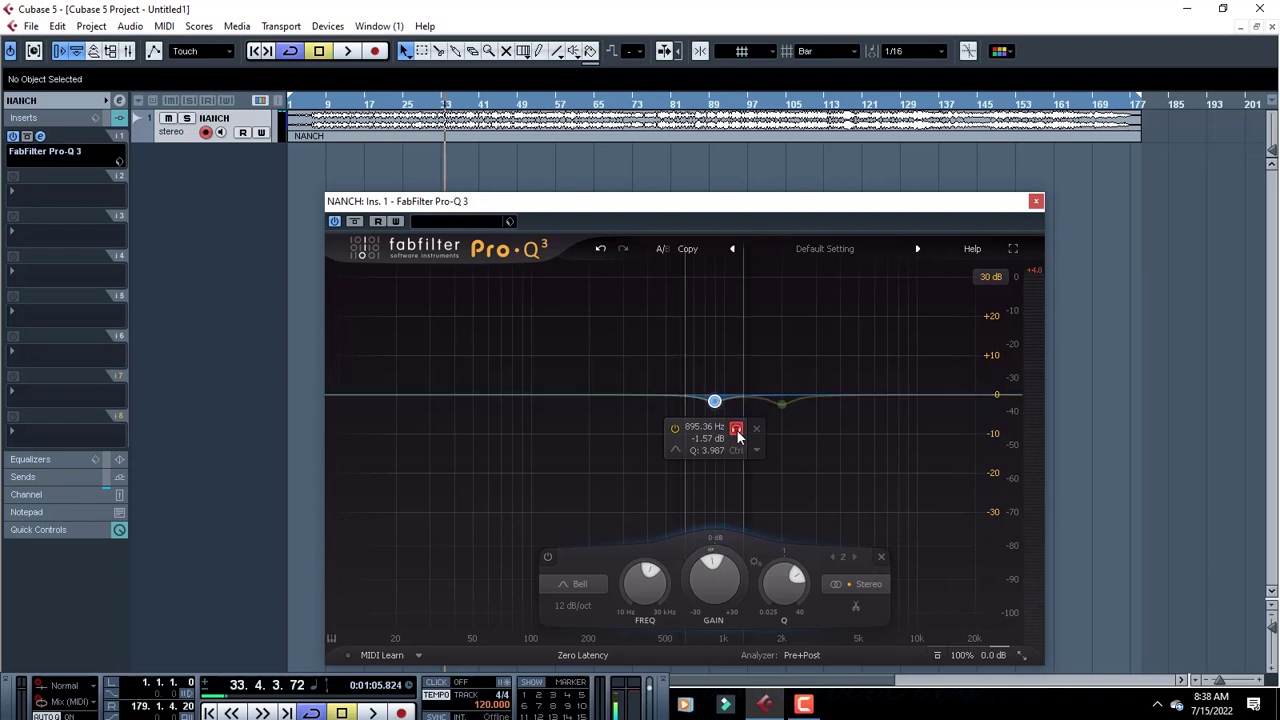
key(space)
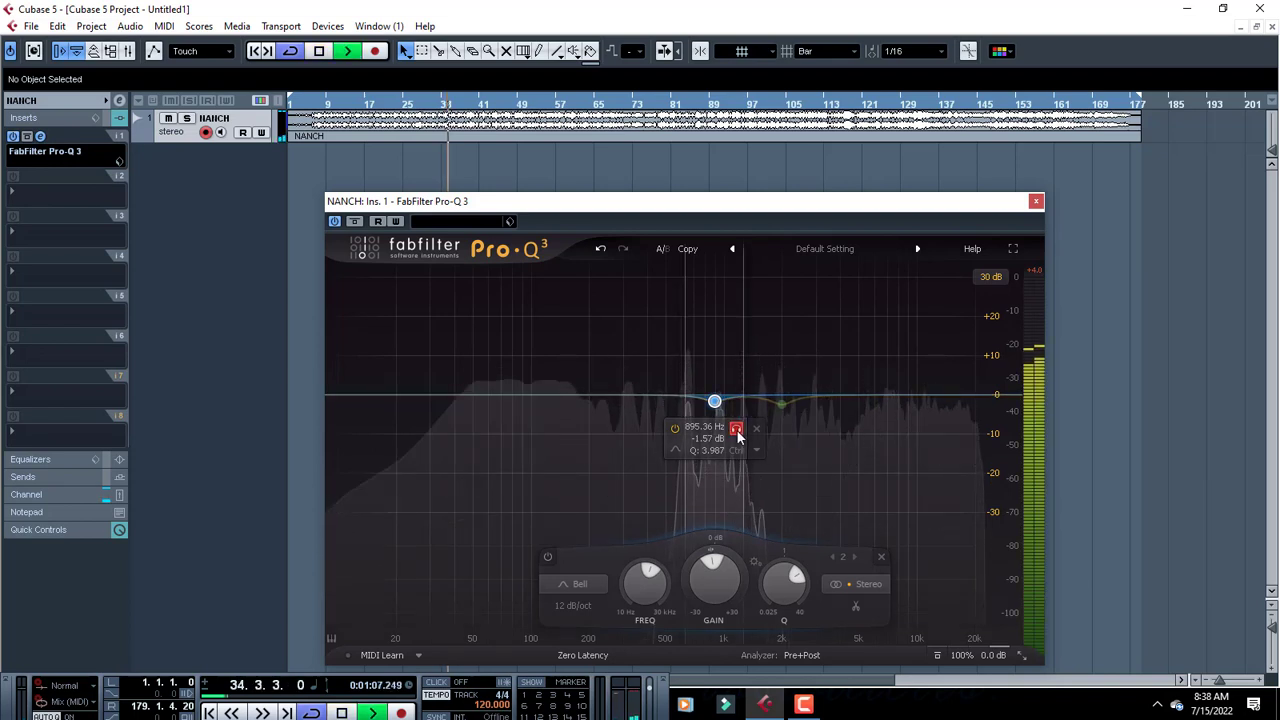
key(space)
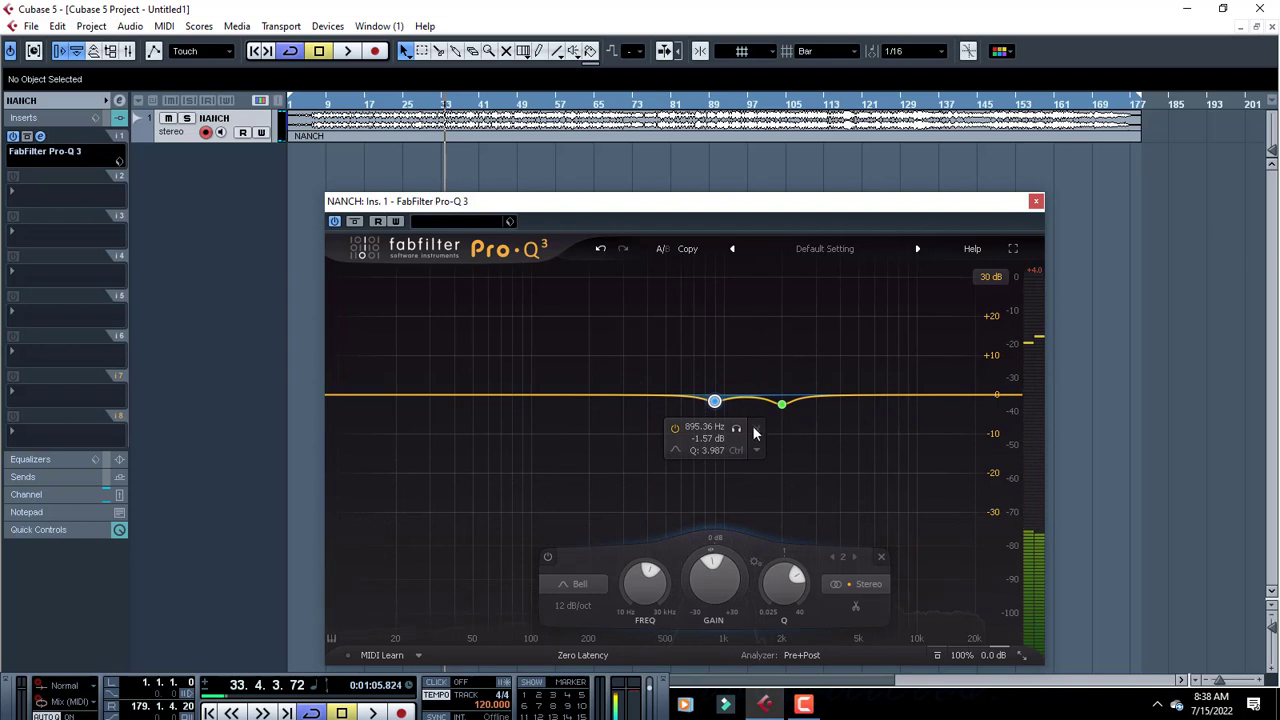
Make the 895.36 Hz band dynamic and play the track to check how the dynamic cut responds.
click(757, 452)
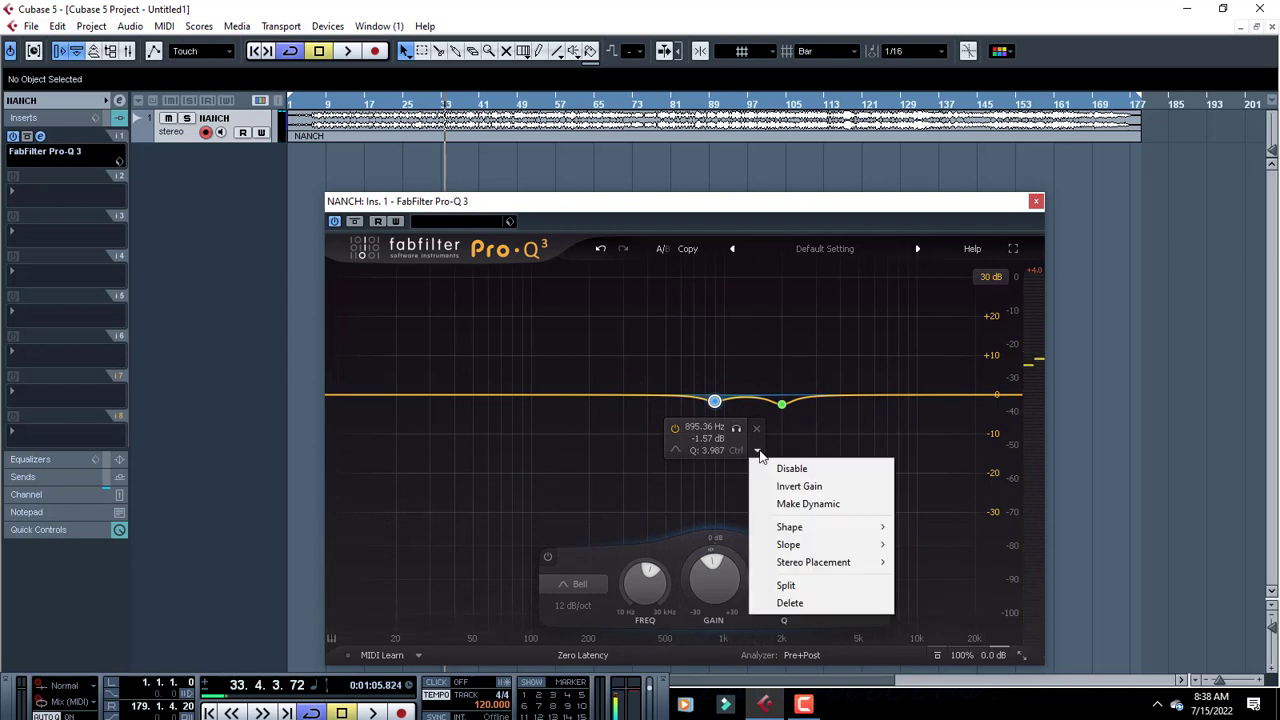
click(813, 504)
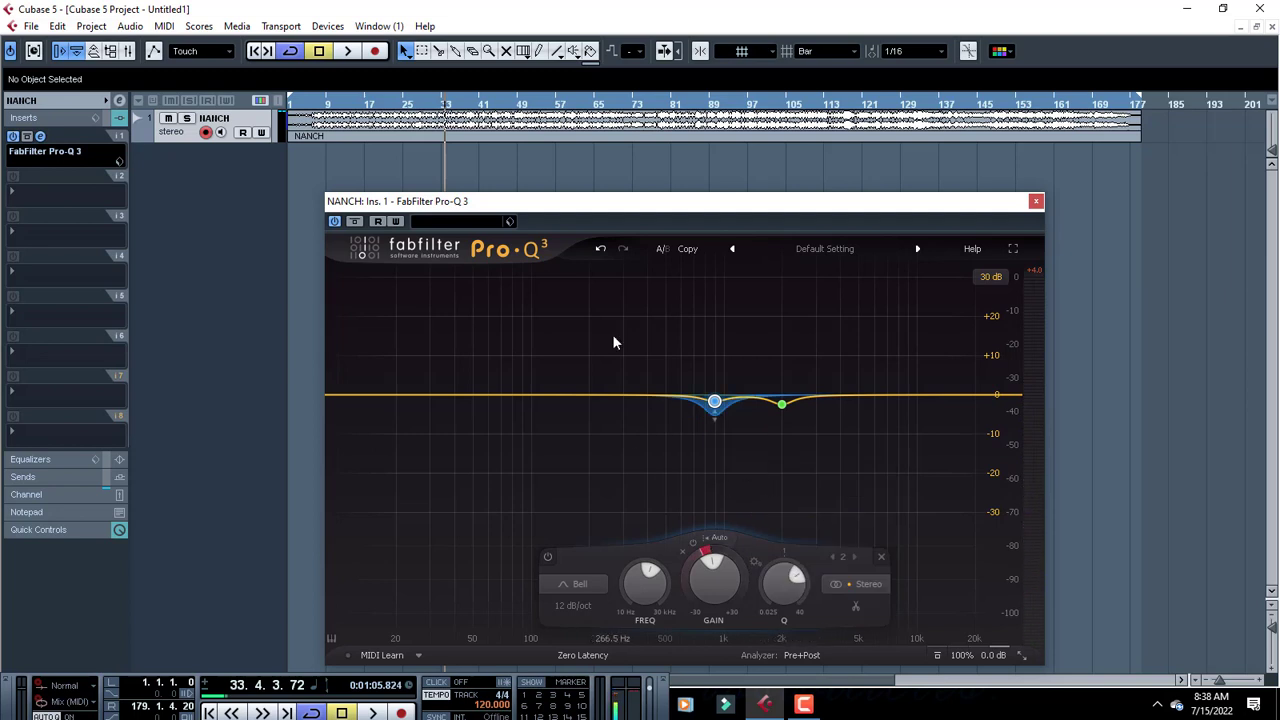
key(space)
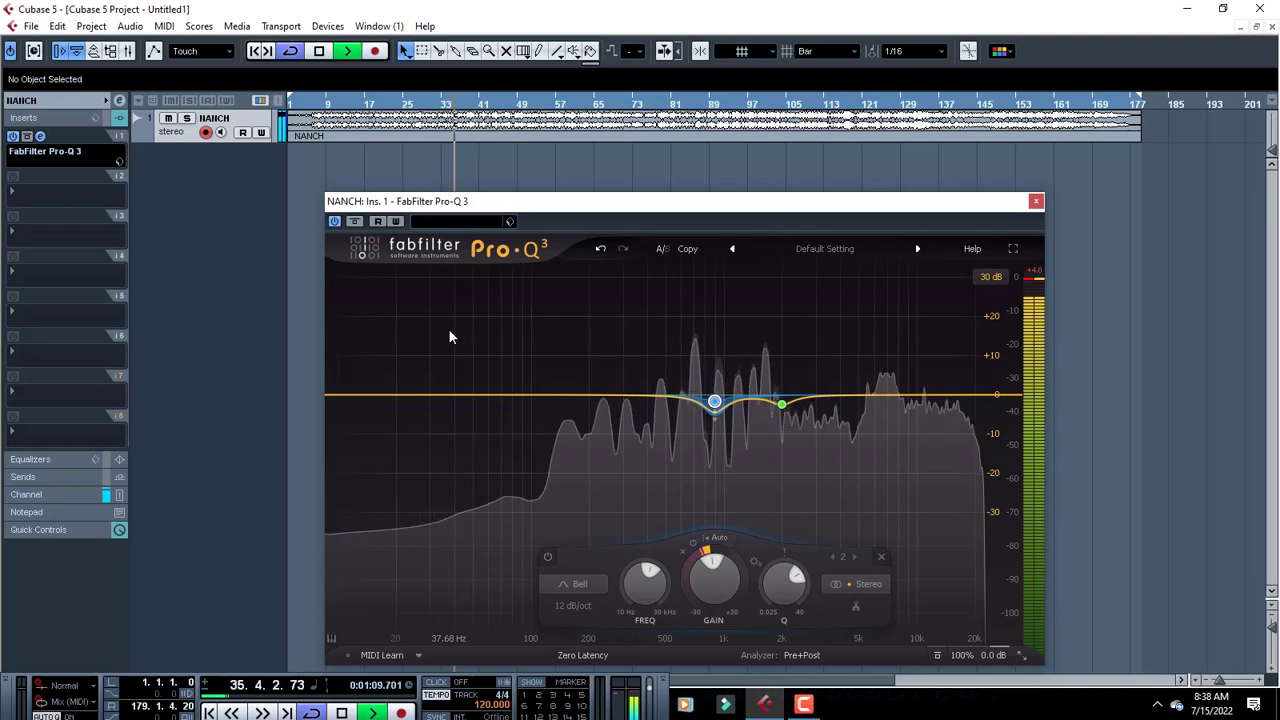
key(space)
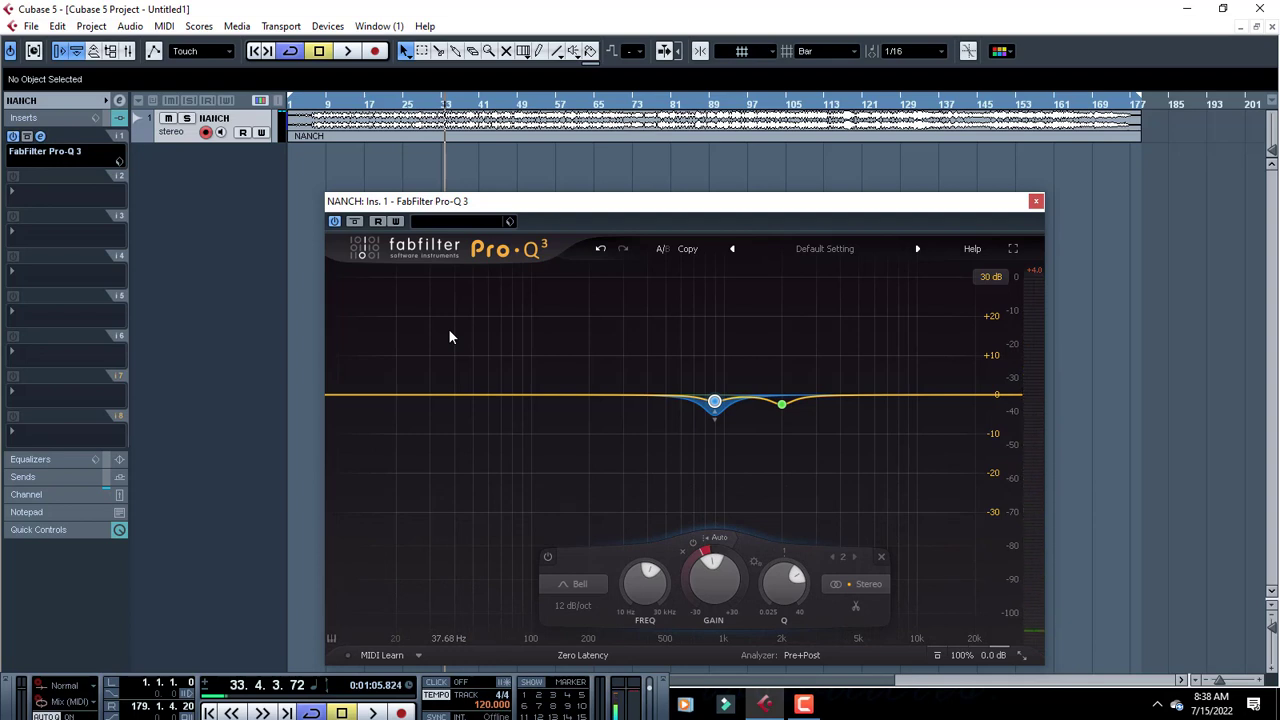
key(space)
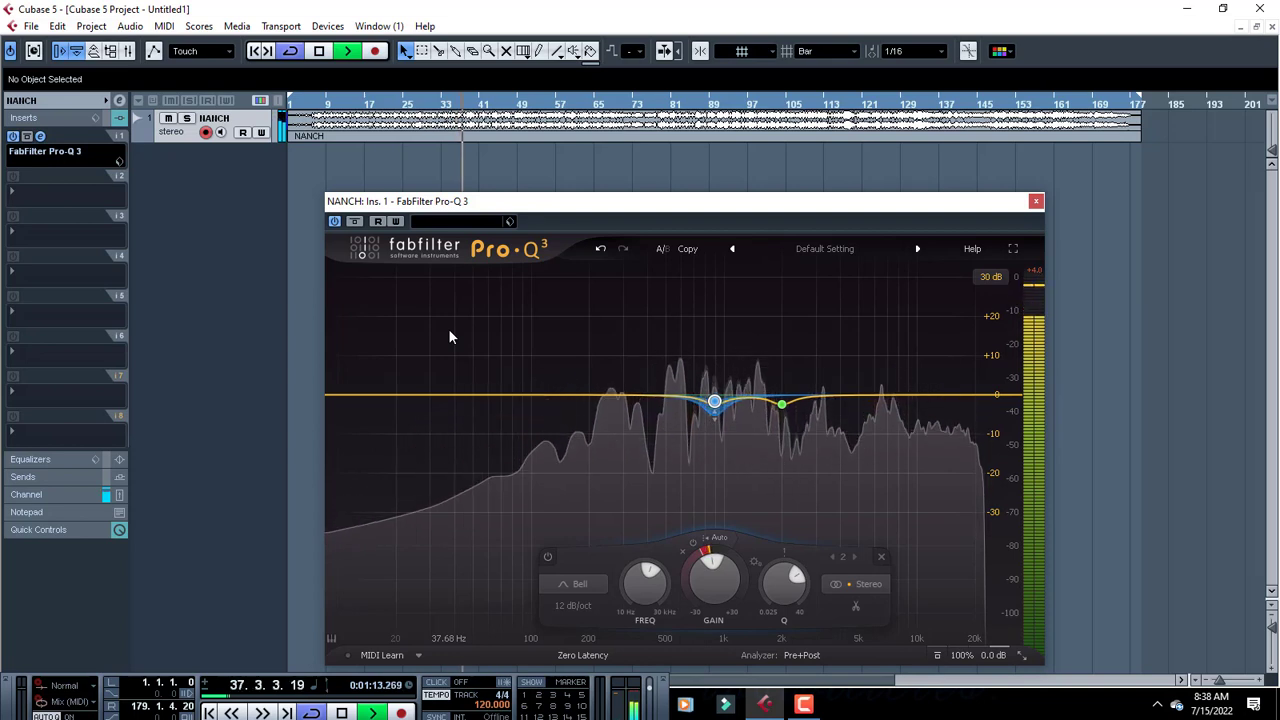
key(space)
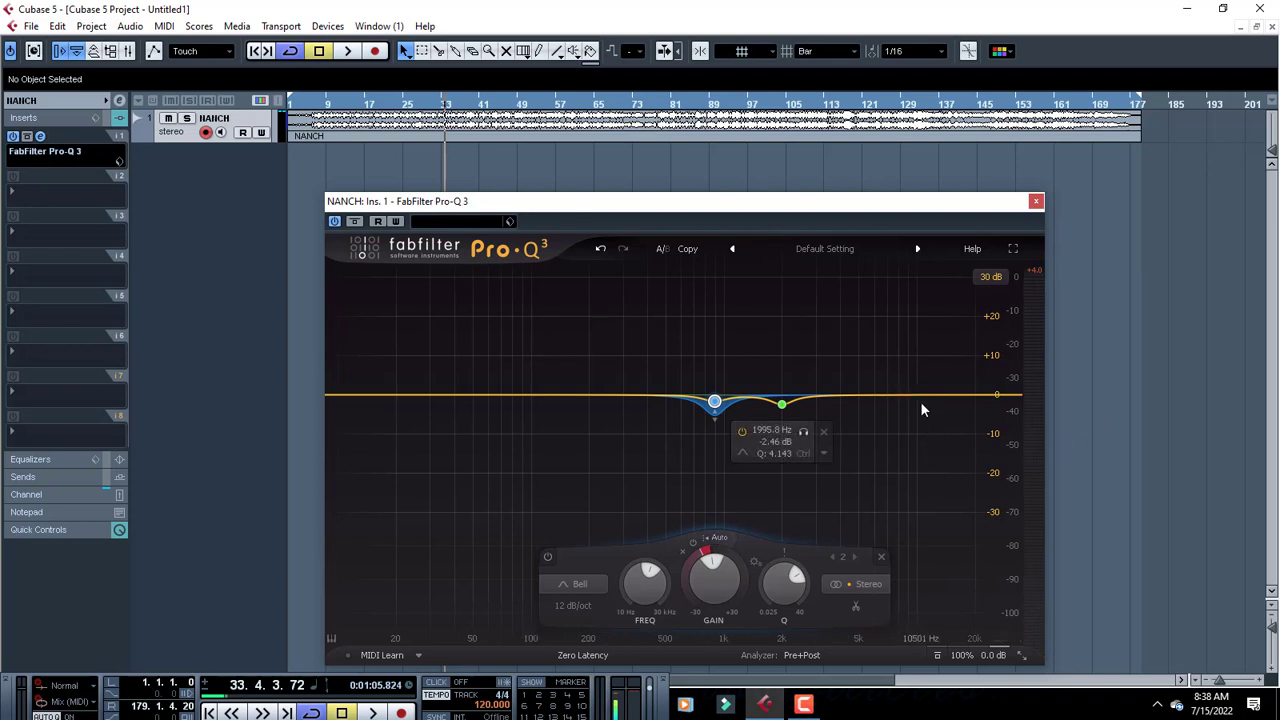
Add a high-frequency bell boost at about 9014.3 Hz and shift it to about 10205 Hz and +5.51 dB, auditioning it during playback.
key(space)
mouse_move(920, 400)
mouse_down()
mouse_move(921, 366)
mouse_move(910, 379)
mouse_up()
key(space)
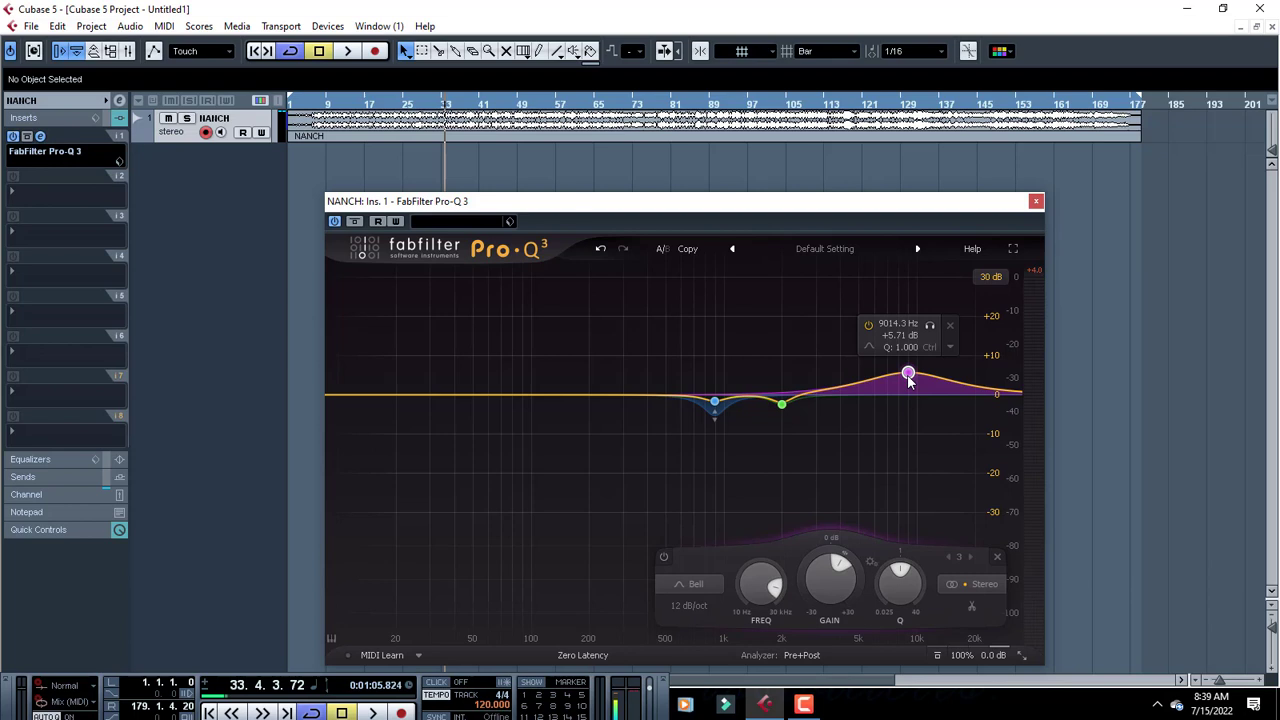
key(space)
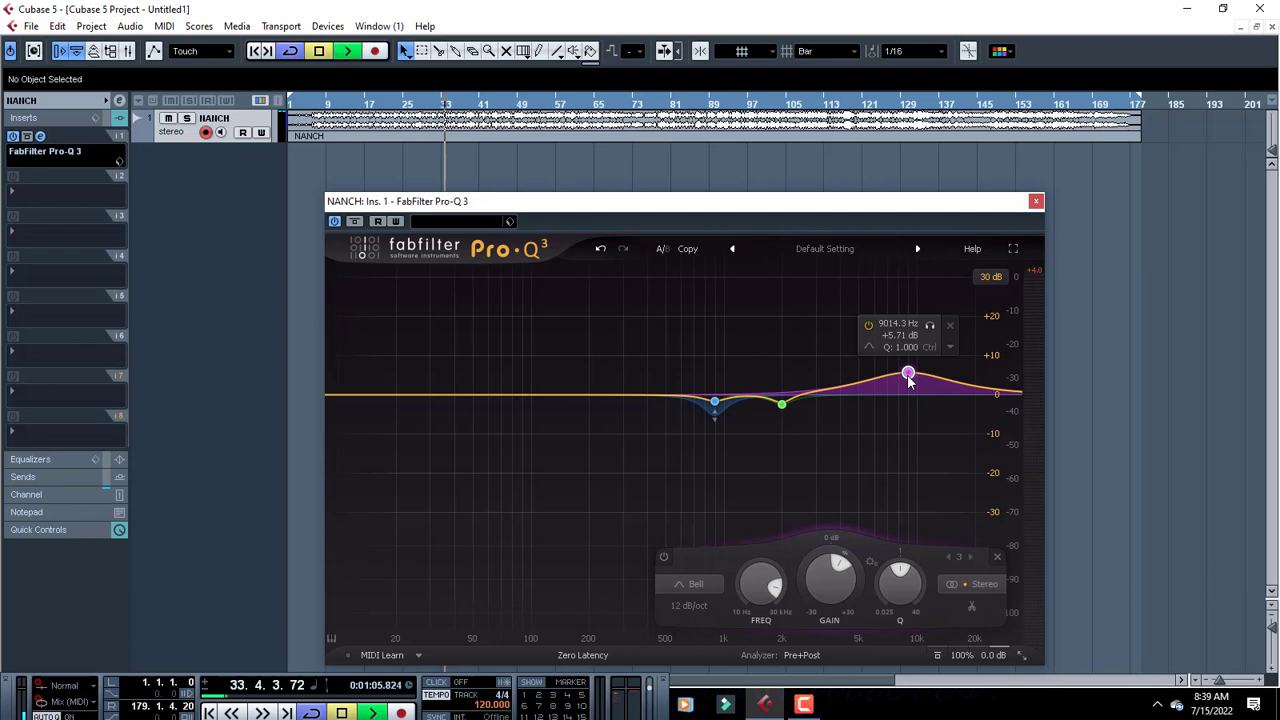
mouse_move(908, 380)
mouse_down()
mouse_move(930, 347)
mouse_move(917, 381)
mouse_up()
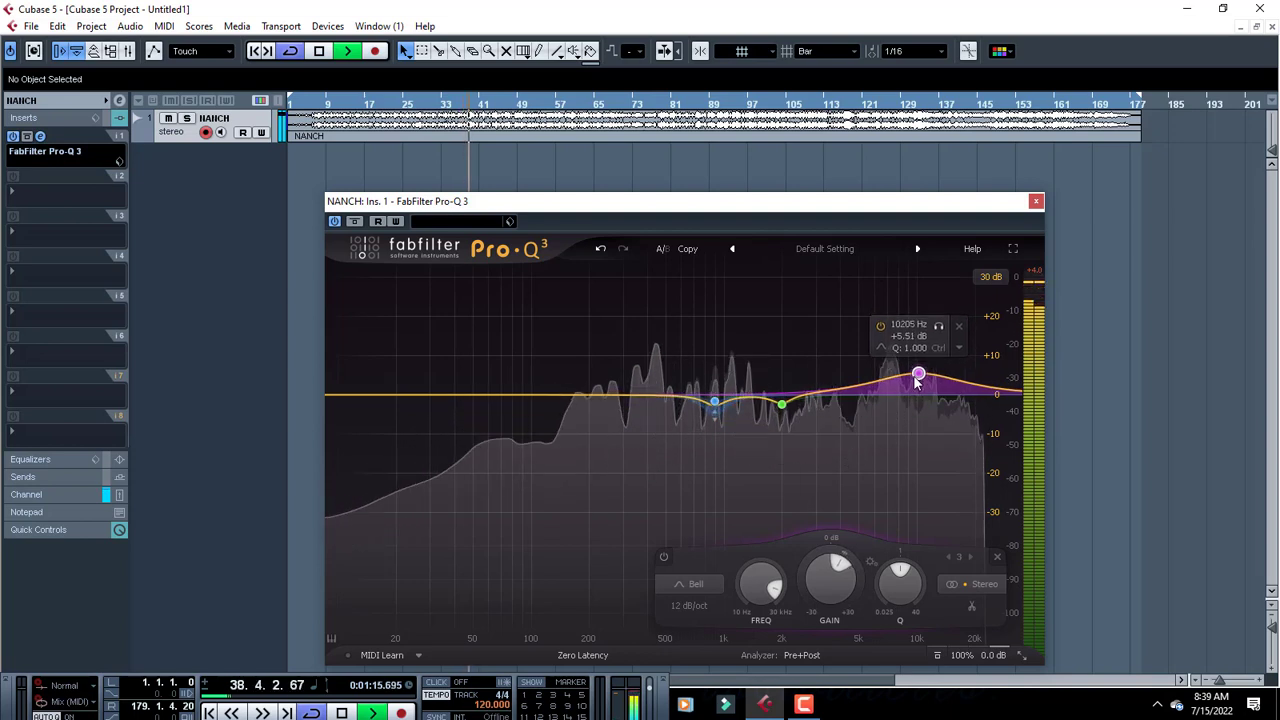
key(space)
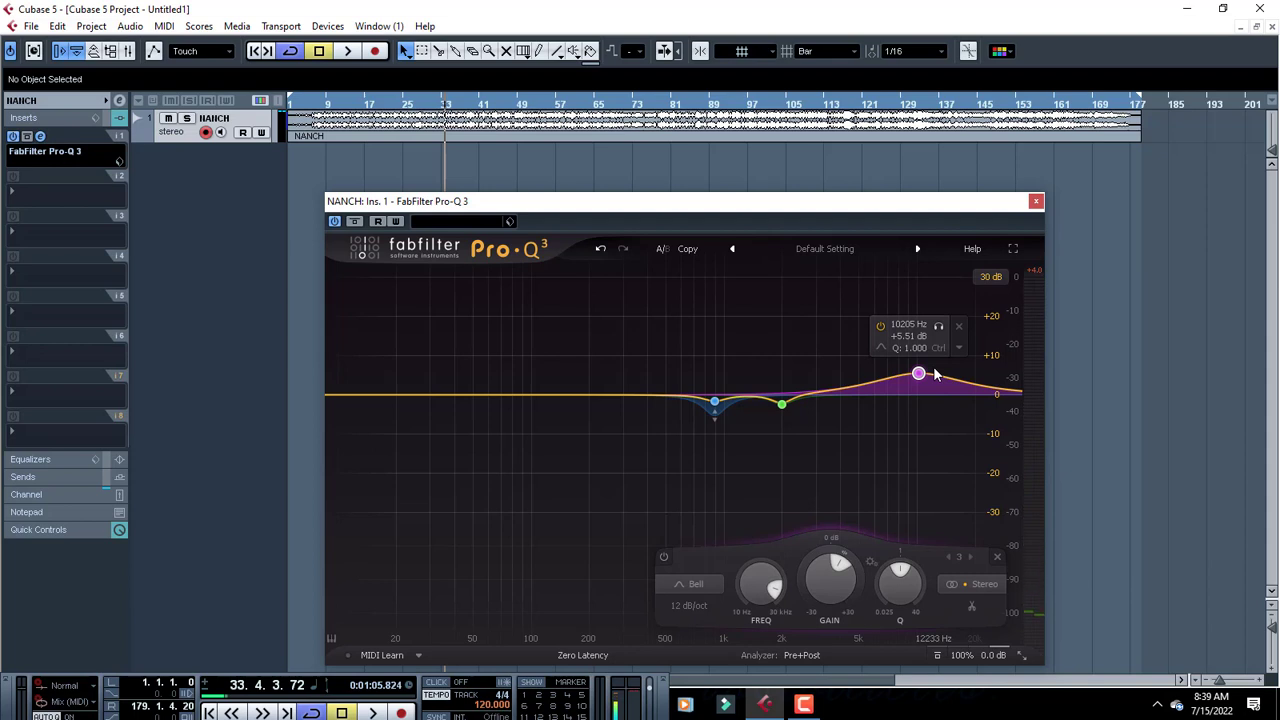
key(space)
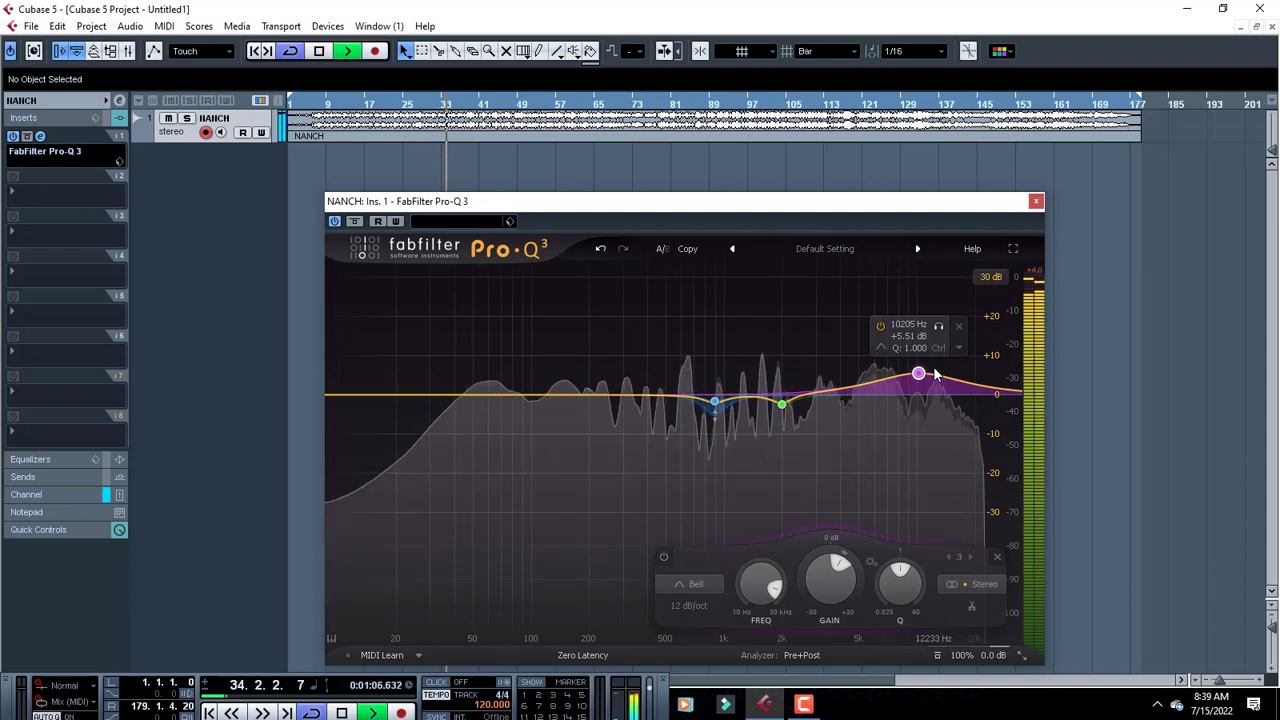
click(957, 388)
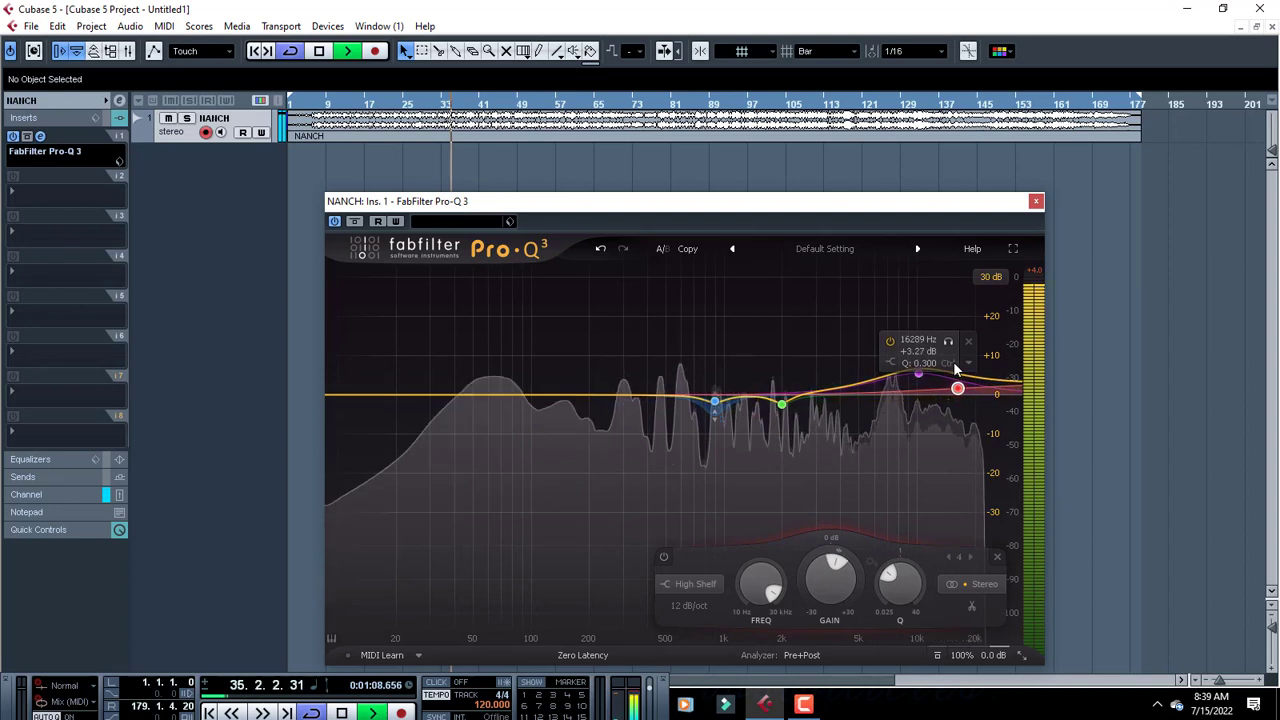
drag(953, 361, 956, 370)
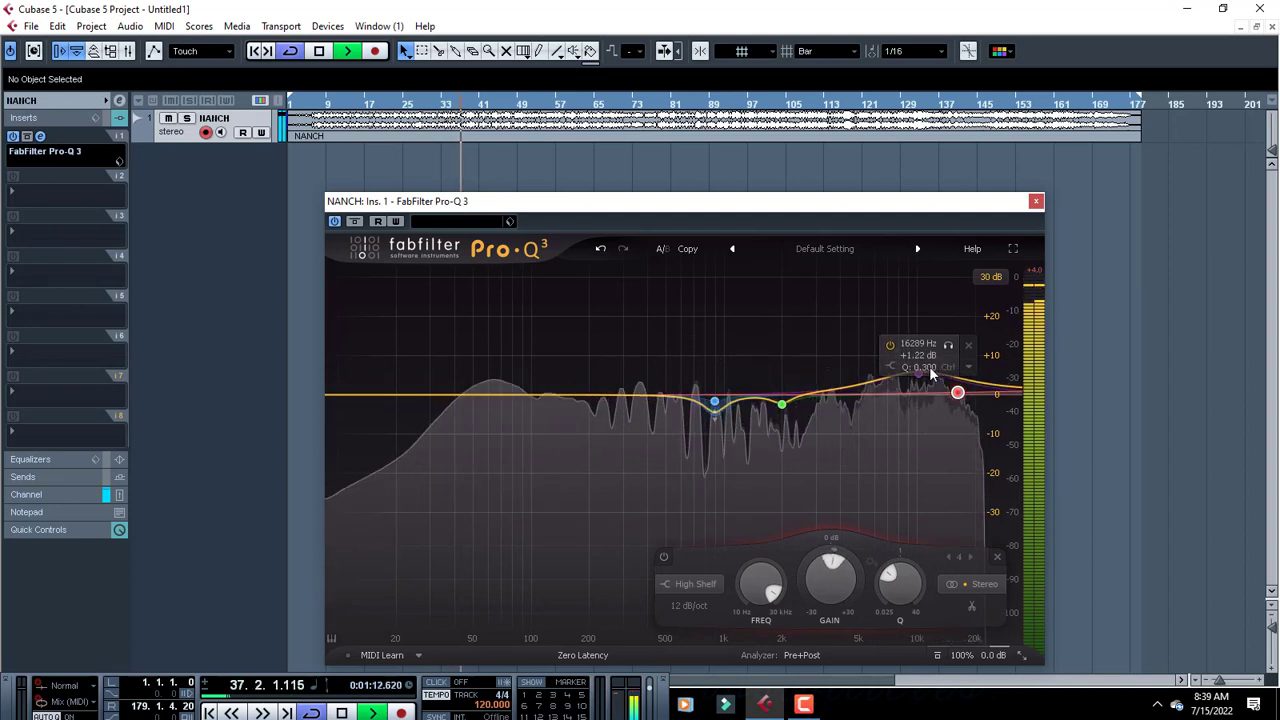
click(969, 348)
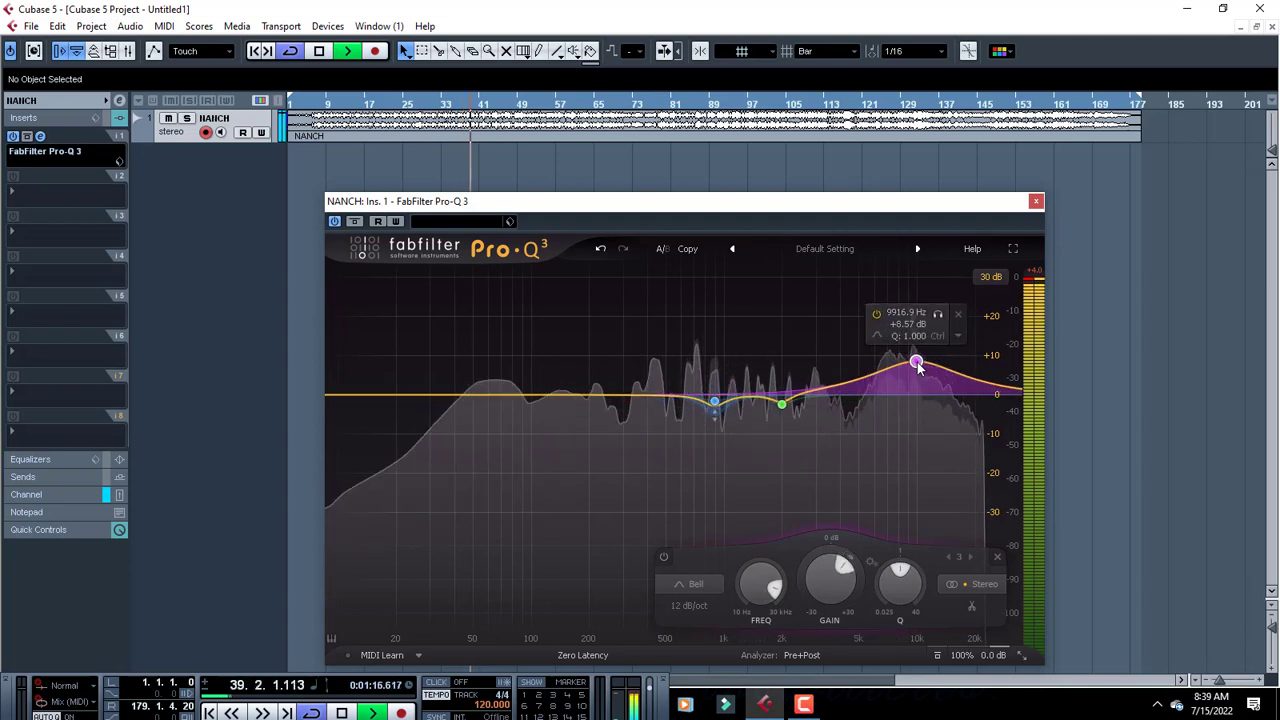
Reduce the high-frequency bell boost to about +4.69 dB near 9822.7 Hz, nudge it slightly higher in frequency, and play the track.
mouse_move(918, 373)
mouse_down()
mouse_move(919, 387)
mouse_move(954, 372)
mouse_move(978, 345)
mouse_move(917, 370)
mouse_move(917, 382)
mouse_up()
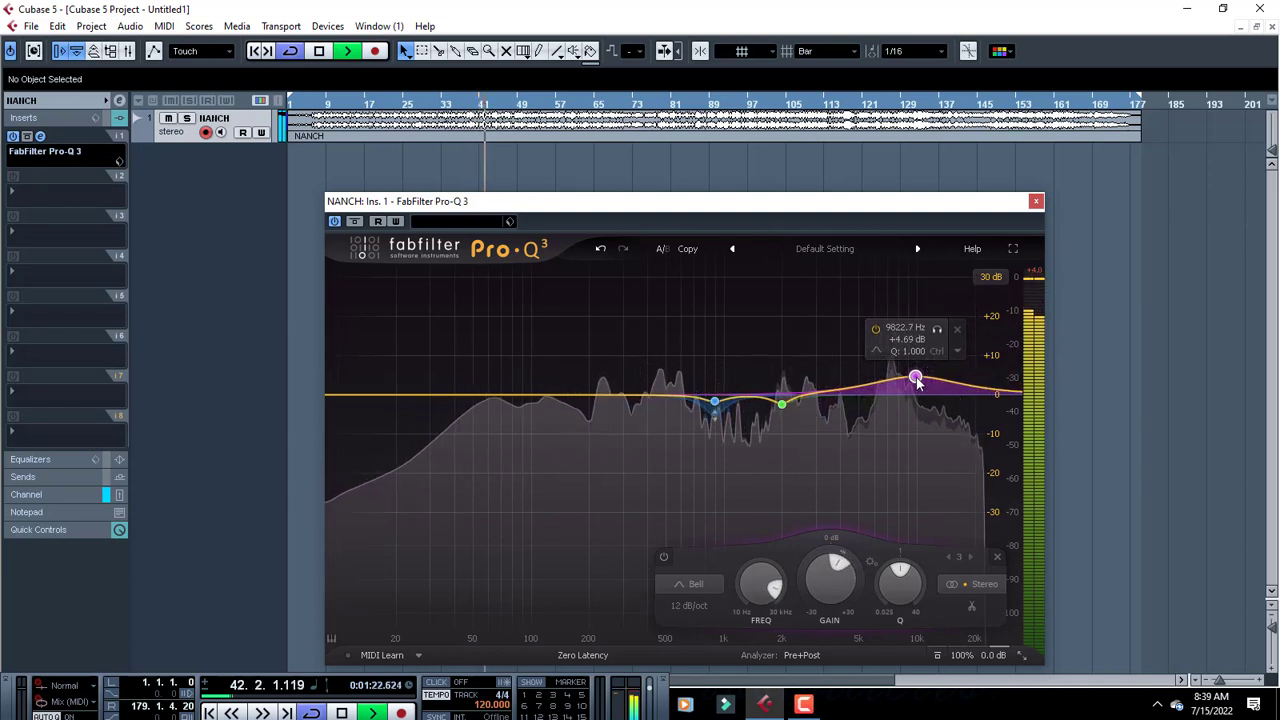
key(space)
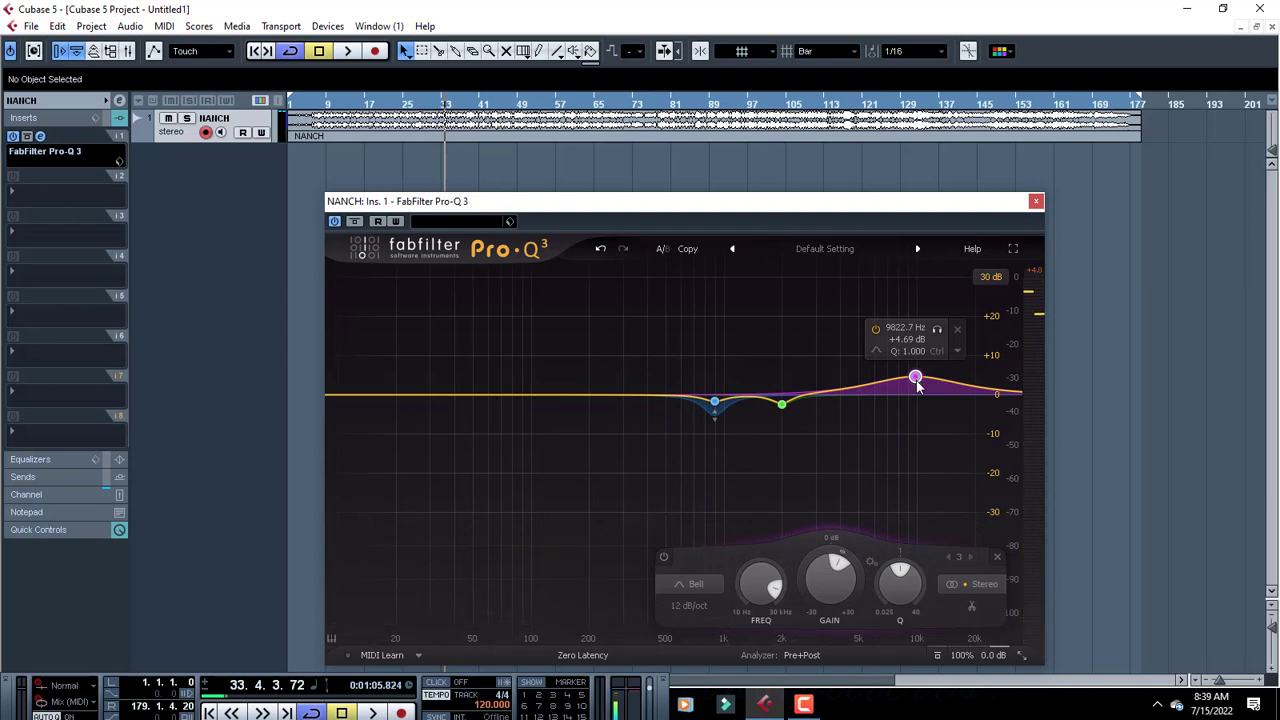
drag(917, 385, 925, 388)
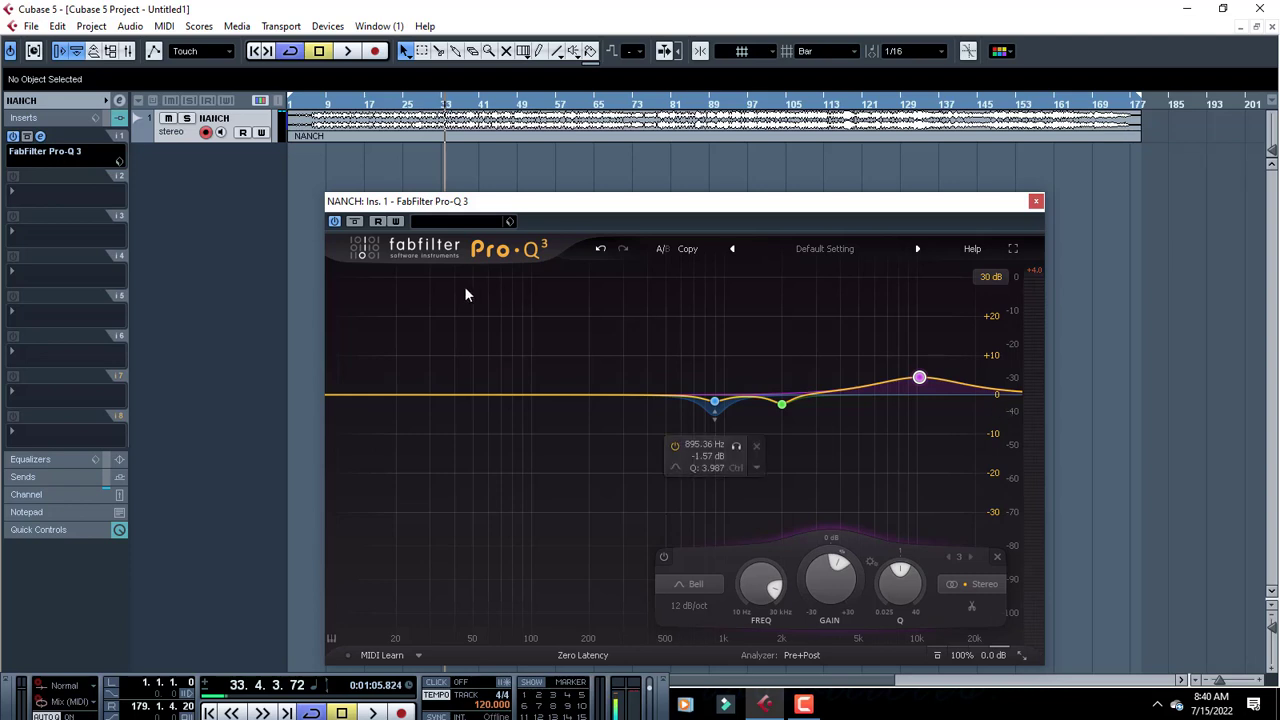
key(space)
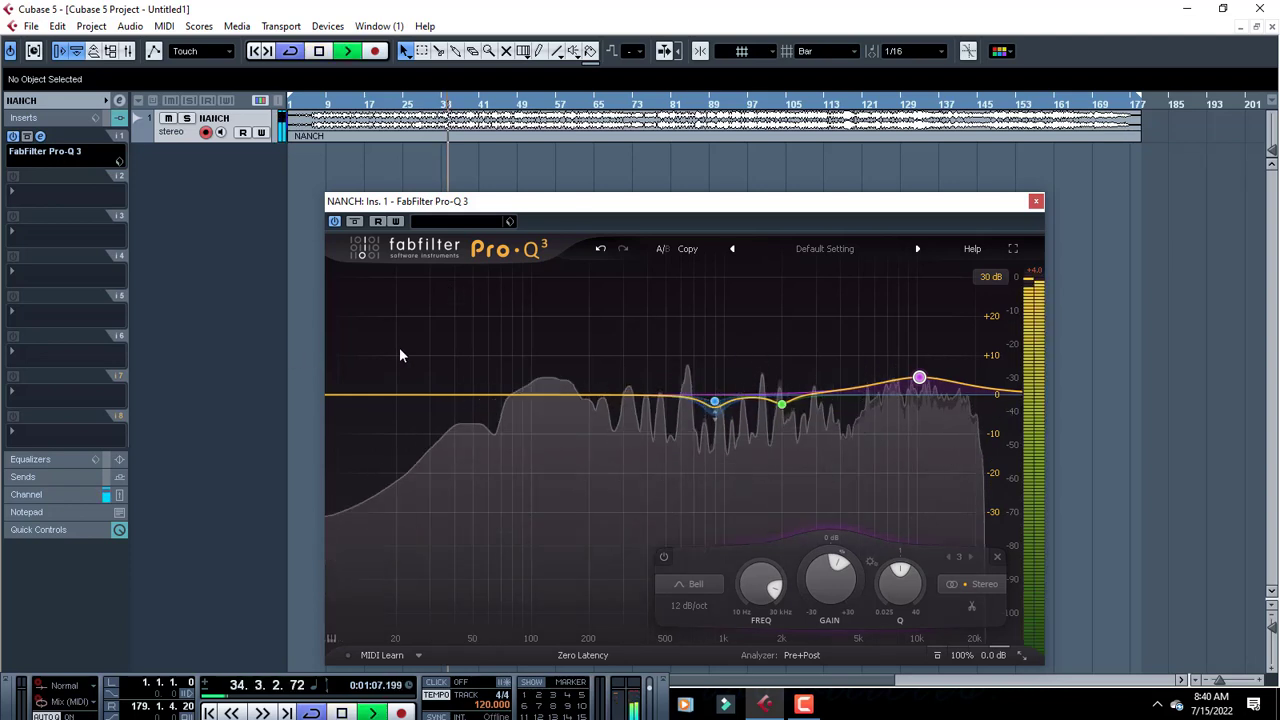
Deepen the cut of the 1995.8 Hz band slightly to about -2.6 dB, check it during playback, and close the equalizer window.
click(781, 404)
key(space)
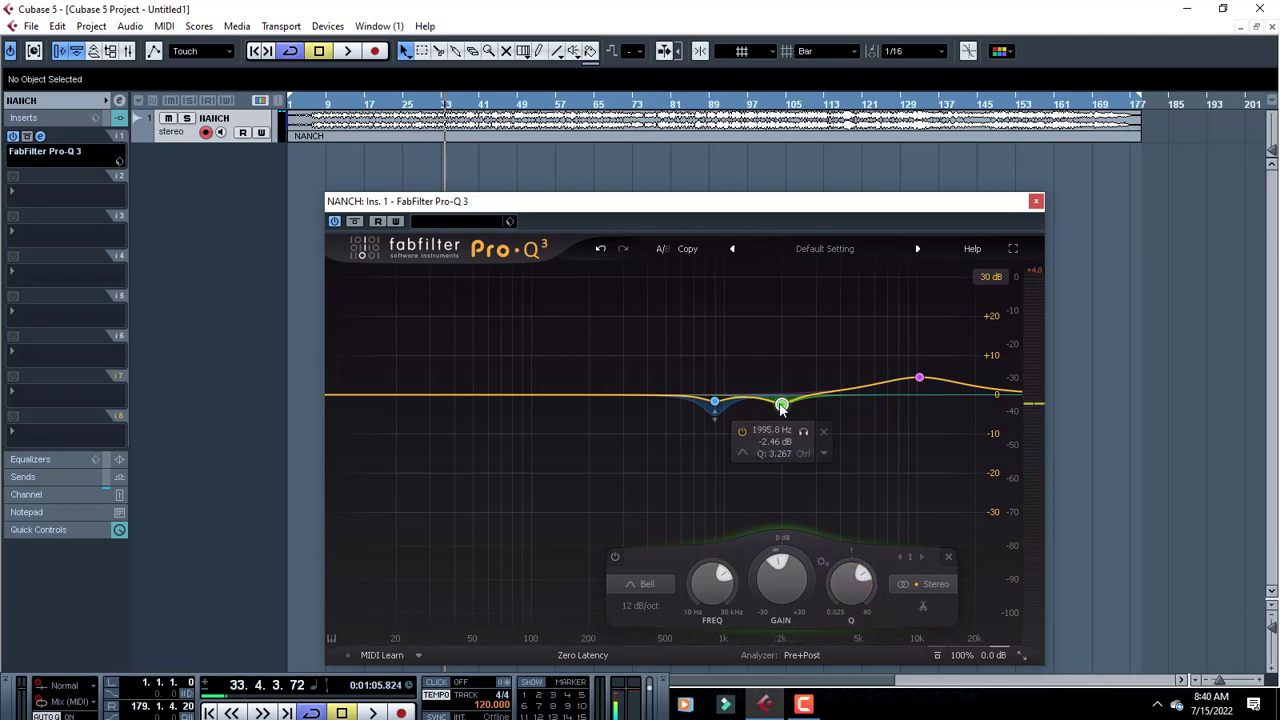
scroll(771, 573, down, 1)
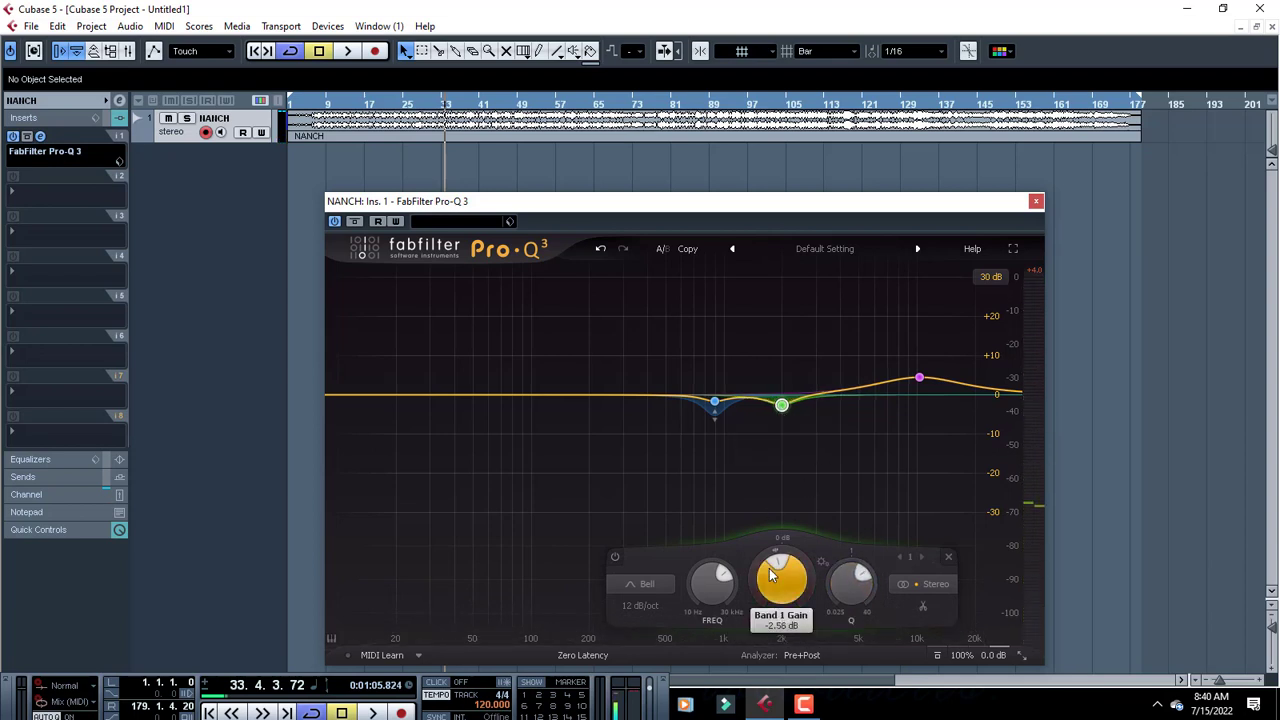
scroll(771, 573, down, 1)
key(space)
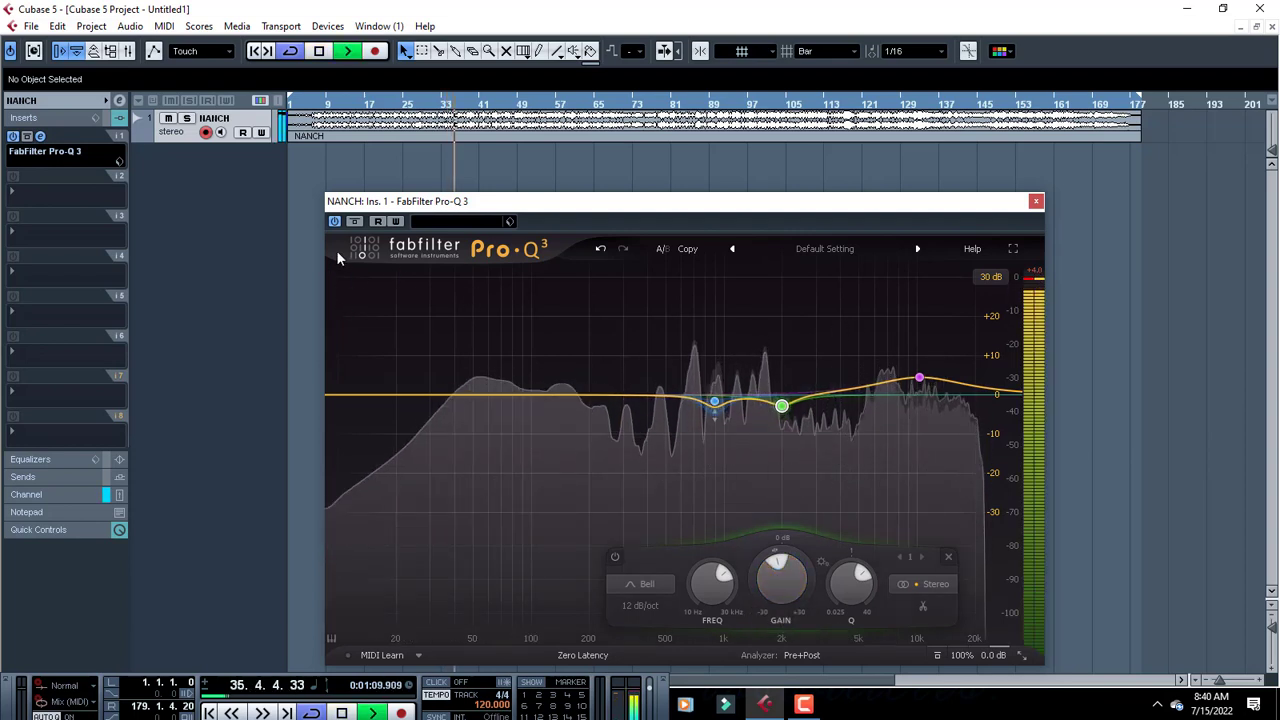
key(space)
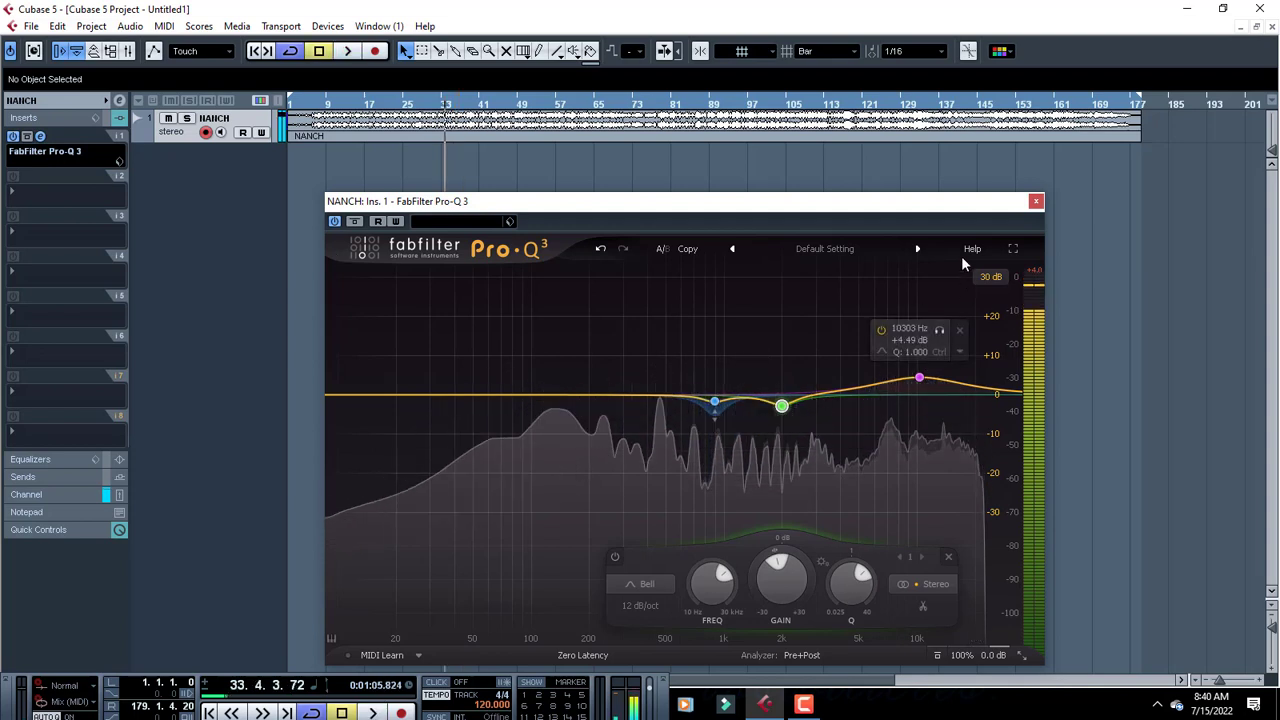
click(1036, 201)
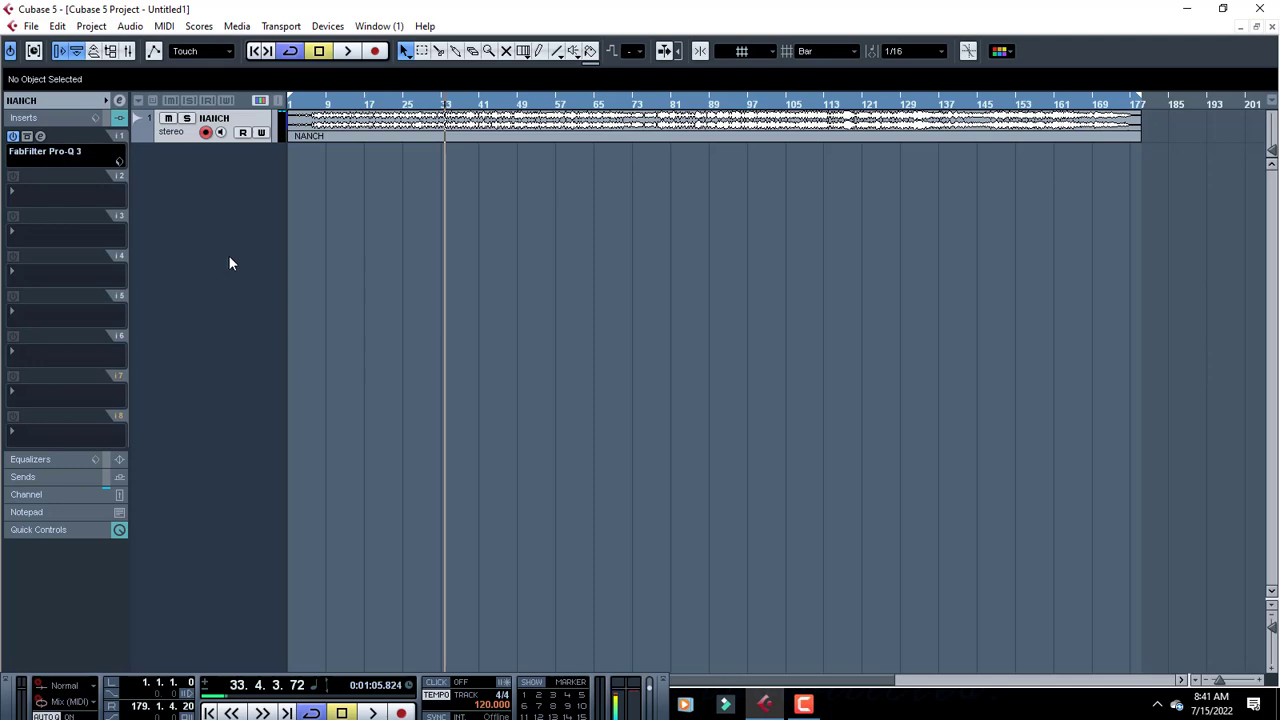
Load the Compressor plug-in into the NANCH track's second insert slot and move its window aside.
click(28, 200)
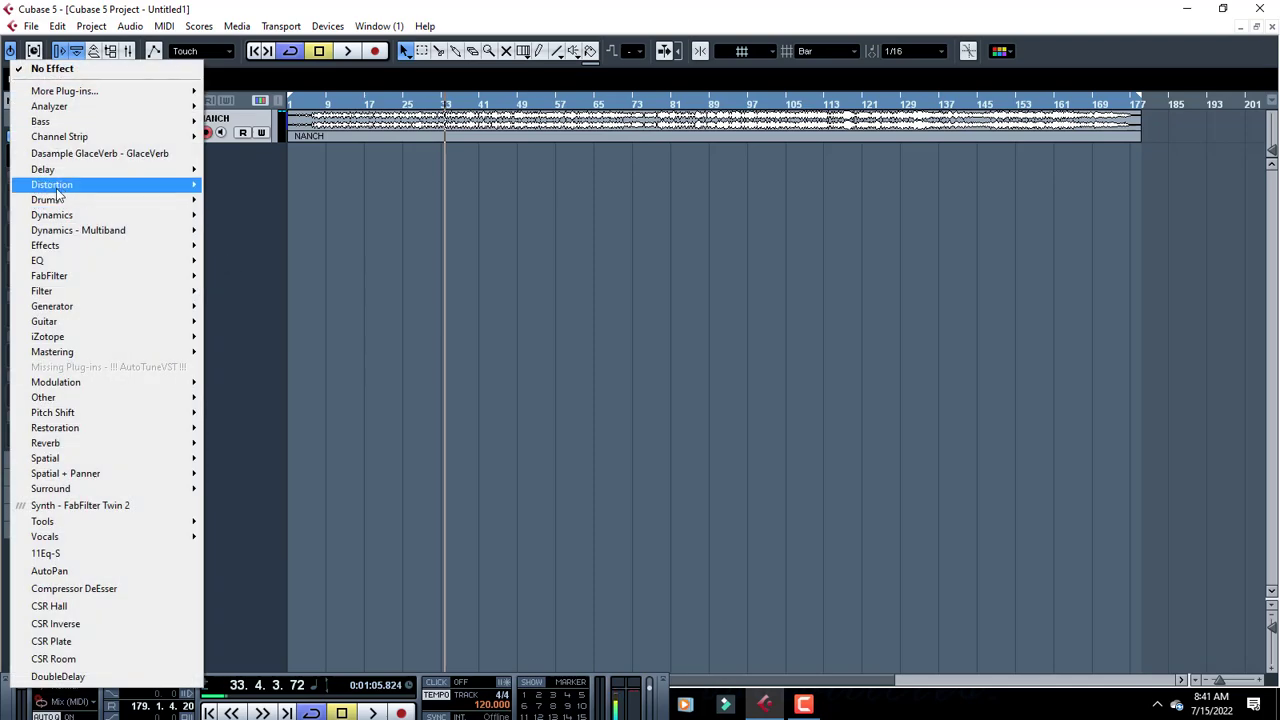
mouse_move(78, 216)
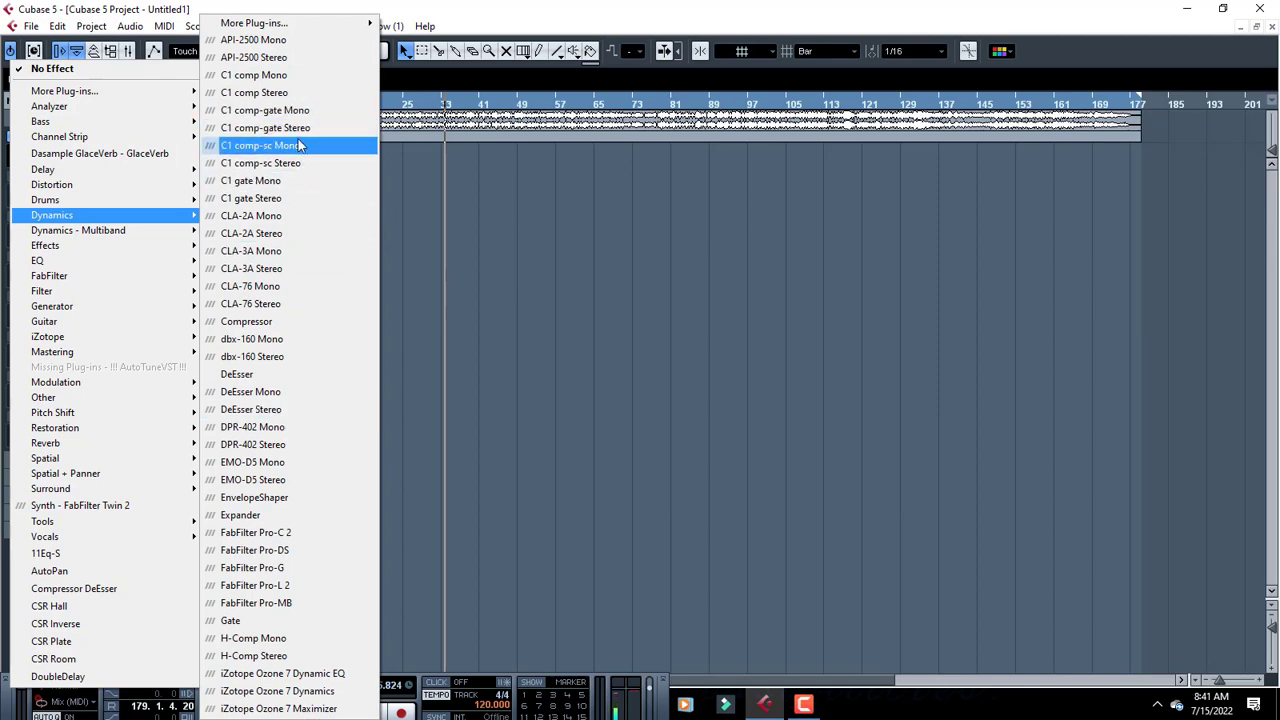
mouse_move(315, 23)
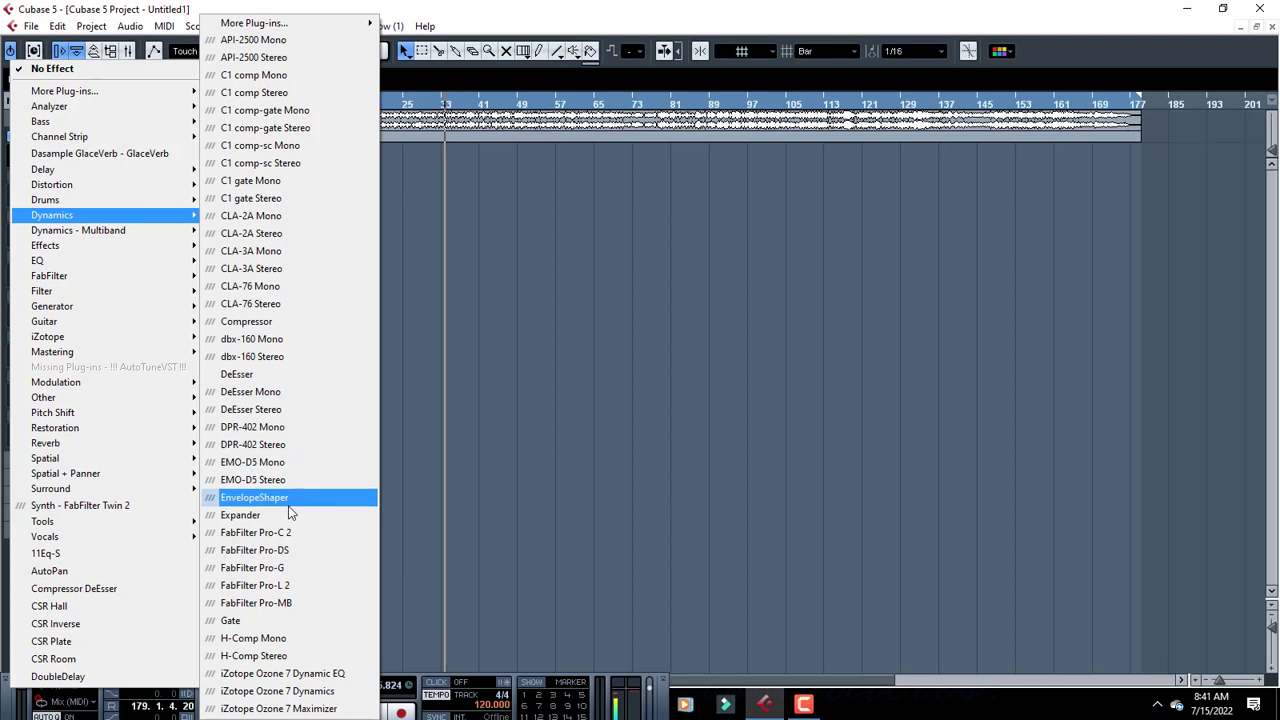
click(289, 321)
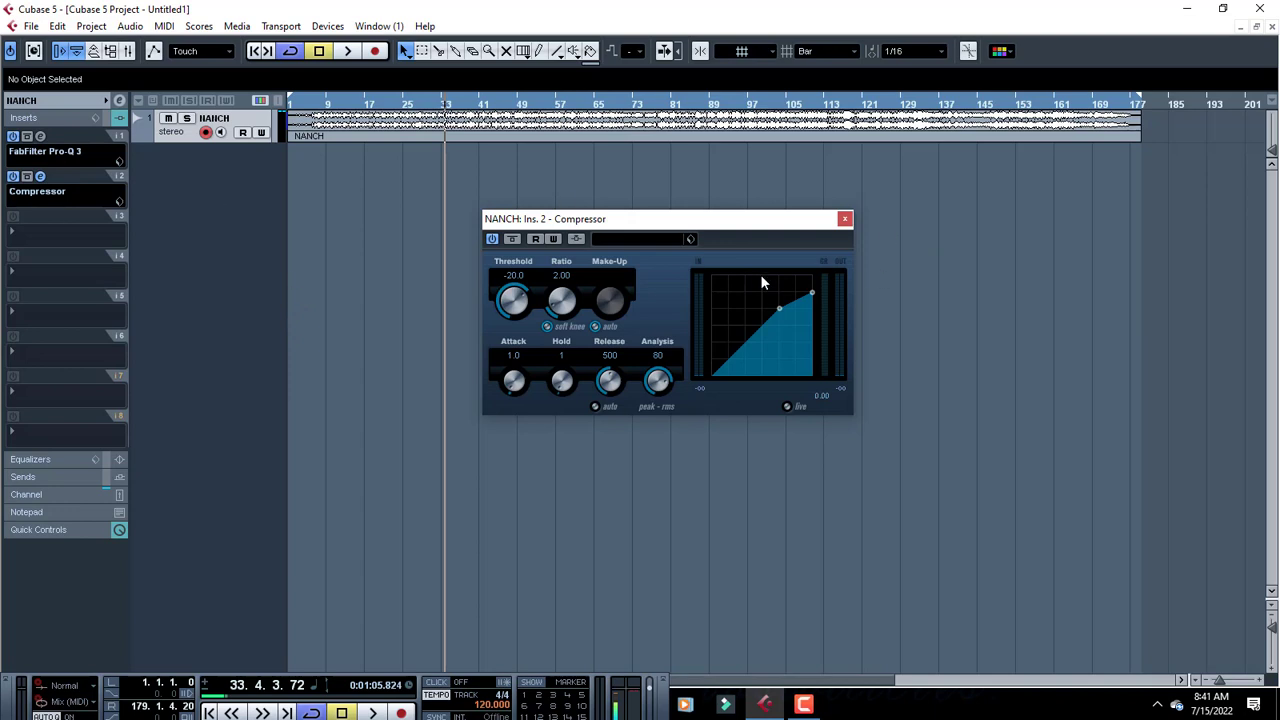
drag(763, 228, 571, 208)
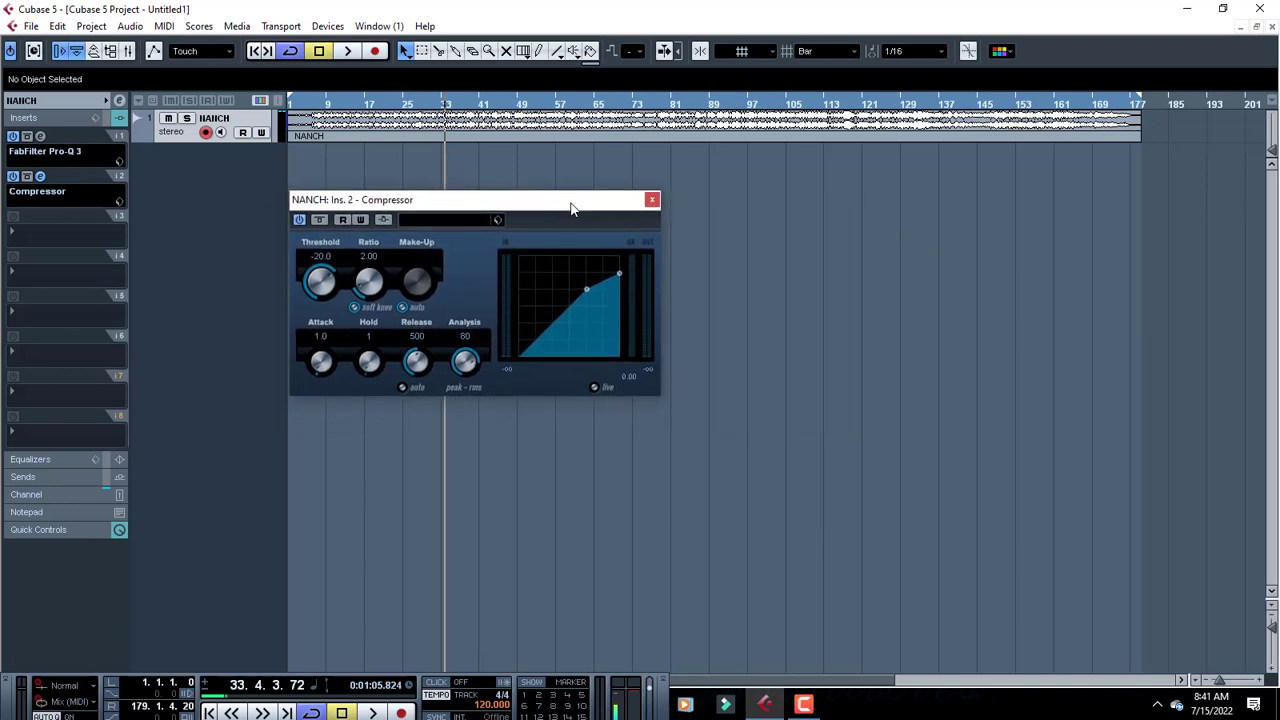
Set the compressor's hold to 0 and analysis to 100, and raise its threshold to about -8.3 while playing the track.
key(space)
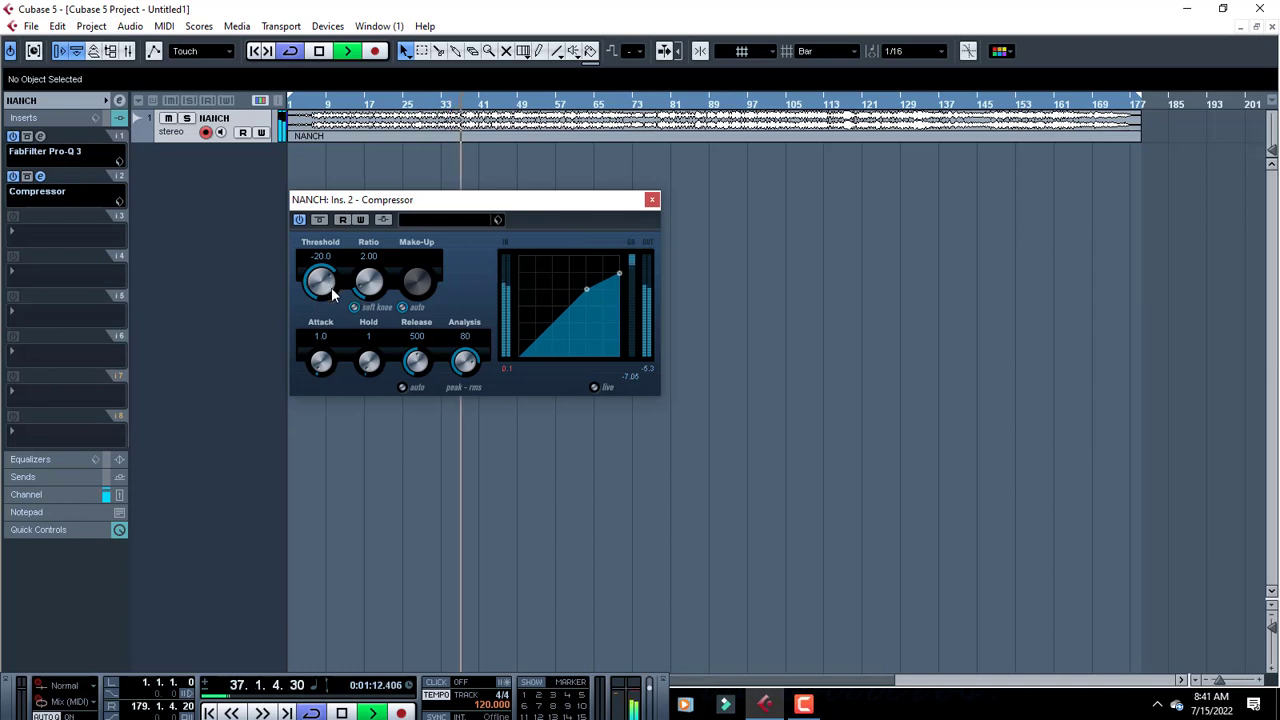
key(space)
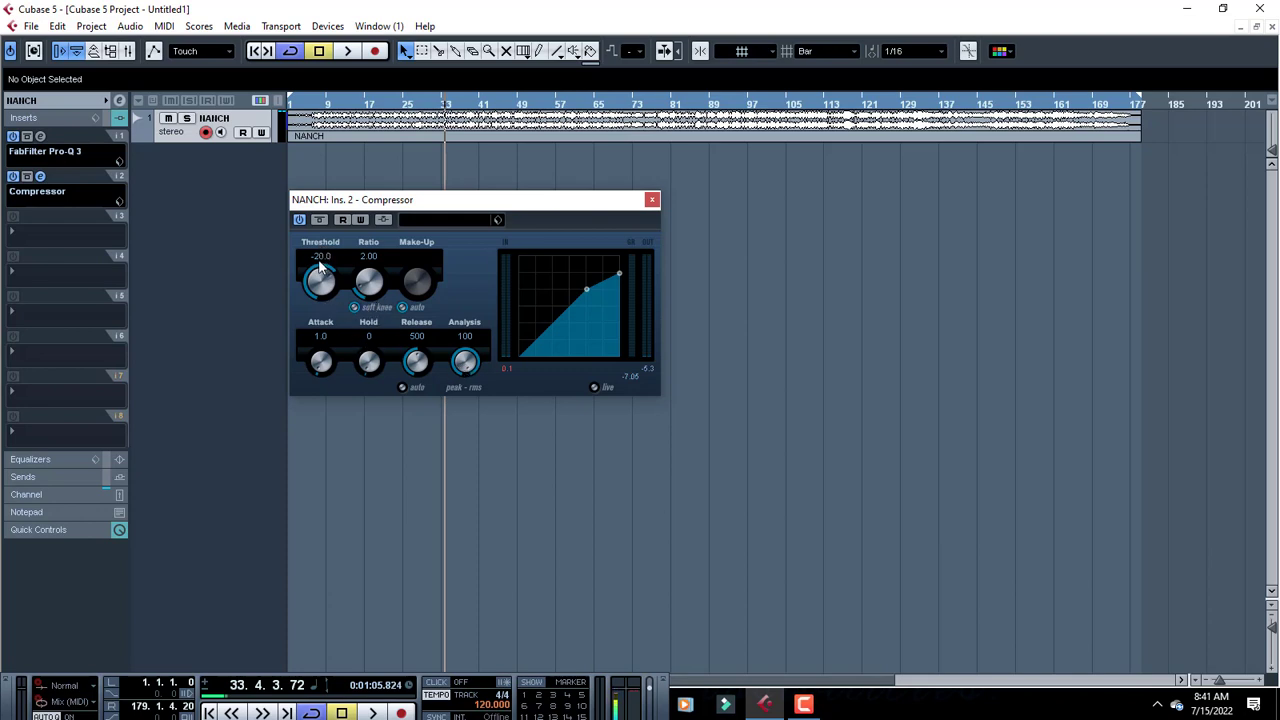
key(space)
drag(316, 302, 319, 262)
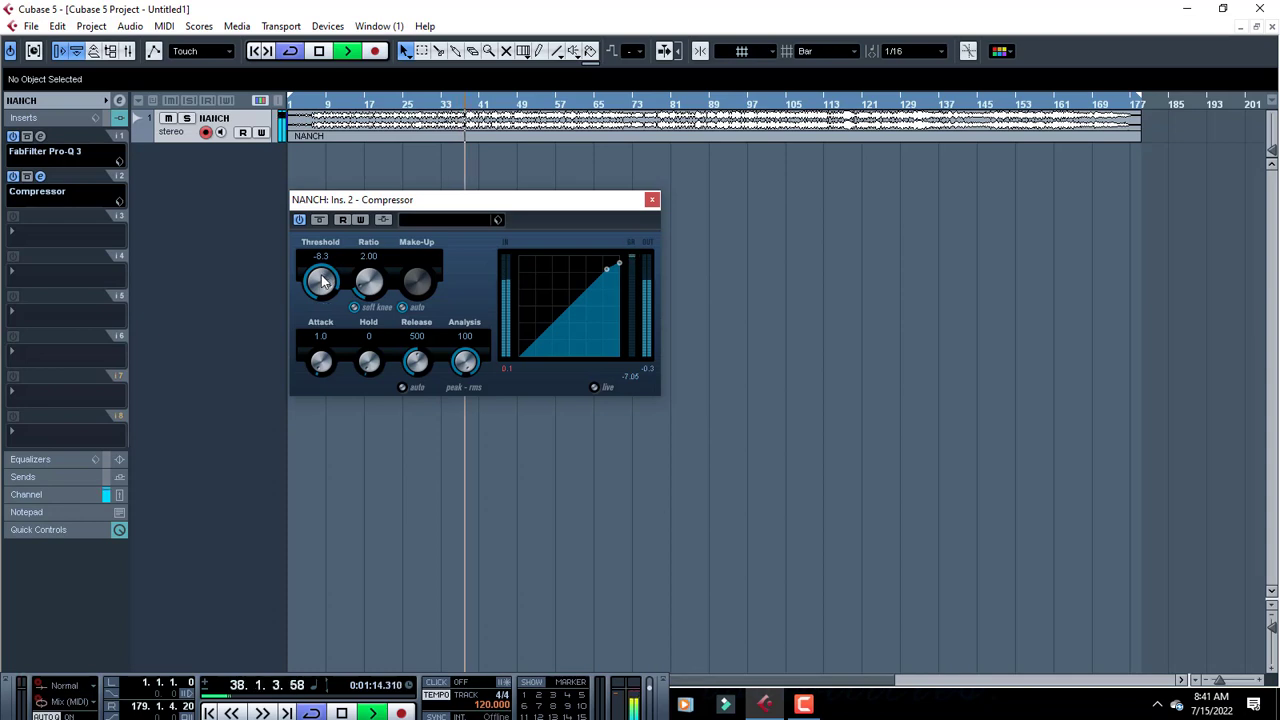
key(space)
Lower the compressor's threshold to -11.0, shorten its release to 10, and play the track with these settings.
key(space)
drag(323, 282, 320, 284)
key(space)
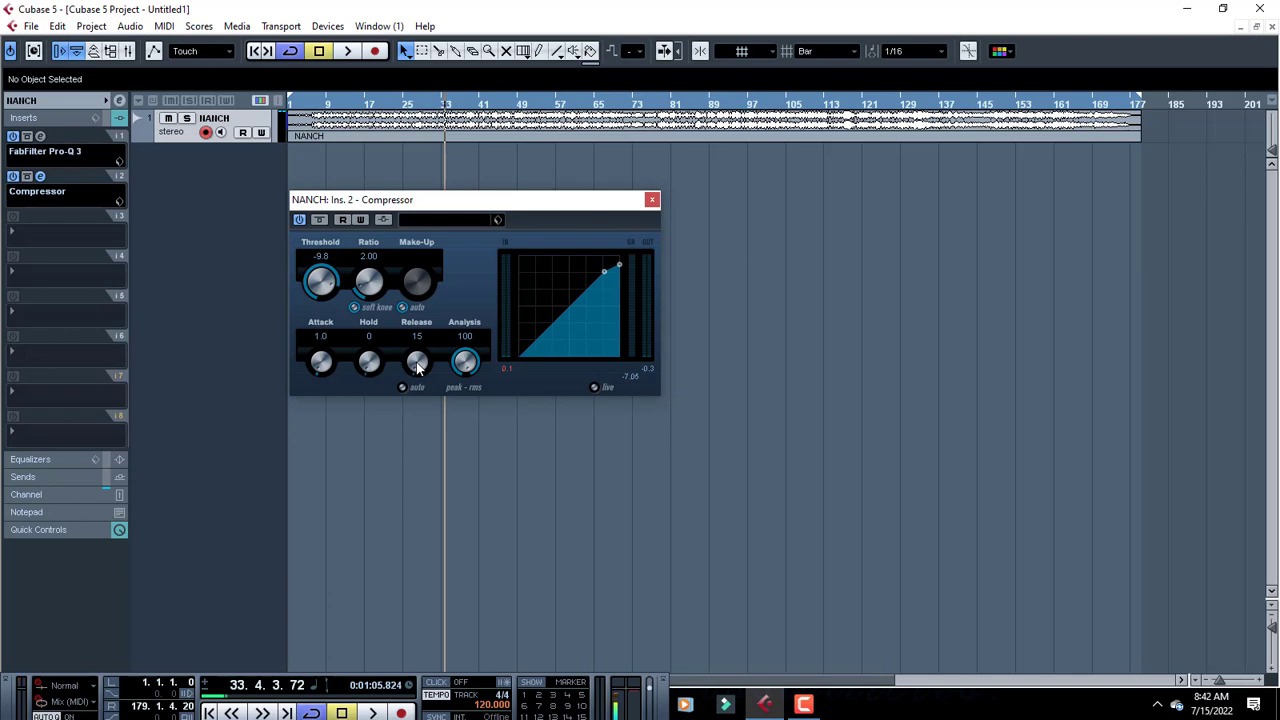
key(space)
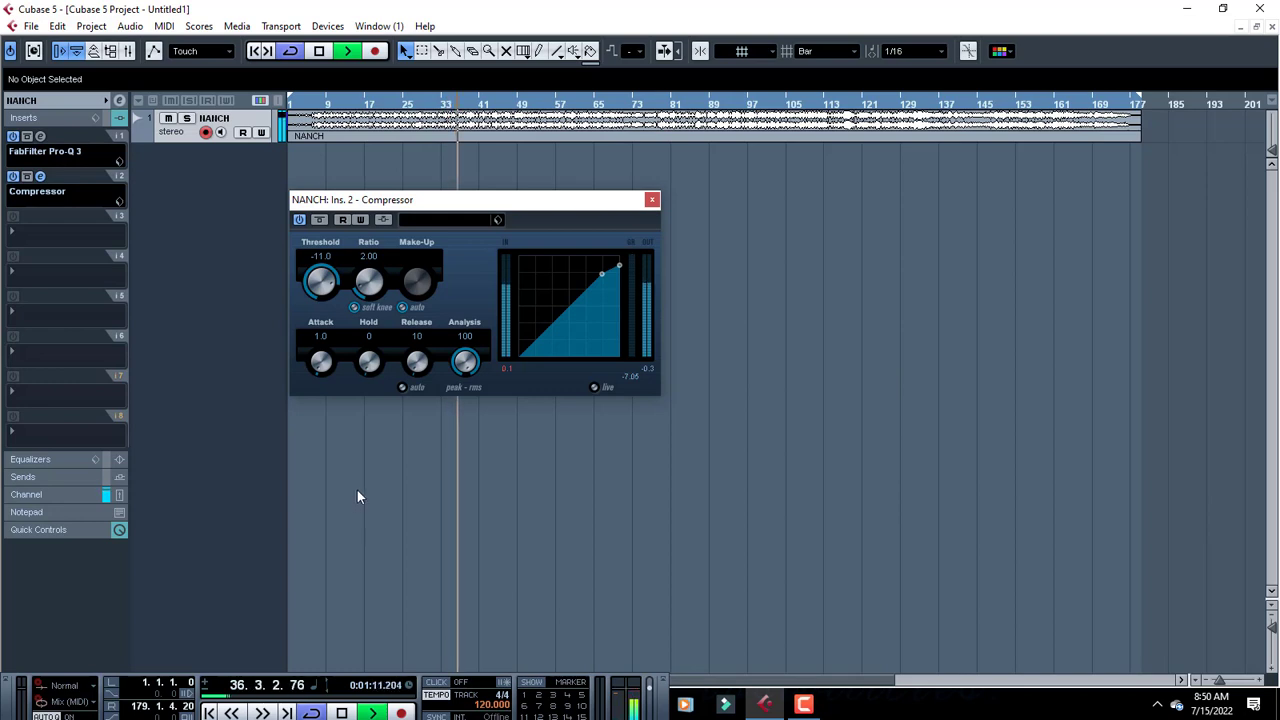
key(space)
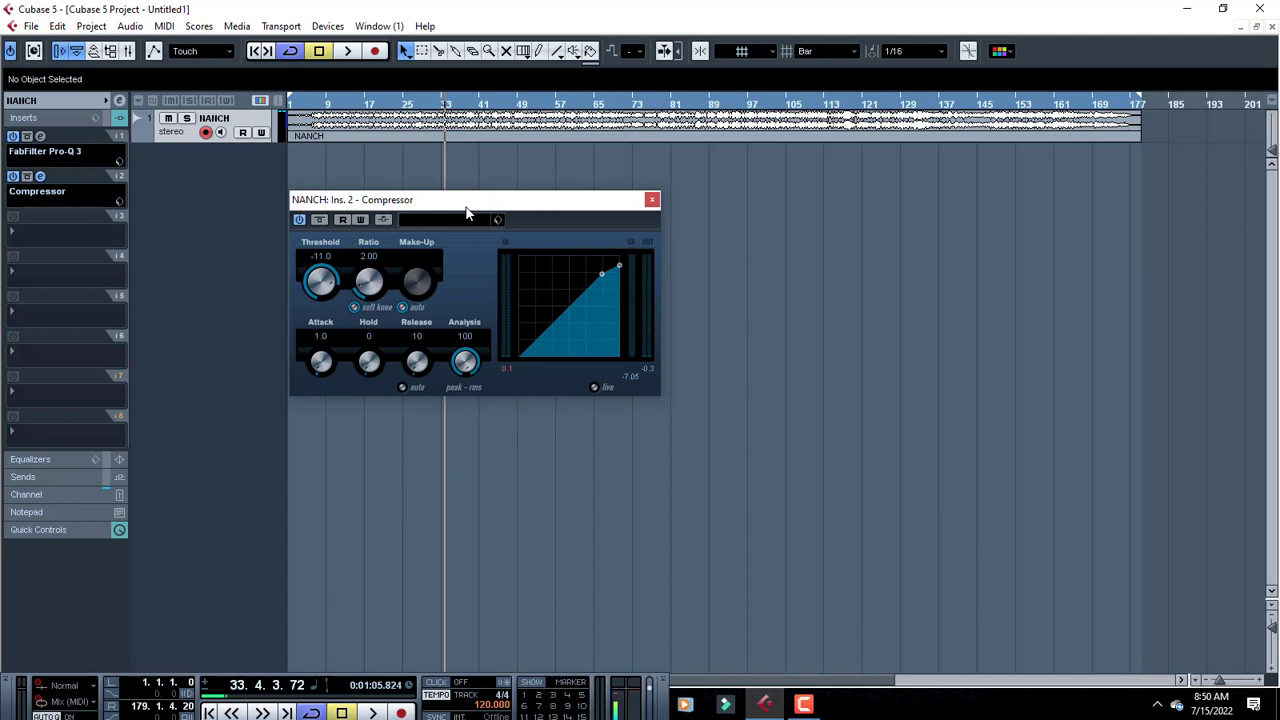
Compare the track with the compressor bypassed and active during playback, leave it active, and close its window.
key(space)
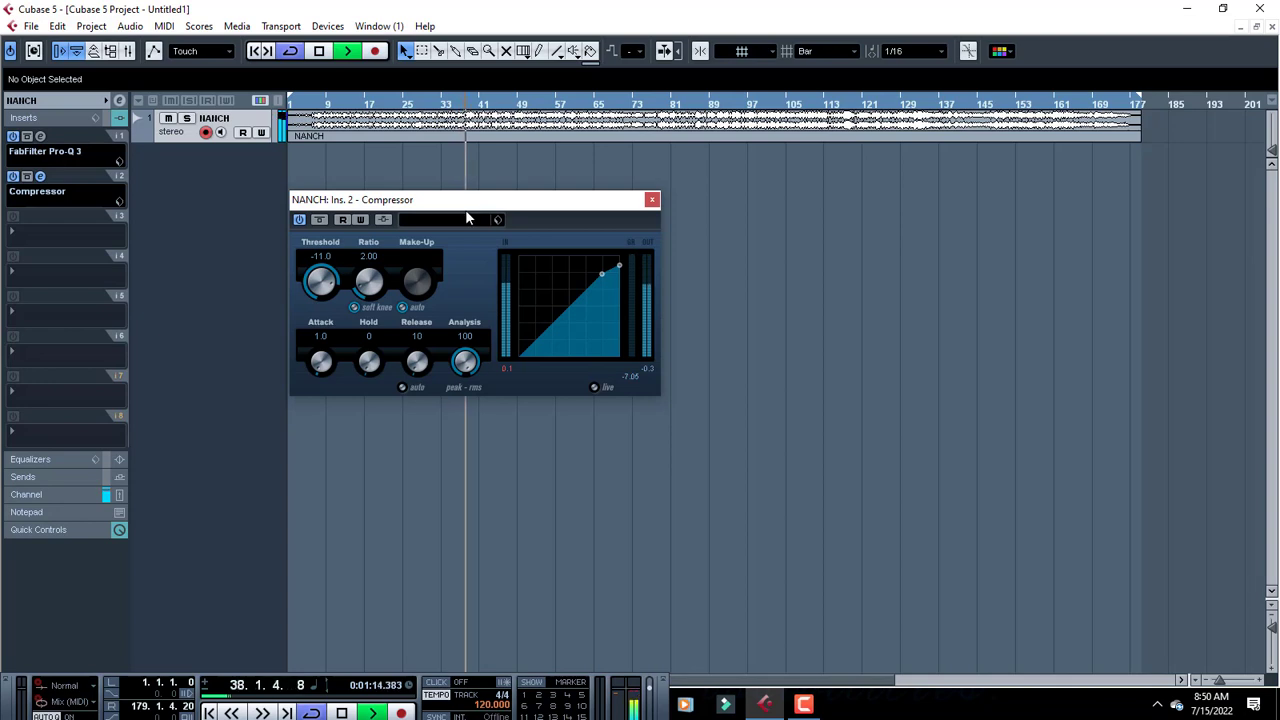
key(space)
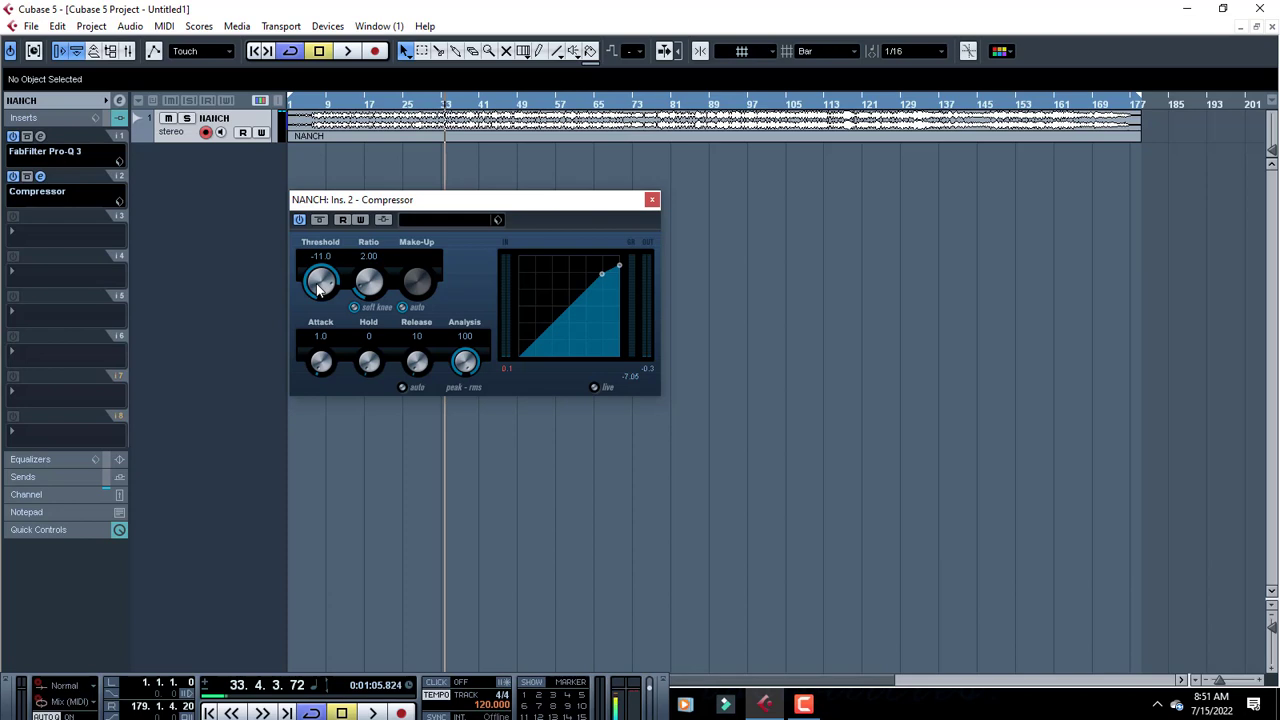
drag(323, 275, 345, 298)
key(space)
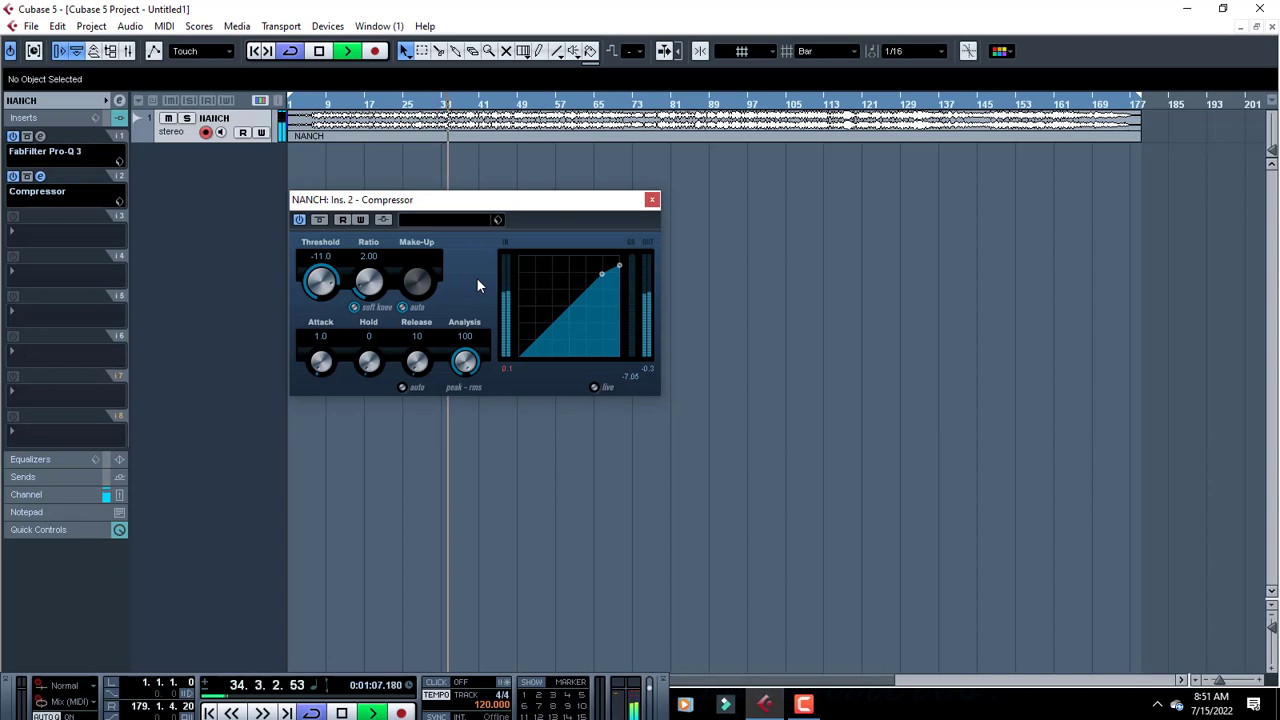
click(300, 220)
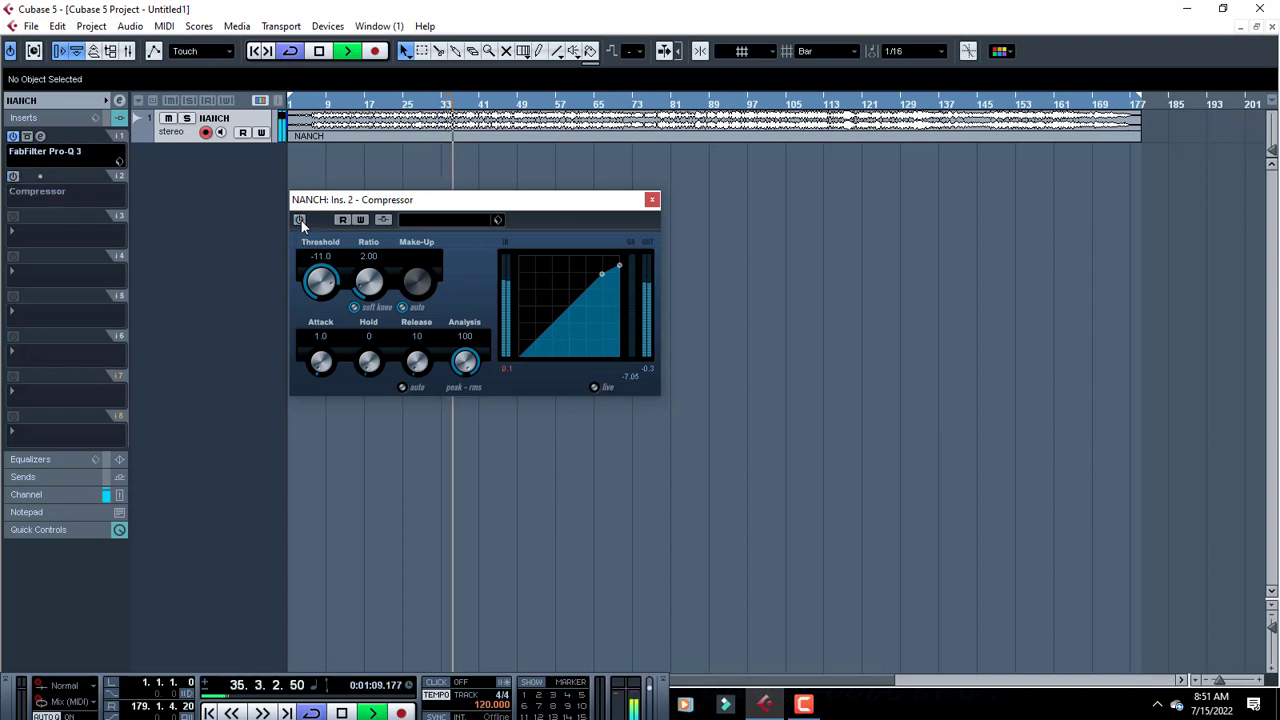
click(300, 220)
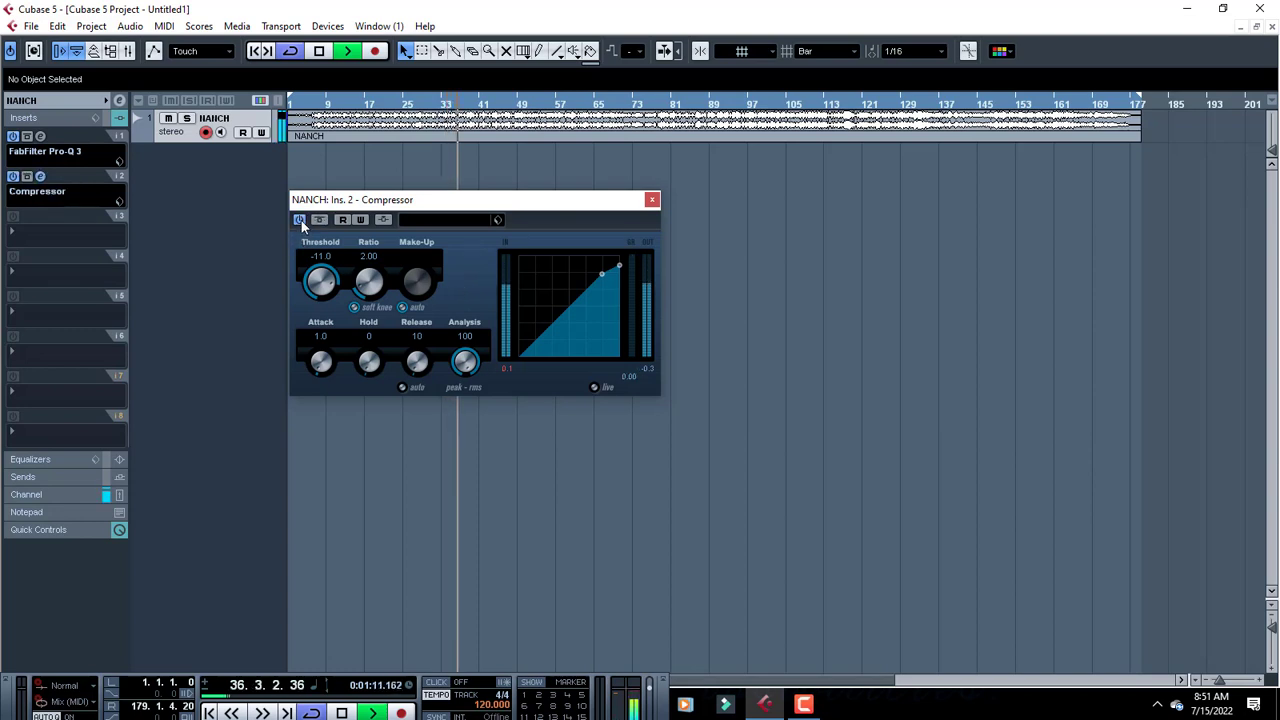
key(space)
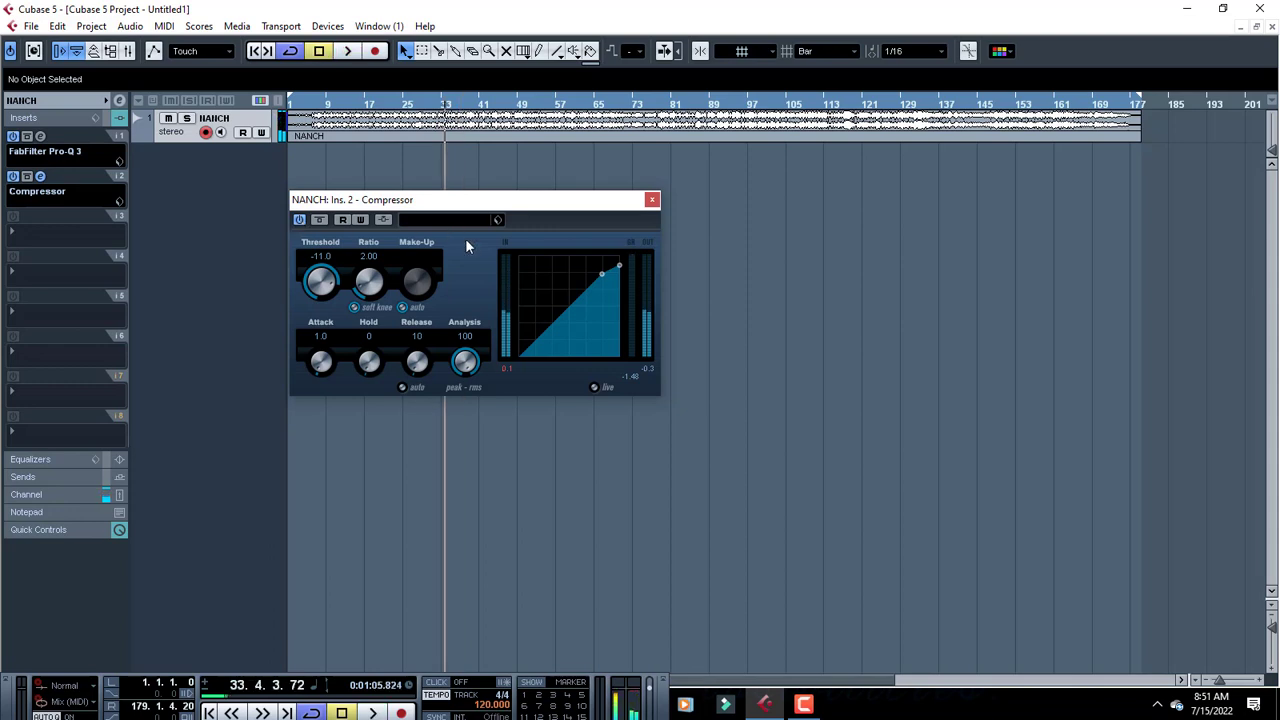
click(651, 200)
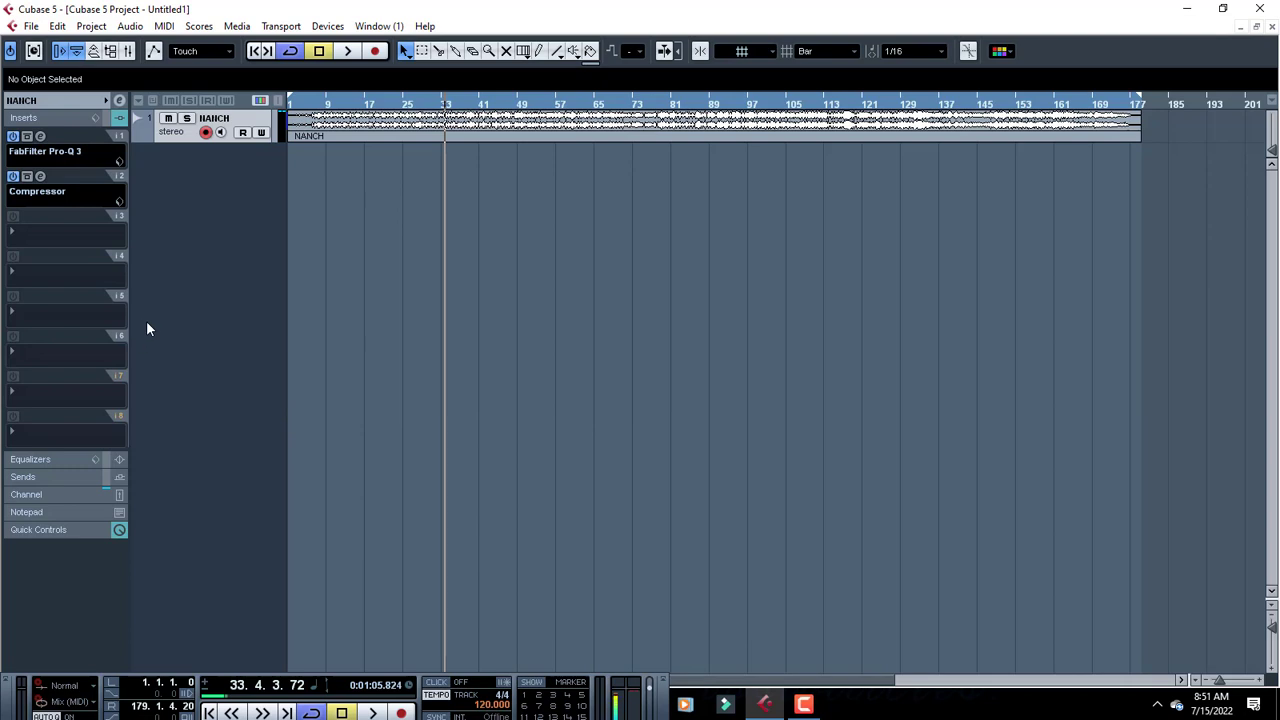
Load FabFilter Pro-DS into the NANCH track's third insert slot and play the track through it.
click(24, 240)
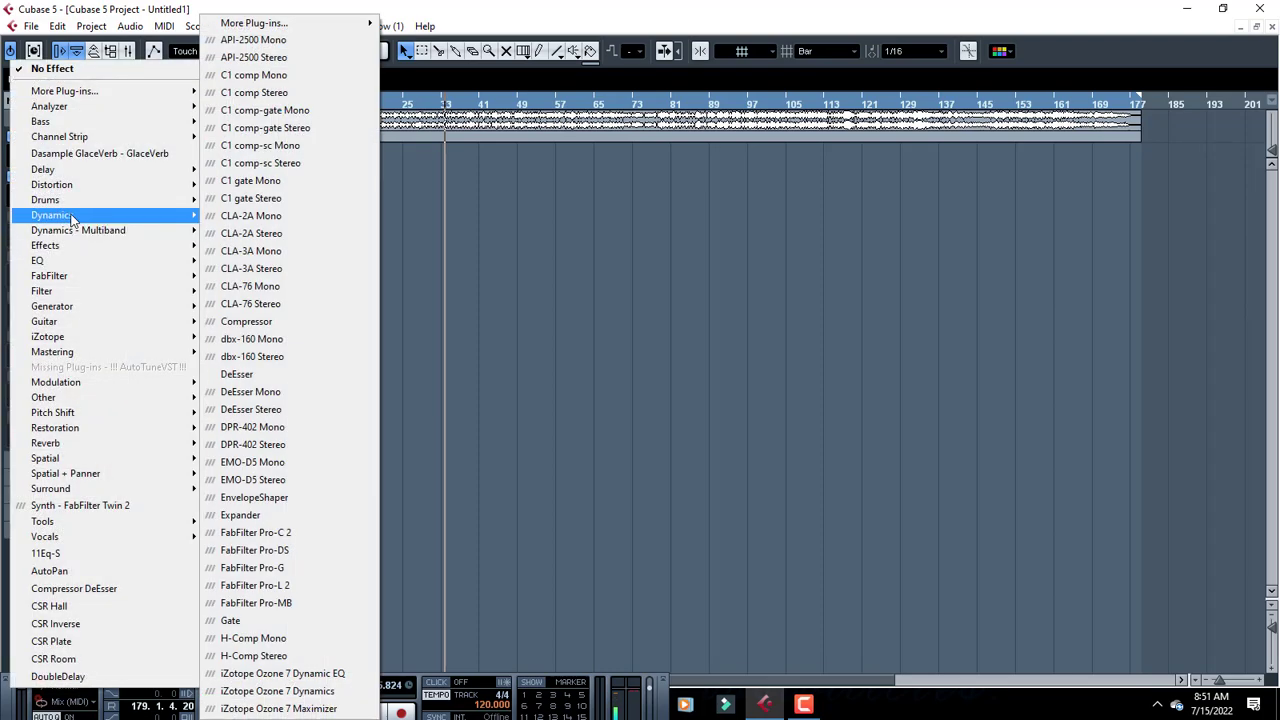
mouse_move(85, 253)
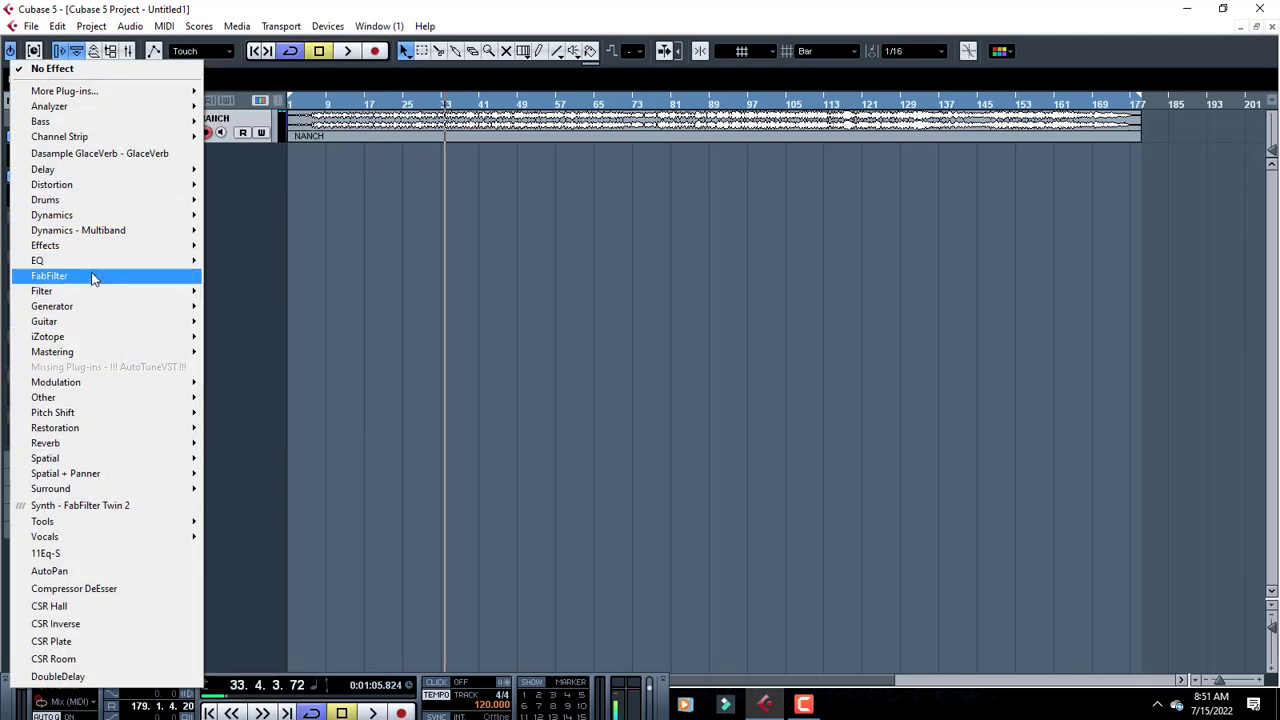
mouse_move(93, 276)
click(312, 348)
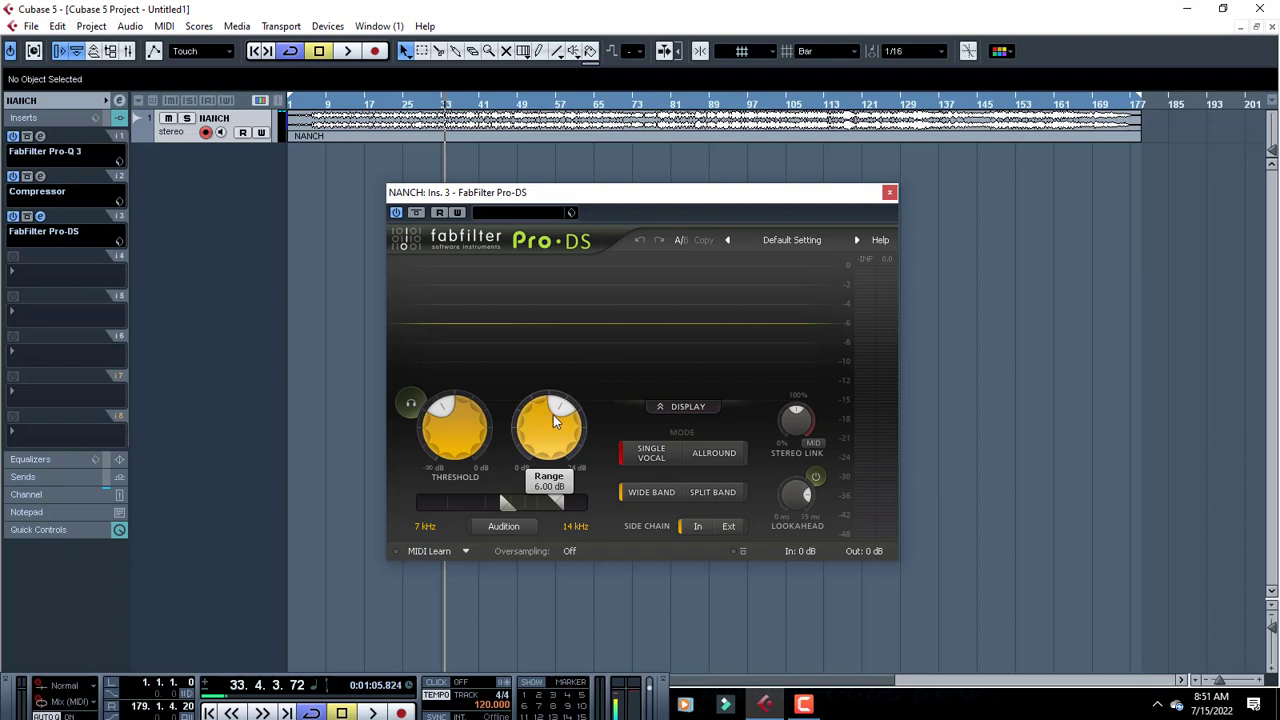
key(space)
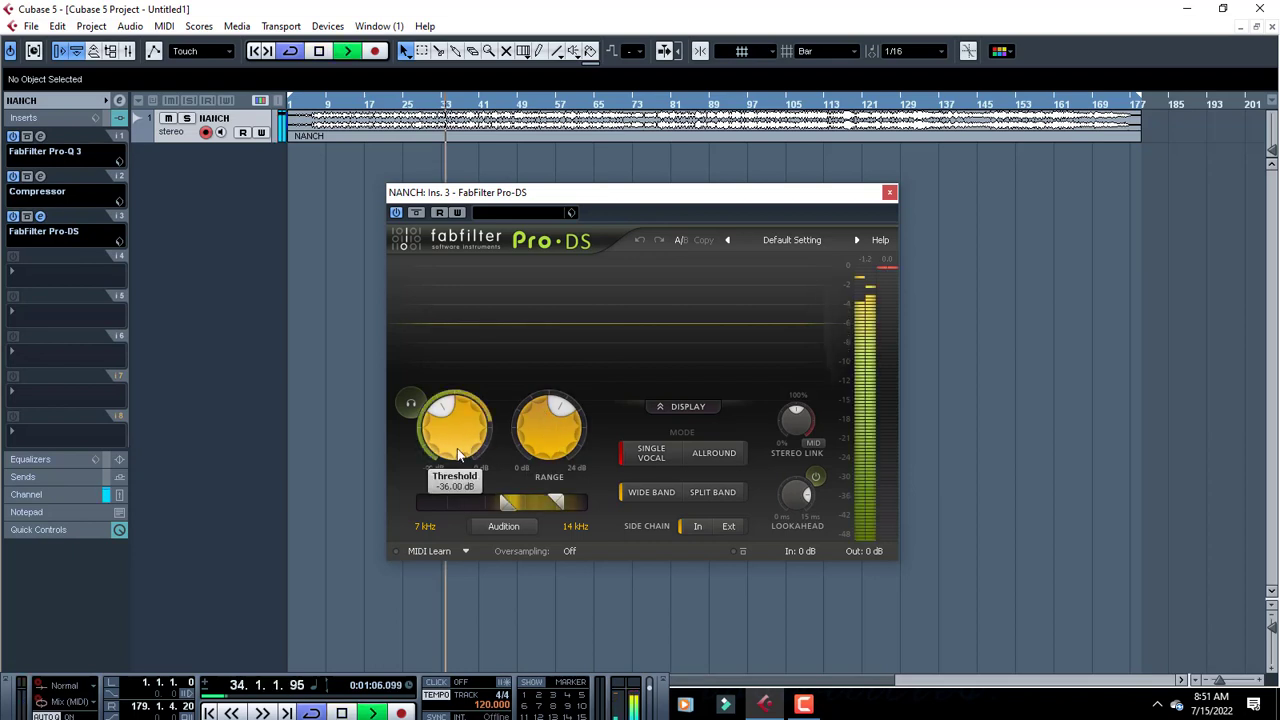
key(space)
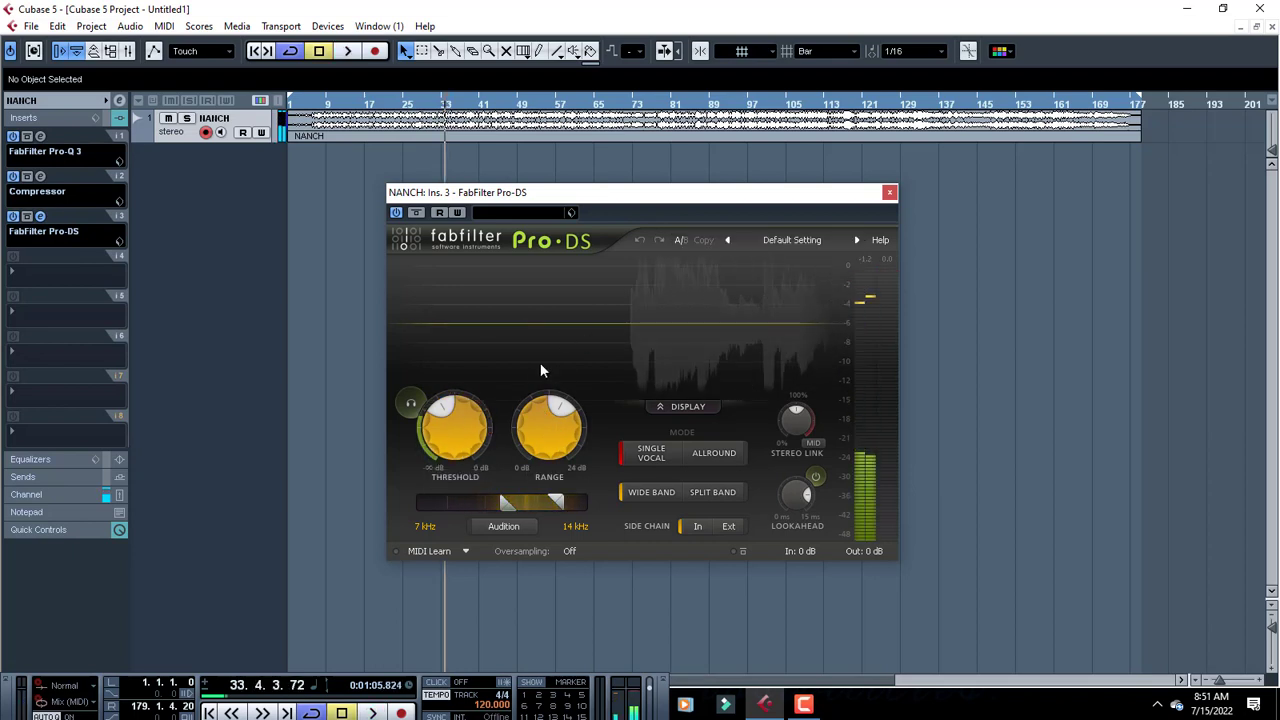
key(space)
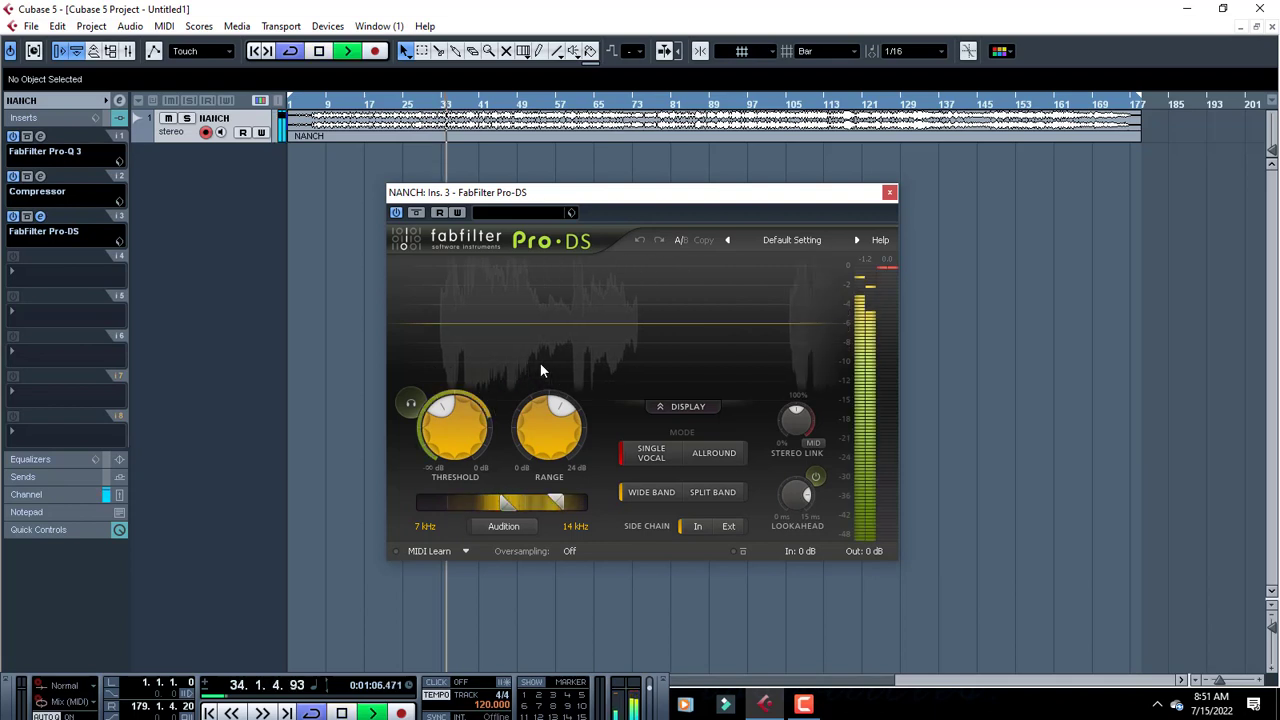
key(space)
Raise the de-esser's threshold to -19.69 dB and play the track to check the detection level.
drag(466, 438, 463, 443)
scroll(463, 446, up, 5)
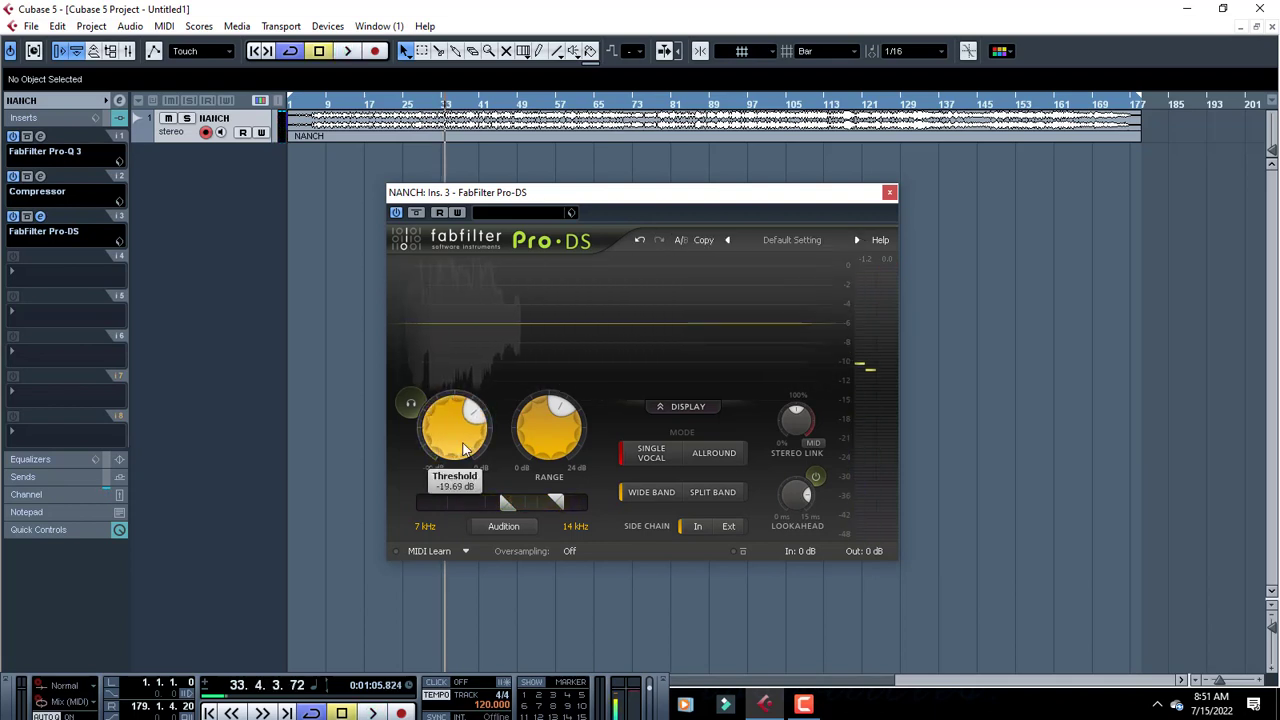
key(space)
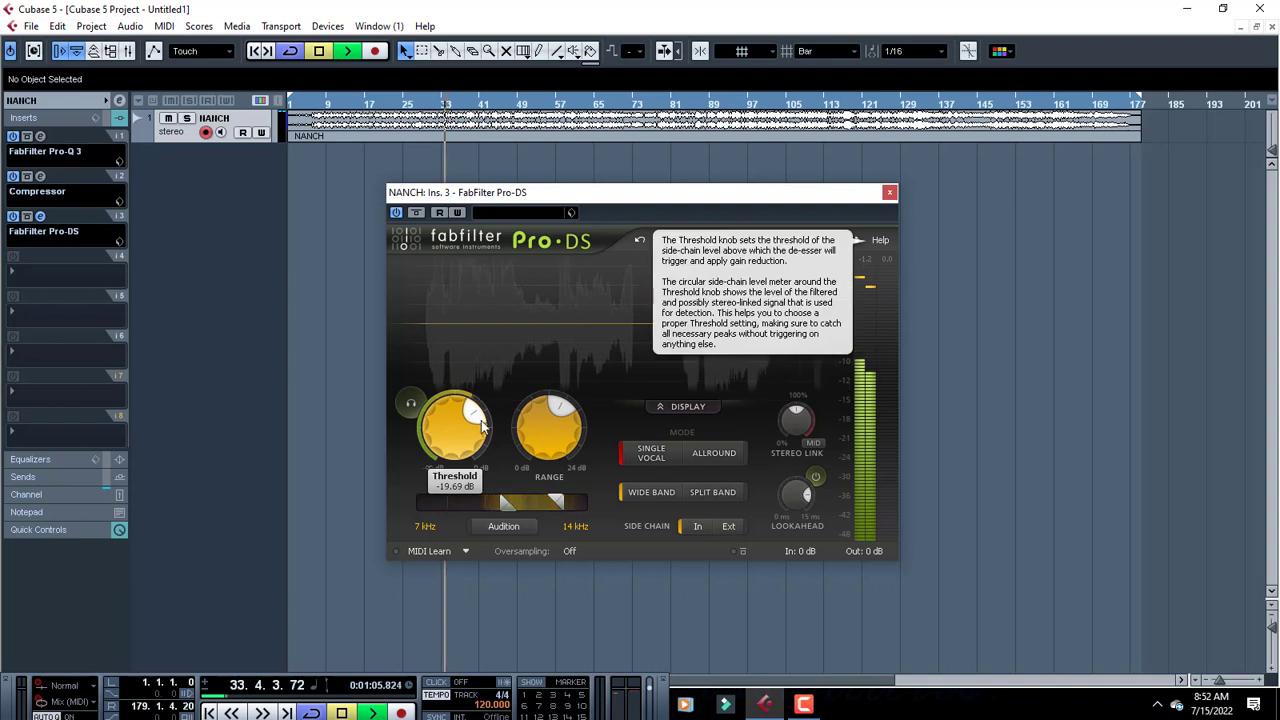
key(space)
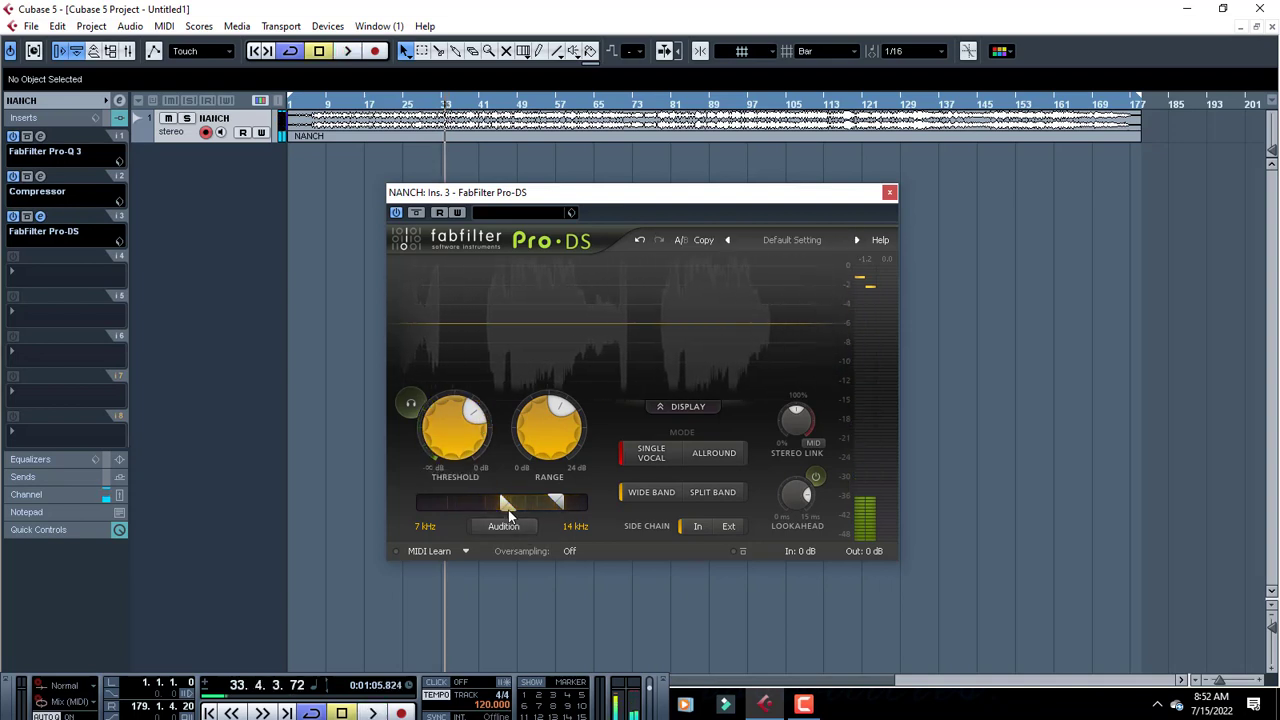
Lower the de-esser's lower side-chain frequency limit to 5.643 kHz, play the track, and reduce it further to 4.829 kHz.
drag(507, 503, 492, 503)
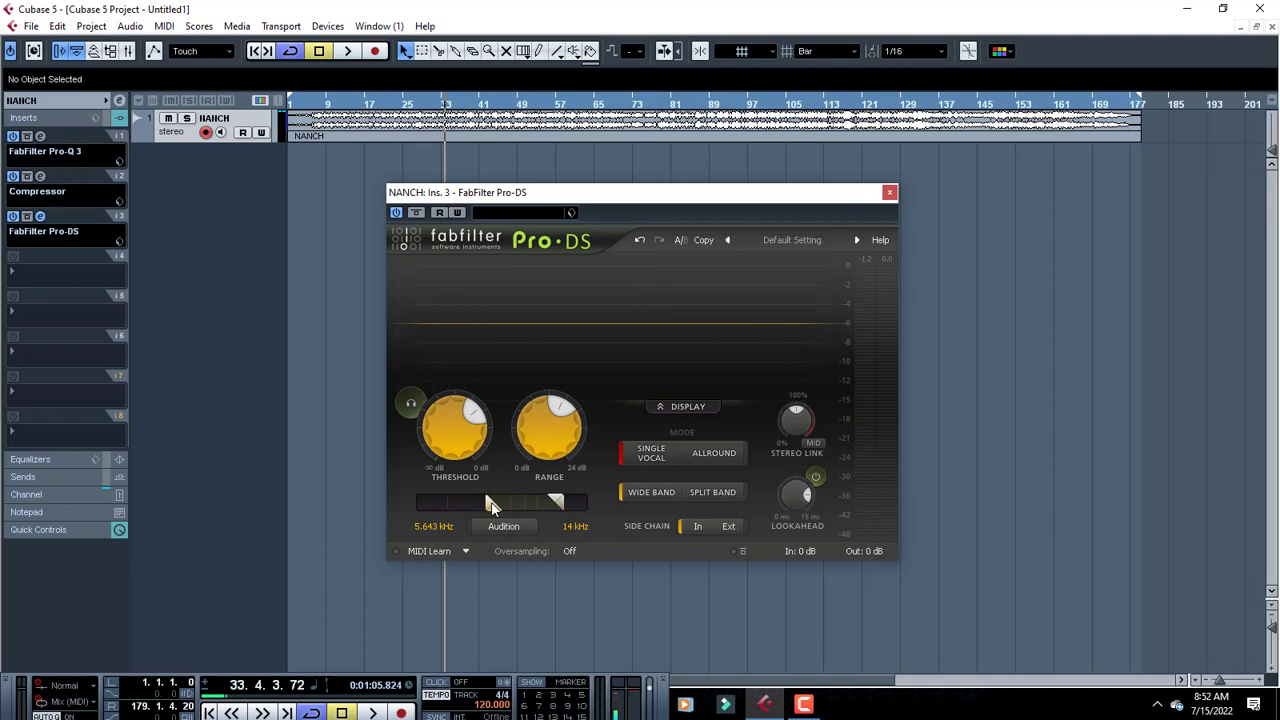
key(space)
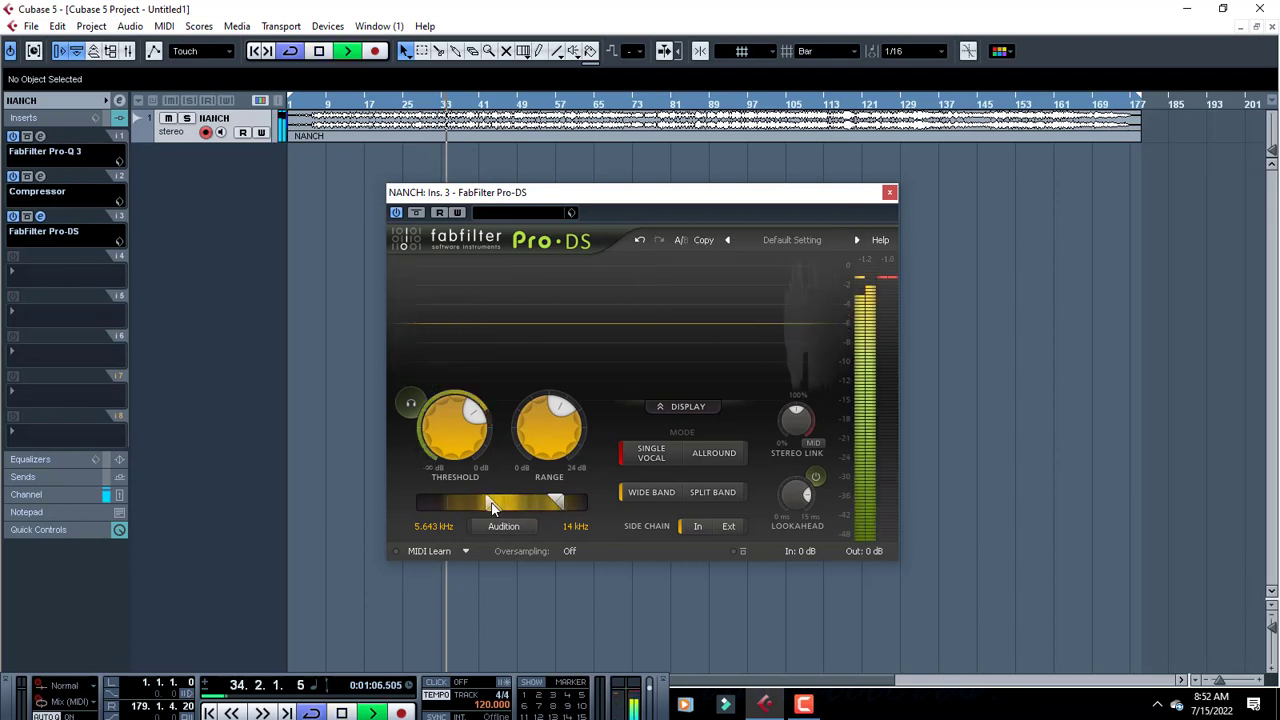
drag(491, 509, 479, 507)
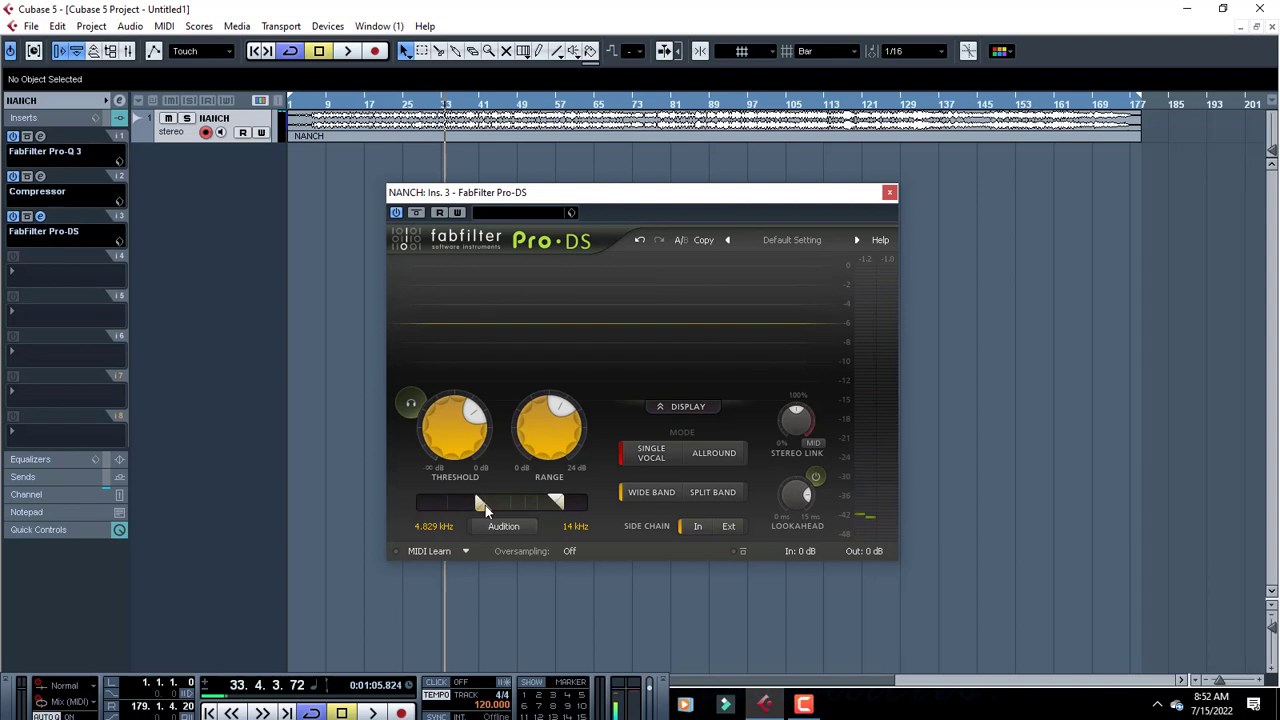
Play the track through the de-esser while sweeping its threshold down to -INF dB and up to 0.00 dB.
key(space)
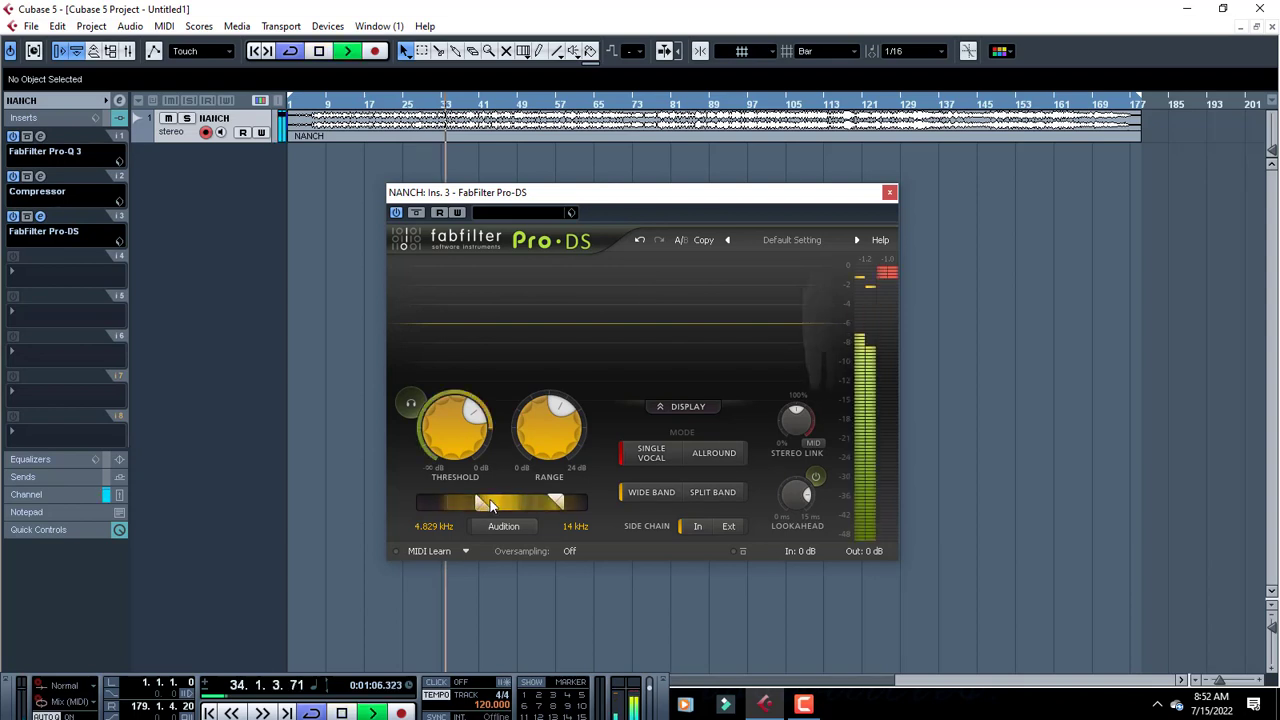
key(space)
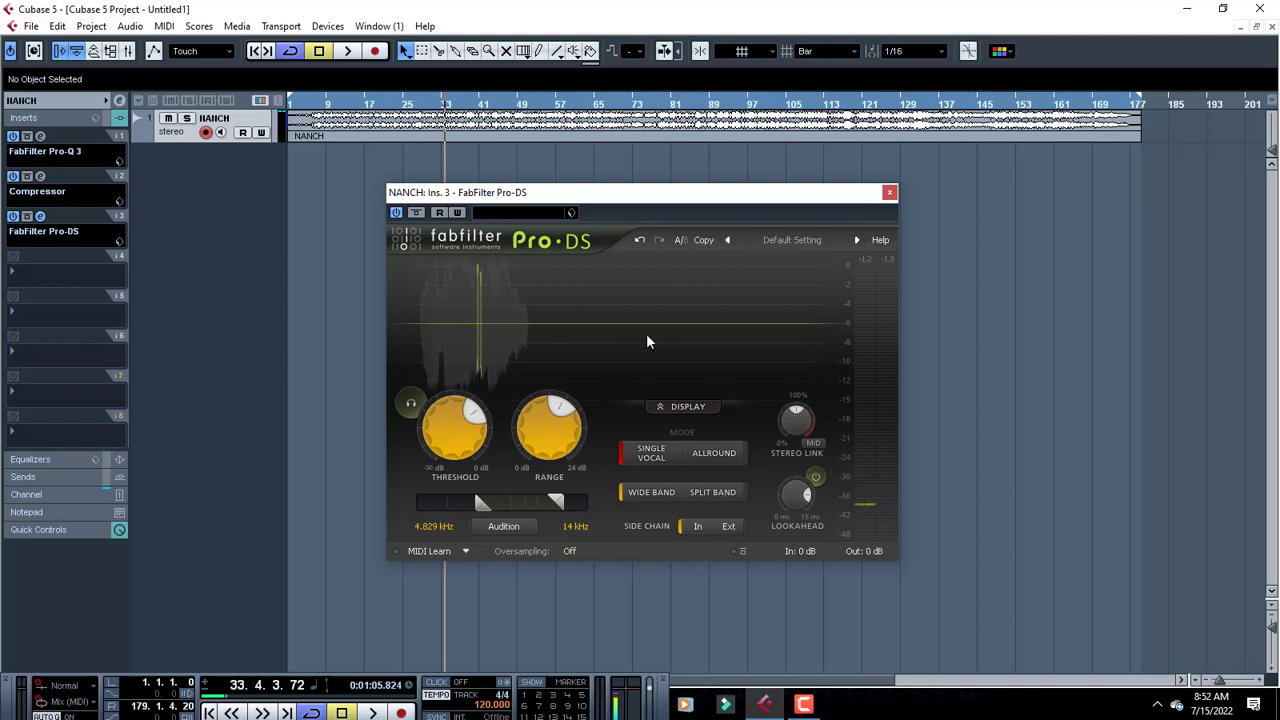
key(space)
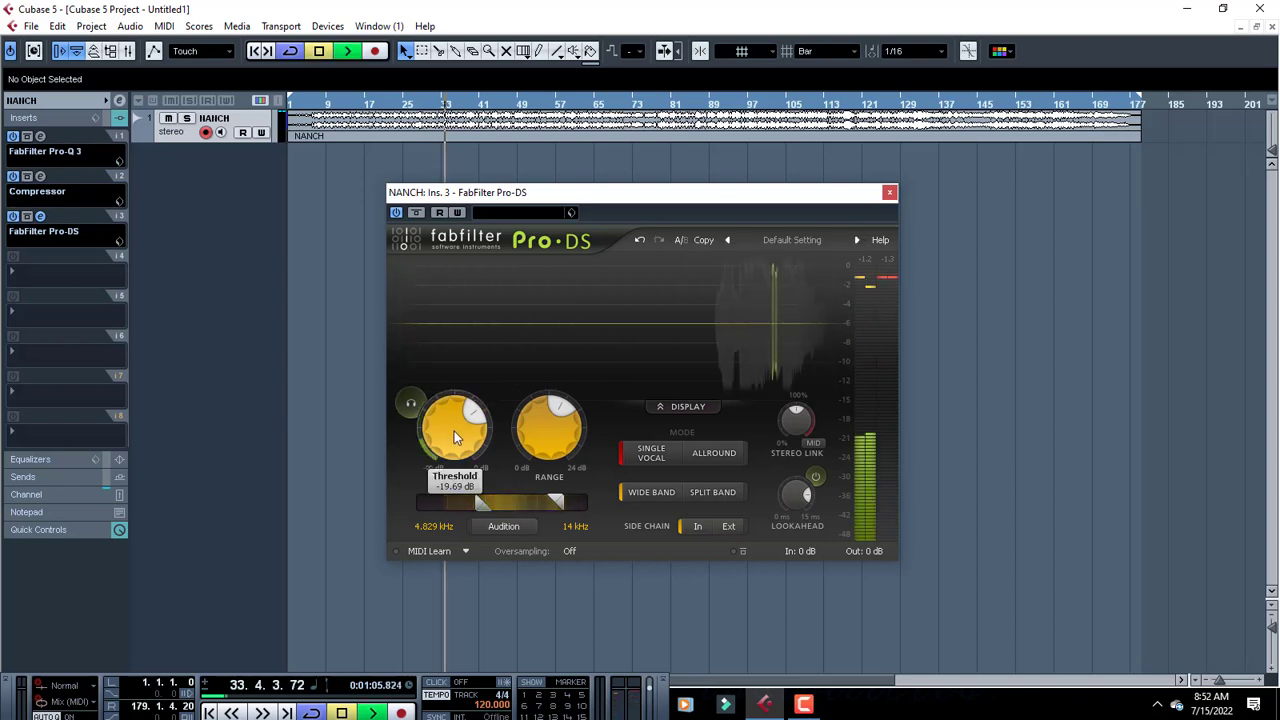
mouse_move(454, 431)
scroll(457, 429, down, 5)
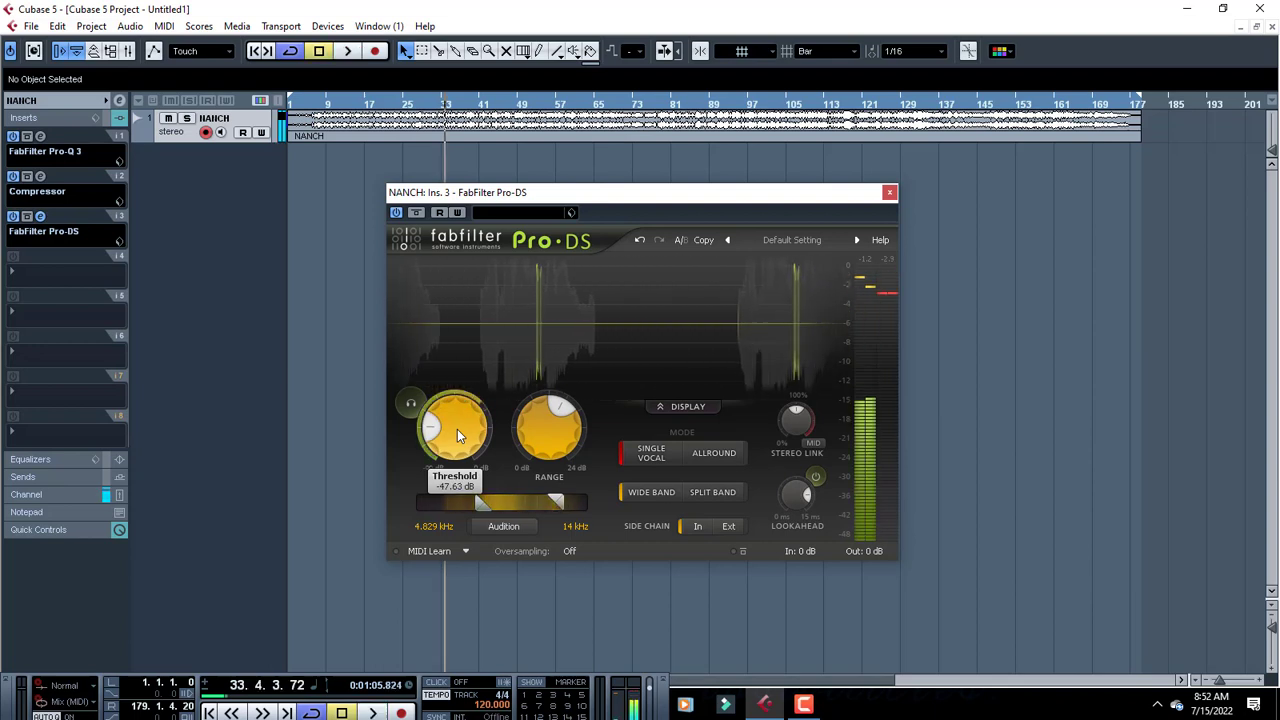
scroll(457, 429, down, 4)
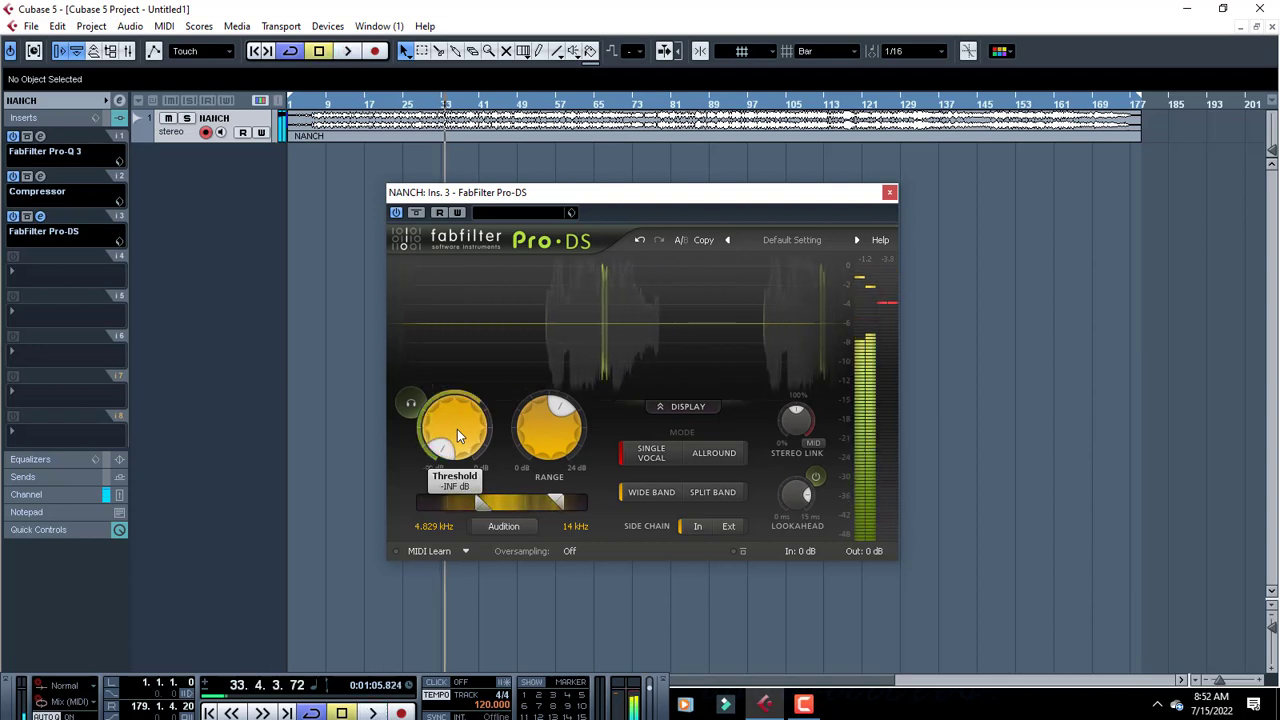
scroll(457, 429, up, 10)
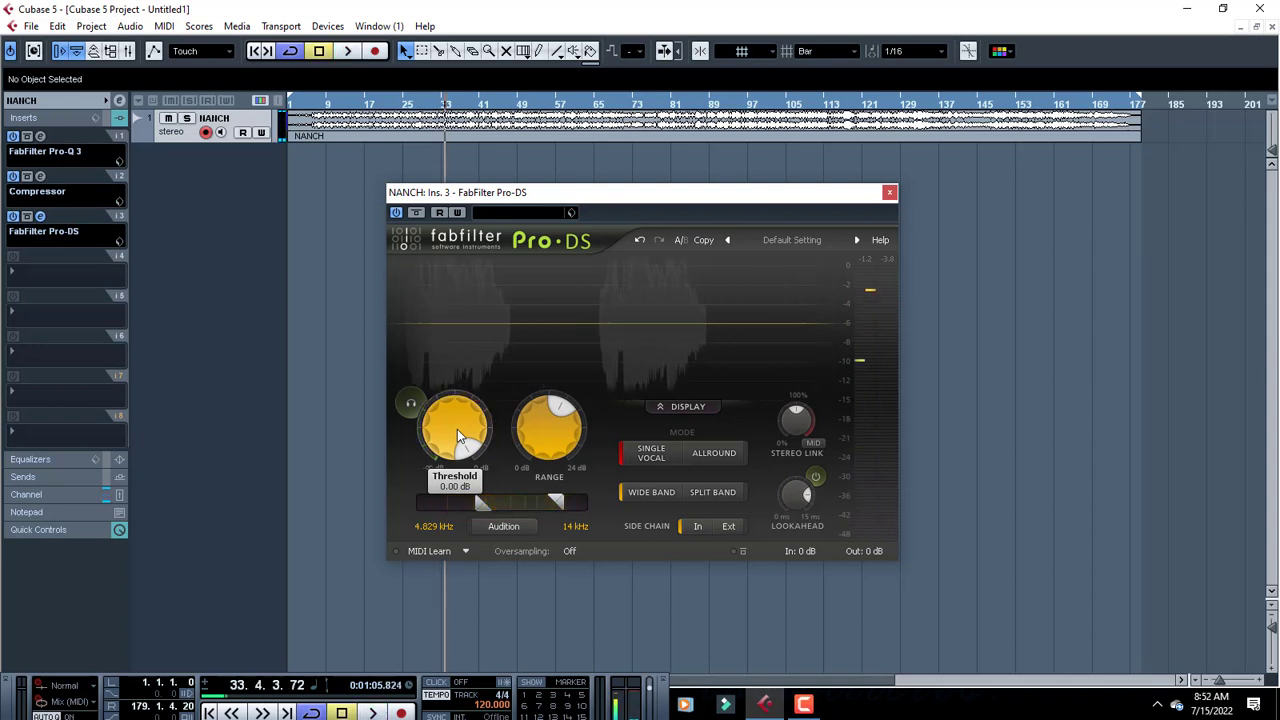
scroll(457, 429, down, 5)
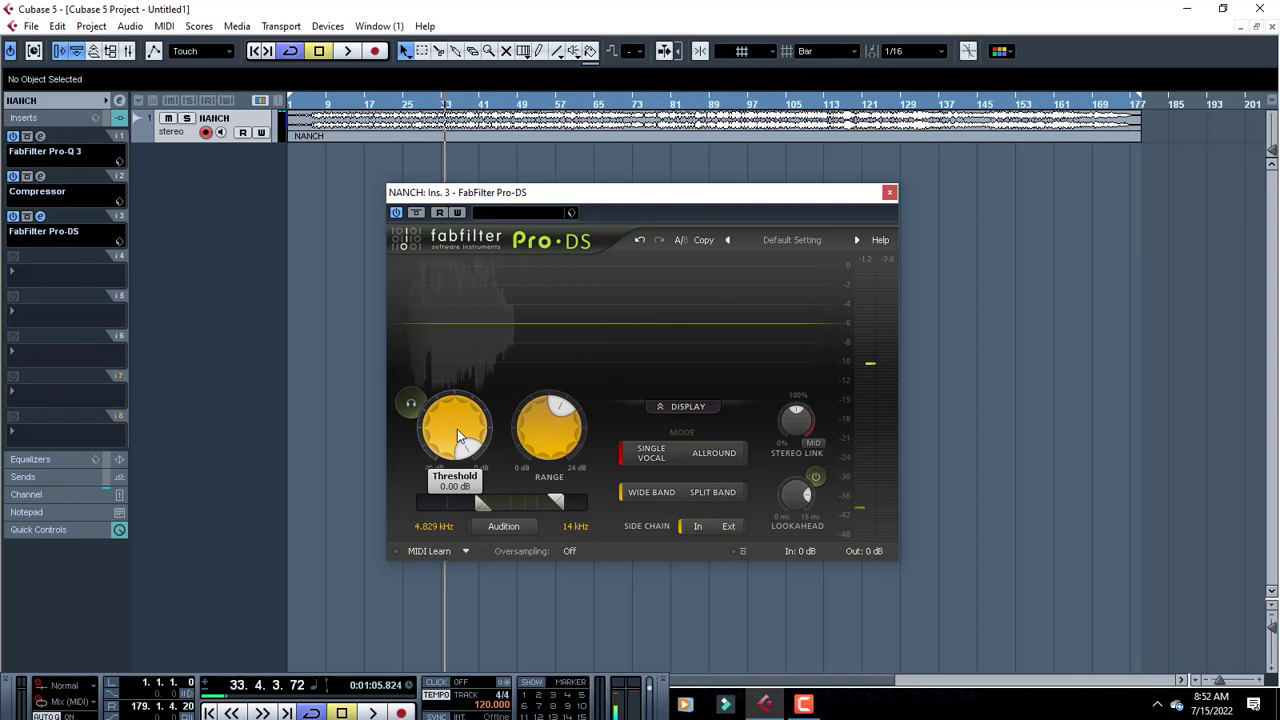
Lower the de-esser's threshold to -28.94 dB, play the track, and raise the threshold to -22.17 dB.
scroll(457, 429, down, 12)
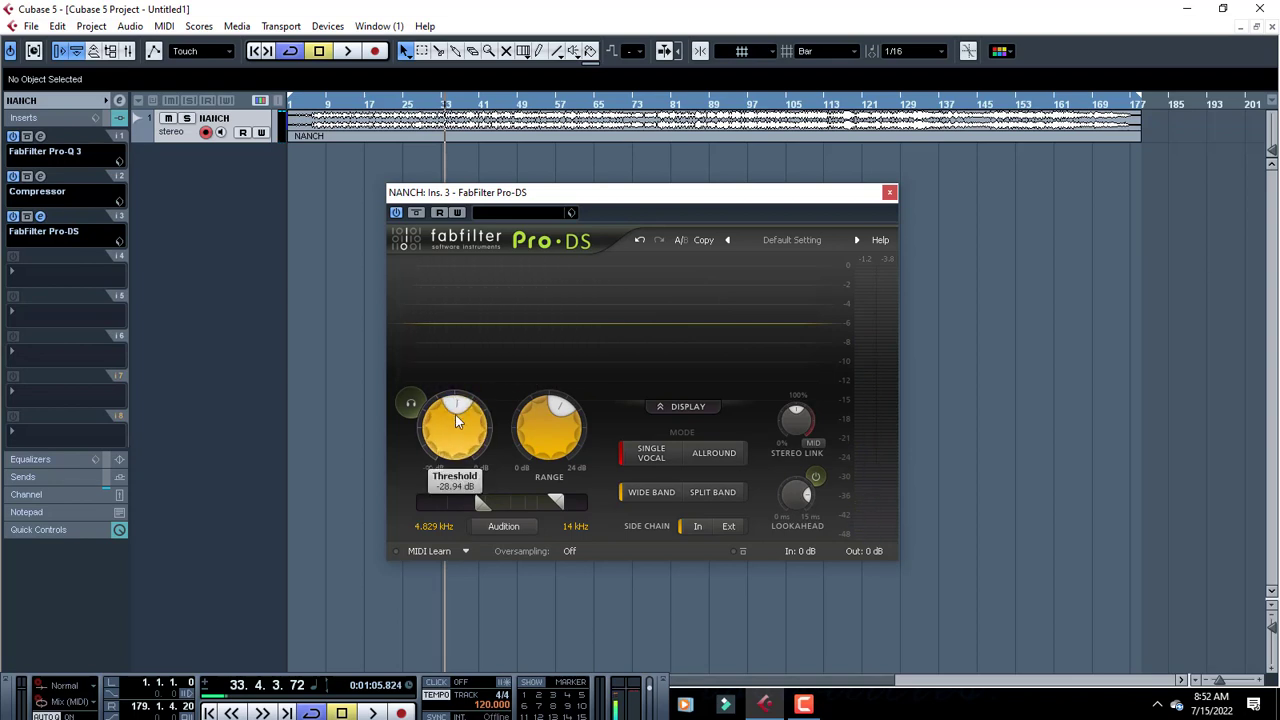
key(space)
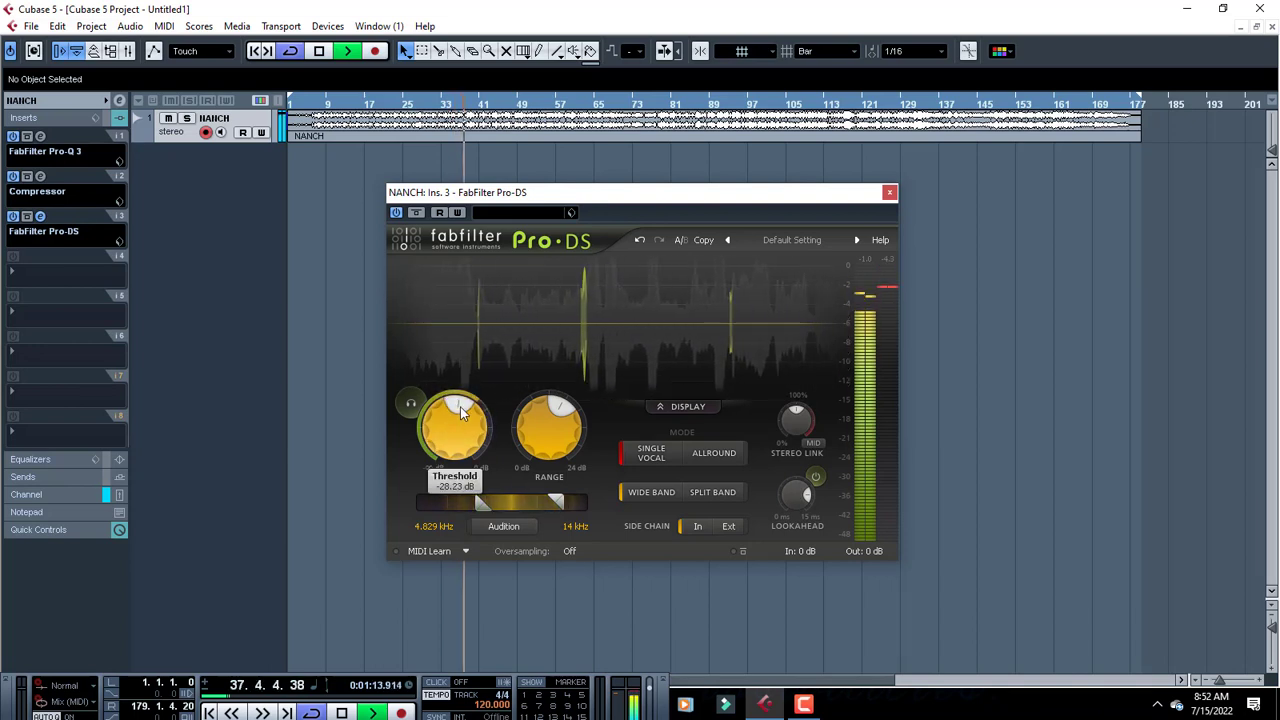
mouse_move(460, 410)
mouse_down()
mouse_move(470, 394)
mouse_move(455, 425)
mouse_up()
key(space)
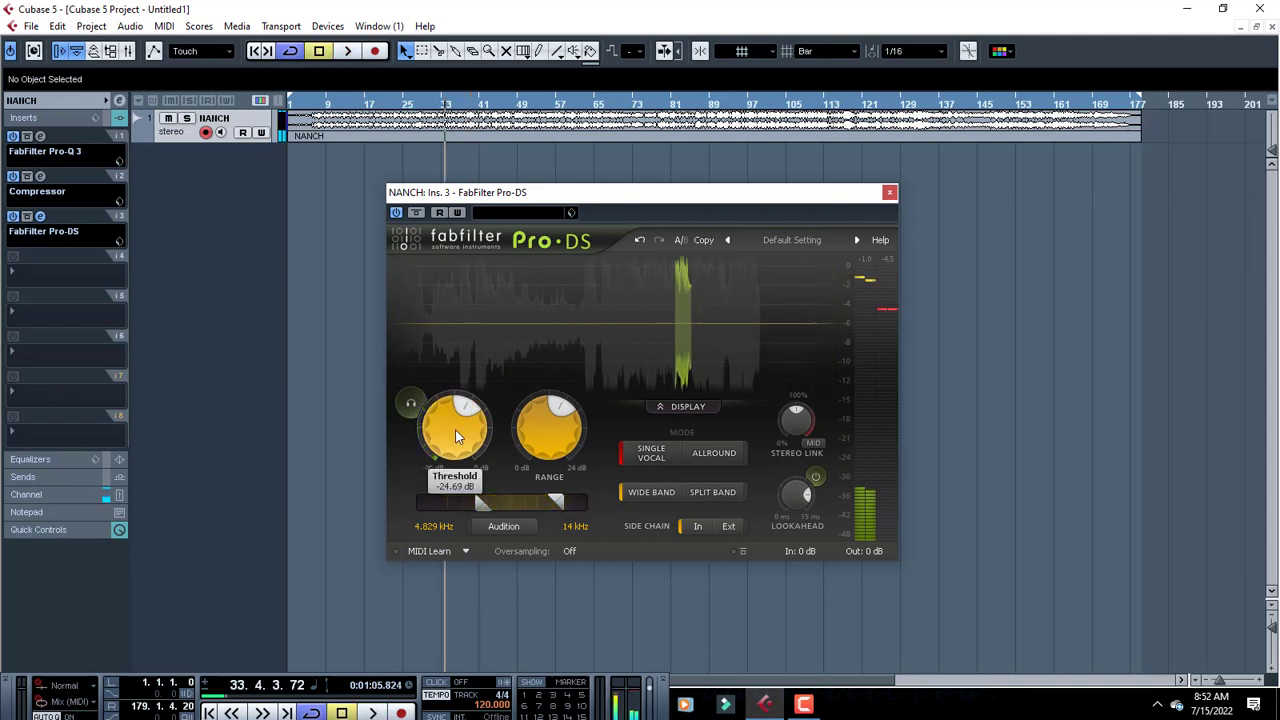
drag(455, 435, 460, 427)
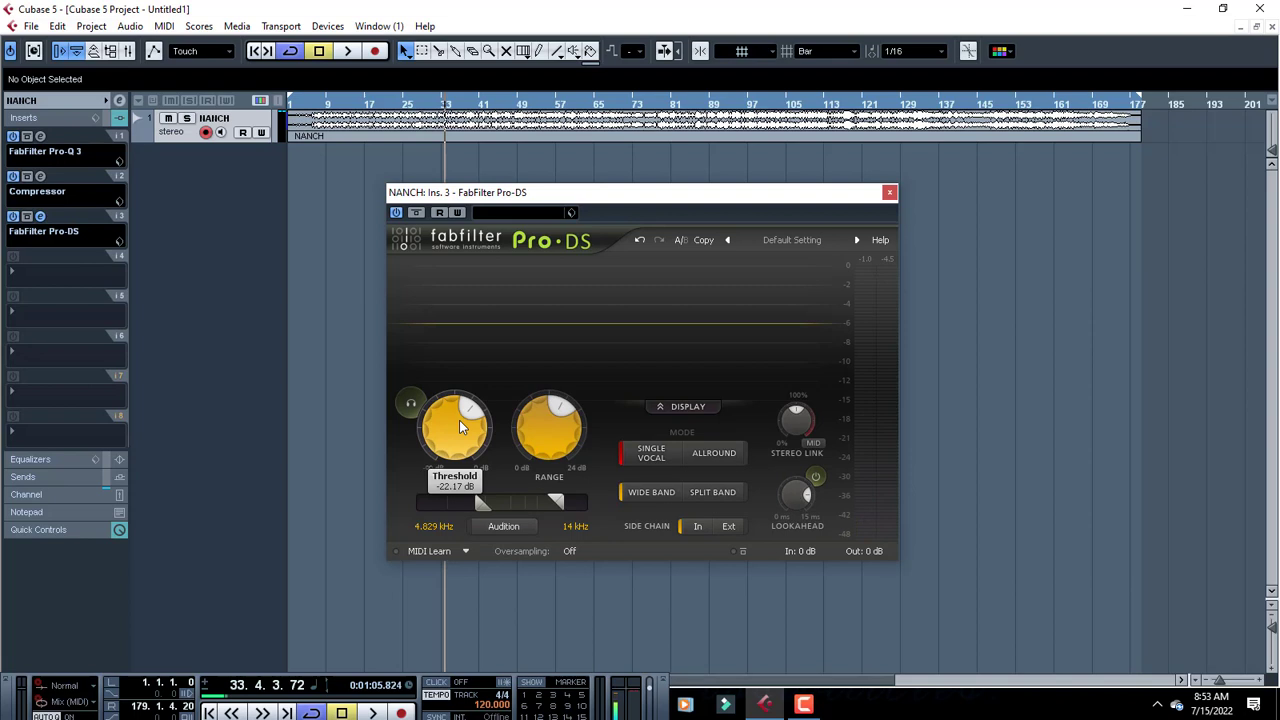
Play the track, set the de-esser's threshold to -18.45 dB, check it in playback, and close the plug-in window.
key(space)
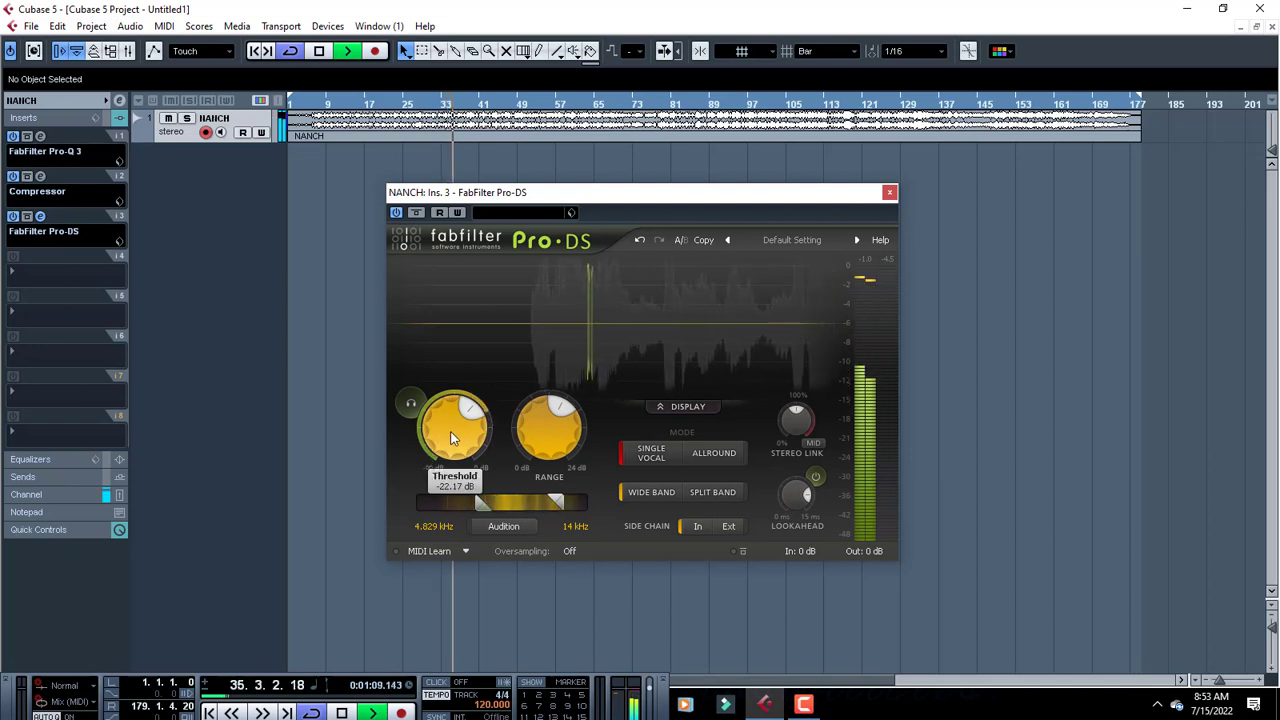
key(space)
drag(454, 442, 464, 415)
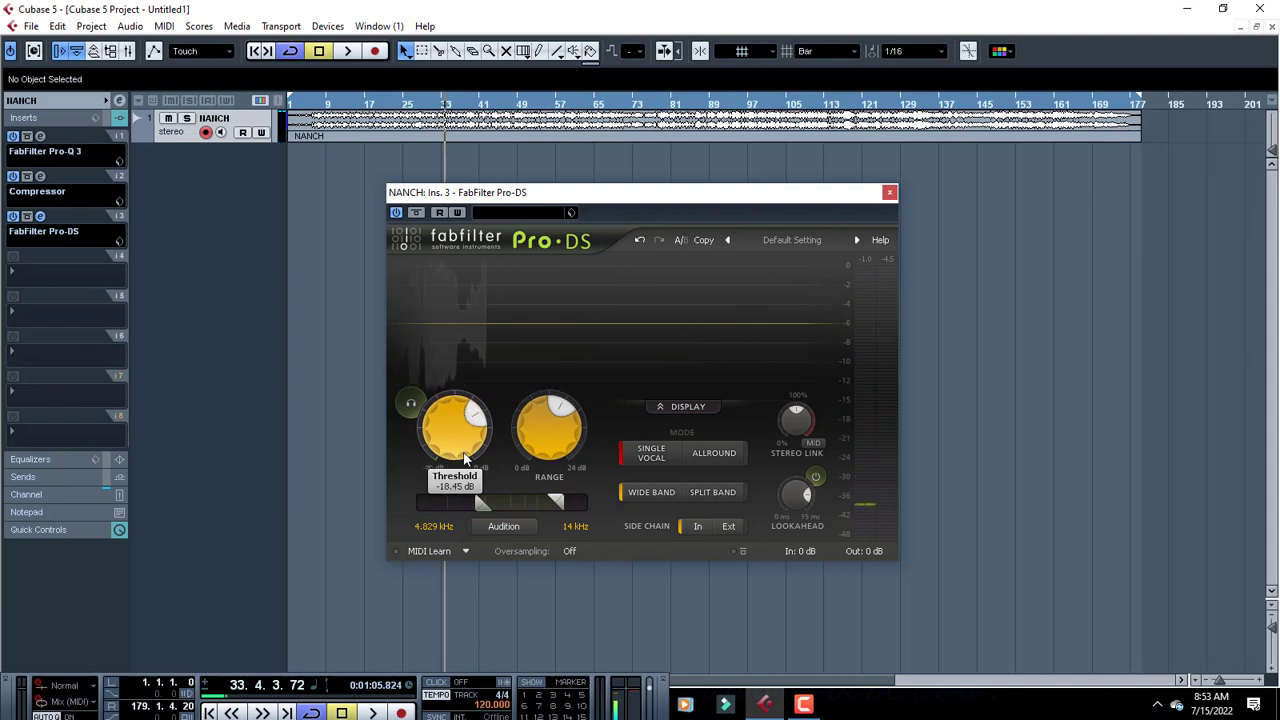
key(space)
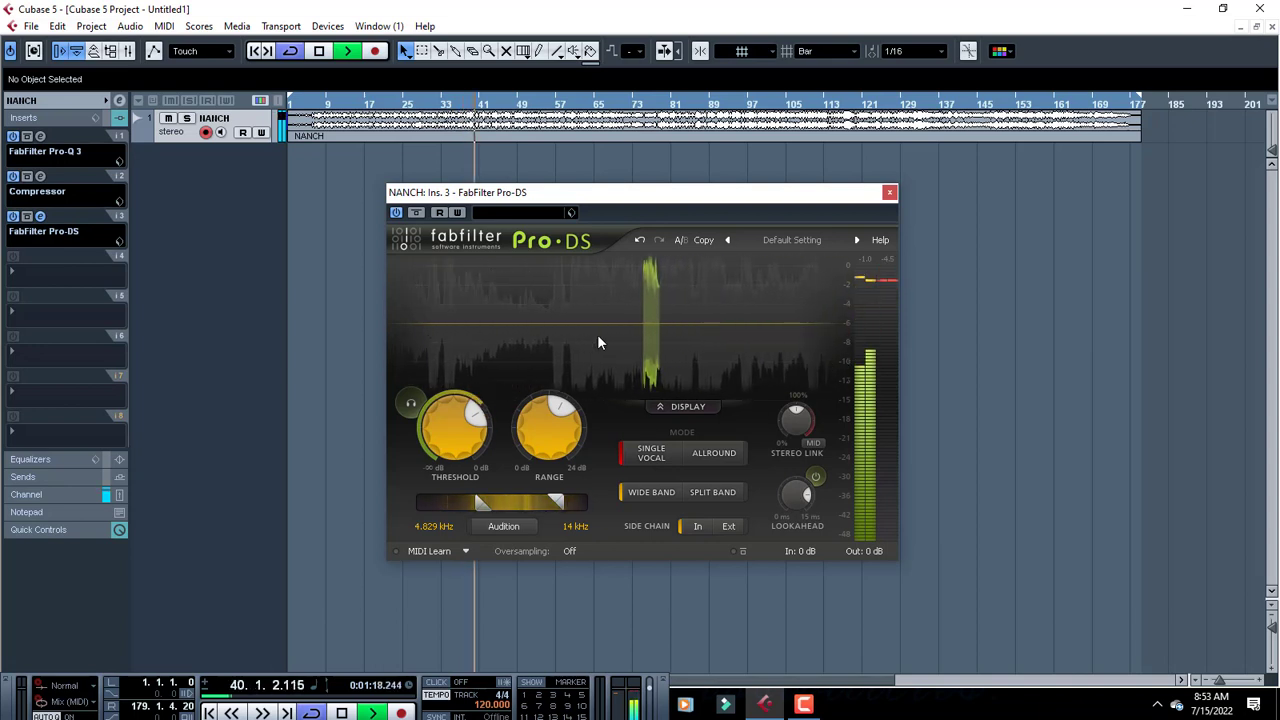
key(space)
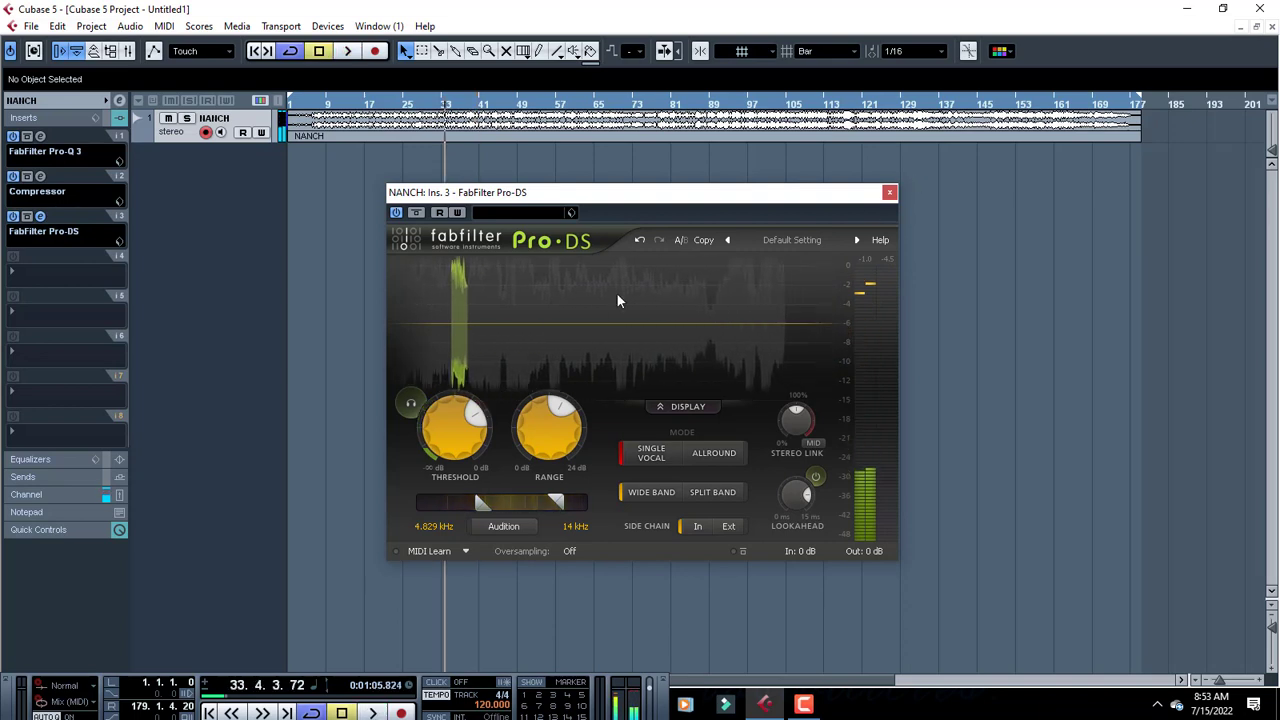
click(889, 192)
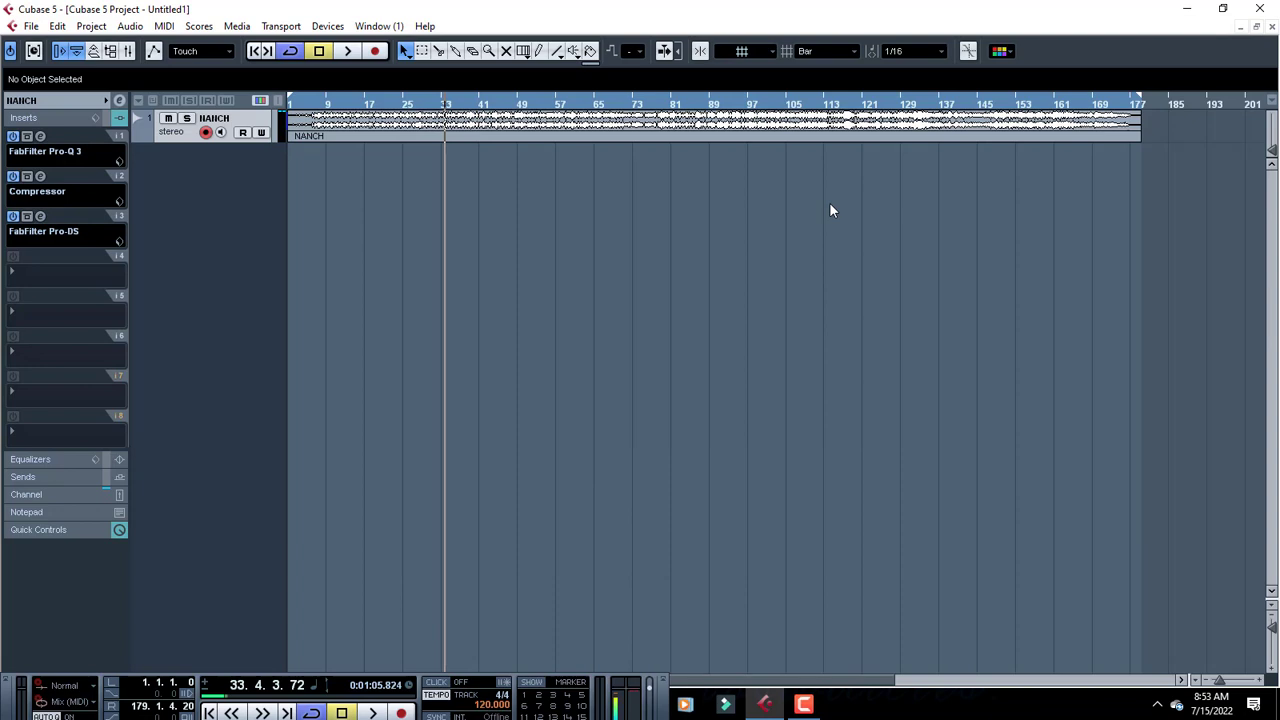
Reopen the de-esser, sweep its range during playback, set it to 2.41 dB, play the track, and close the window.
click(40, 217)
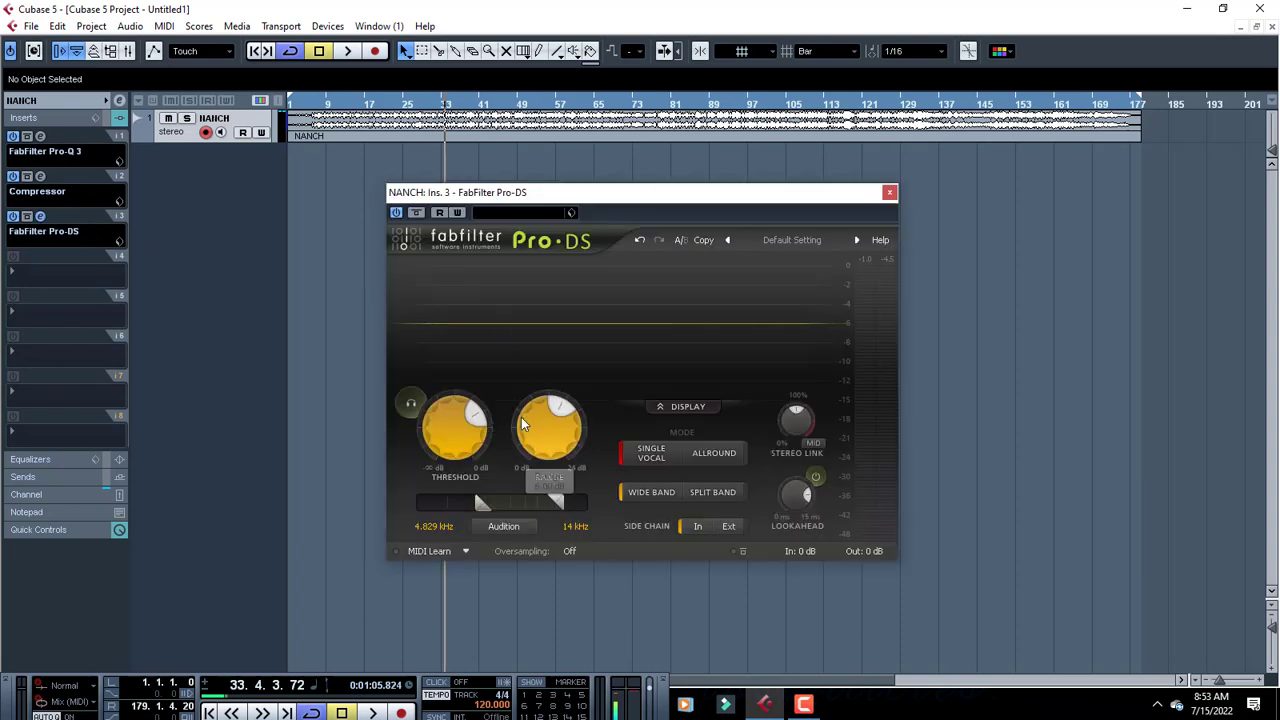
key(space)
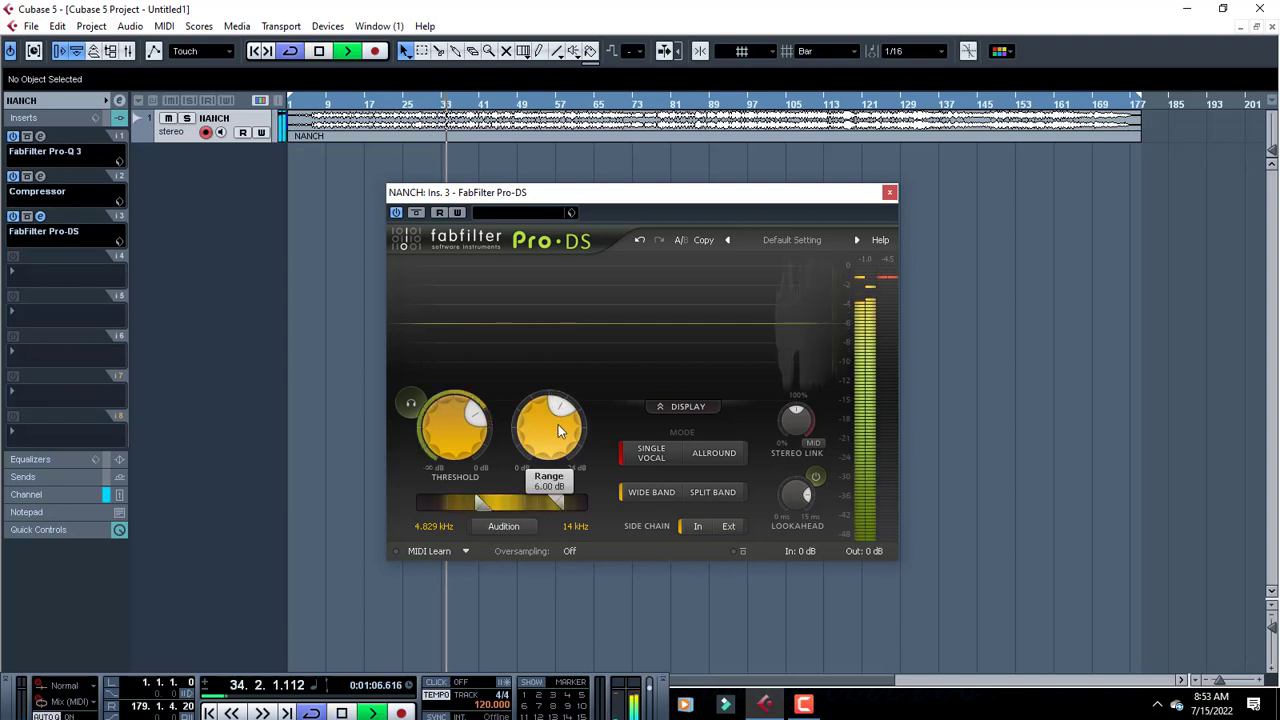
drag(558, 424, 565, 374)
drag(549, 446, 527, 564)
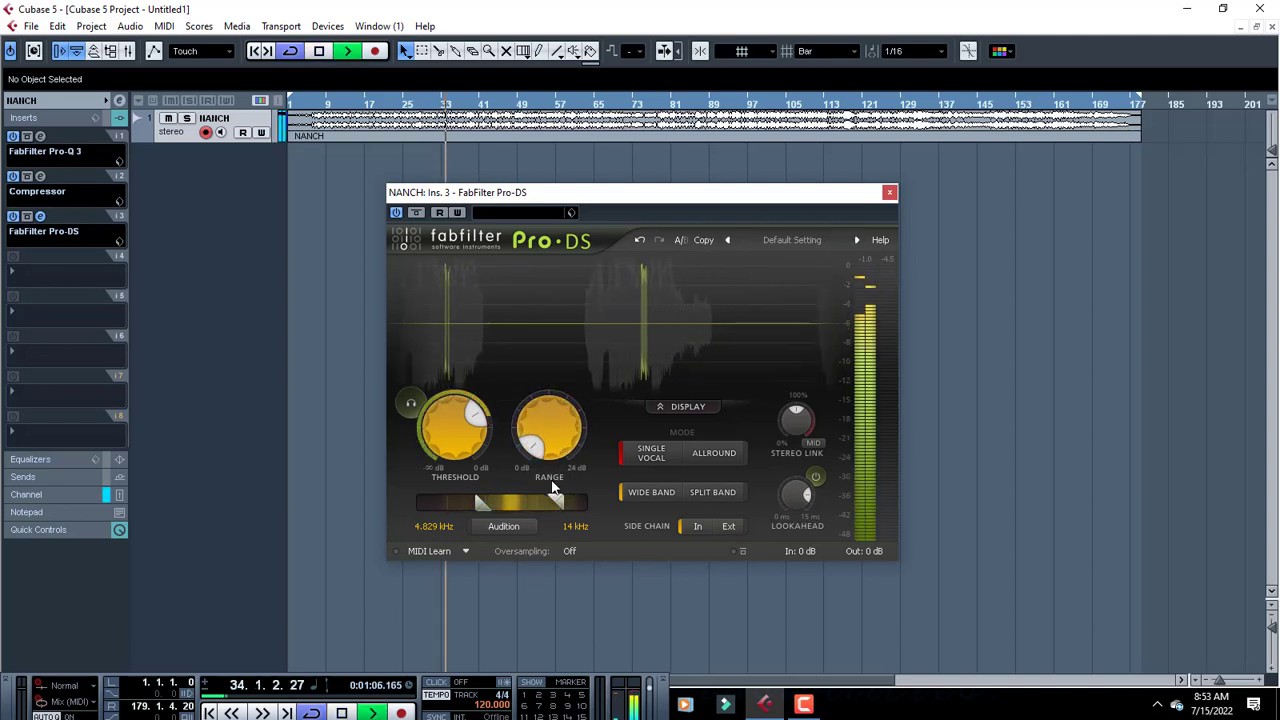
key(space)
drag(564, 405, 562, 361)
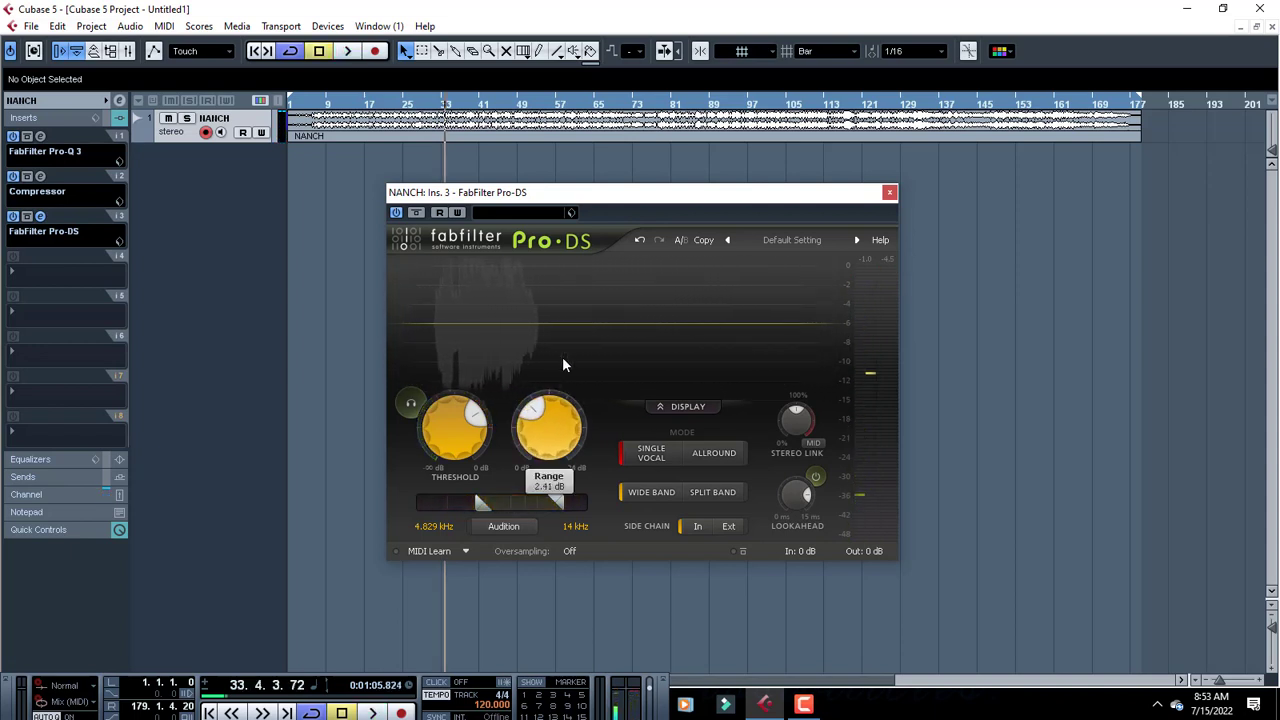
key(space)
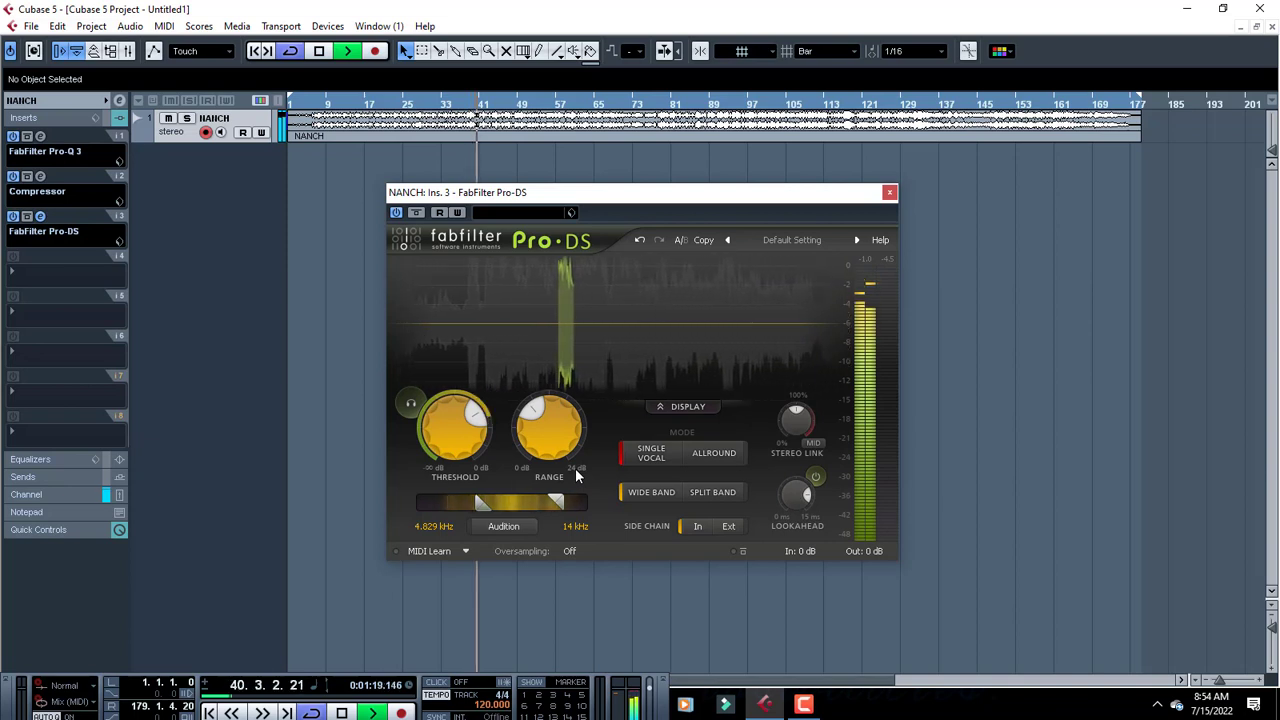
key(space)
click(888, 194)
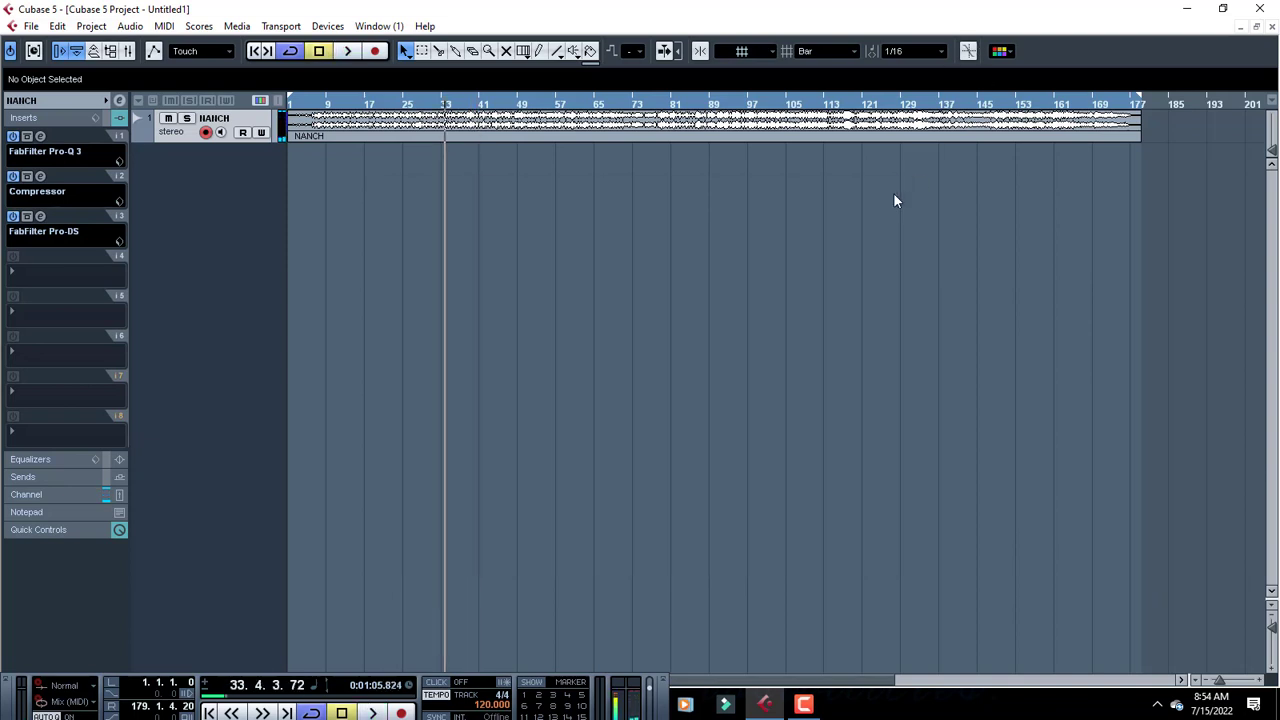
Load FabFilter Pro-L 2 into the NANCH track's eighth insert slot and play the track briefly through it.
click(40, 136)
click(40, 136)
click(69, 437)
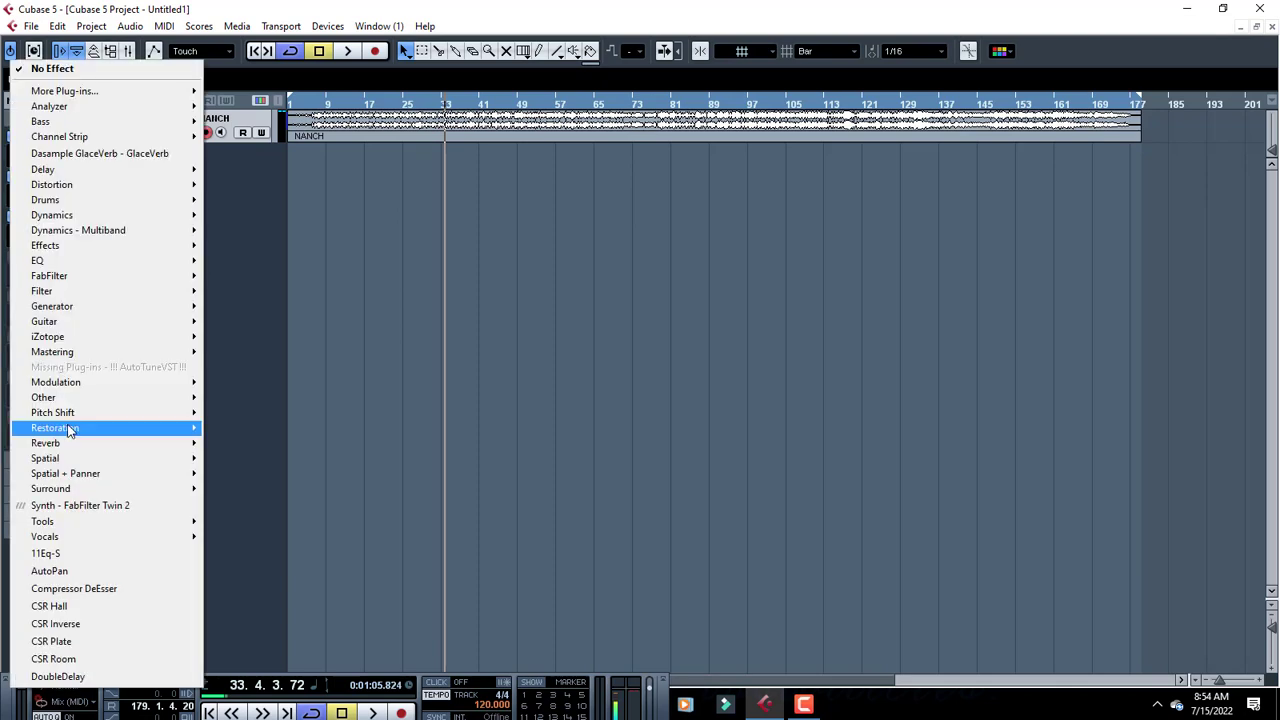
mouse_move(92, 276)
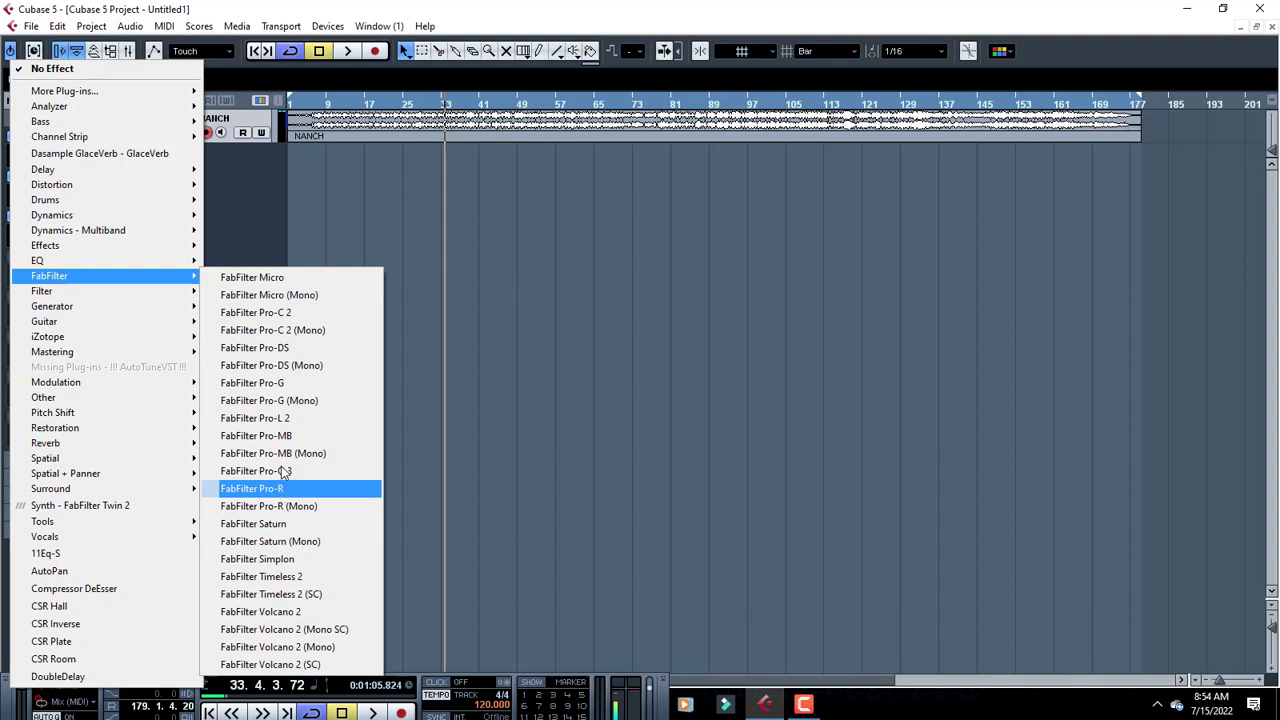
click(284, 421)
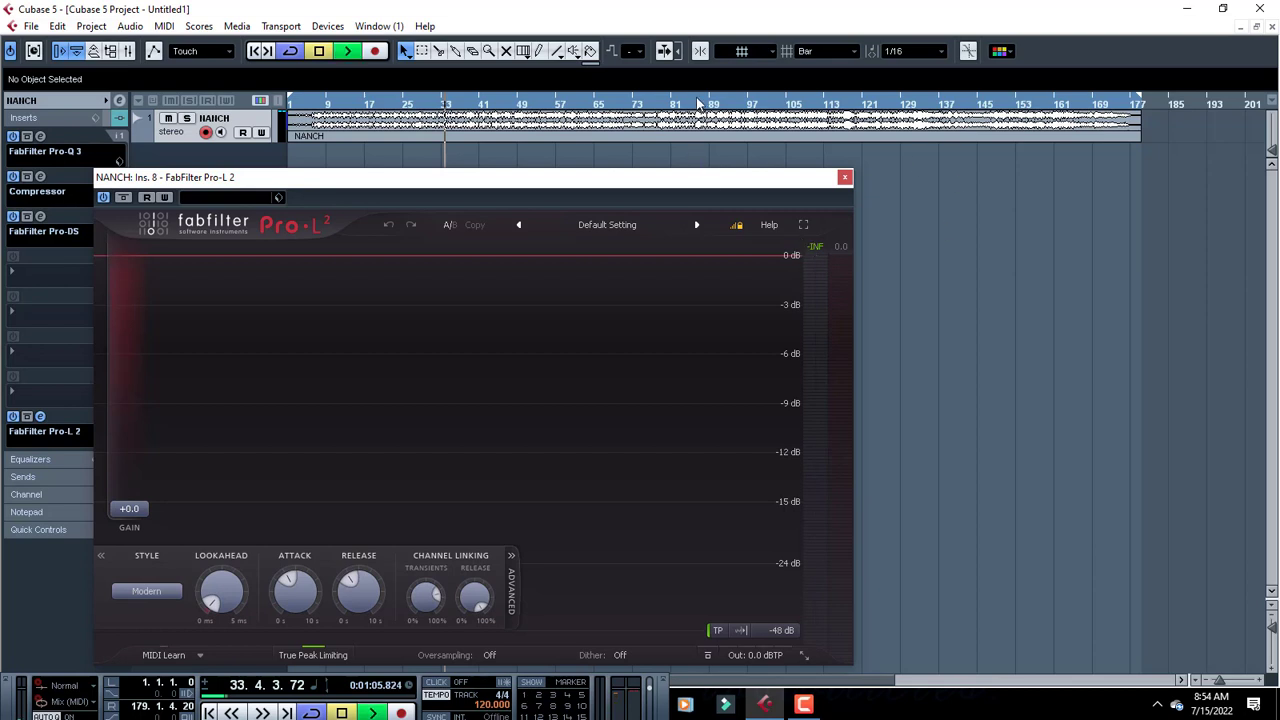
key(space)
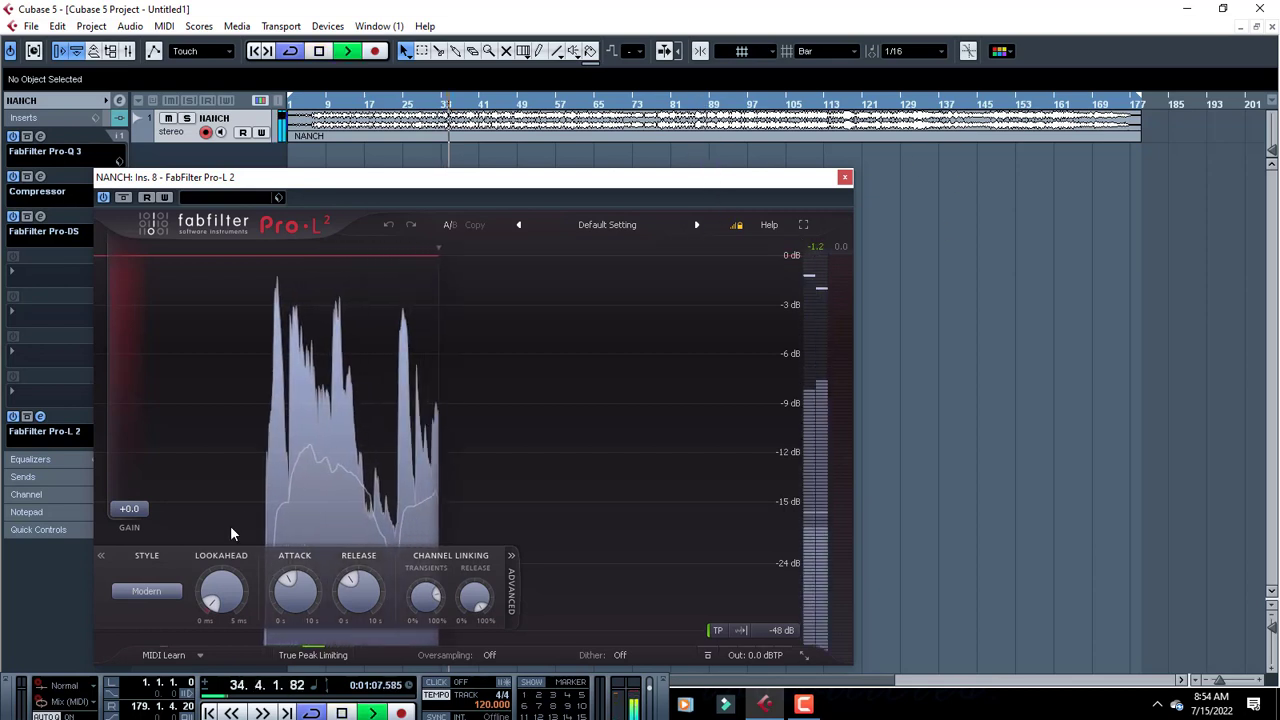
key(space)
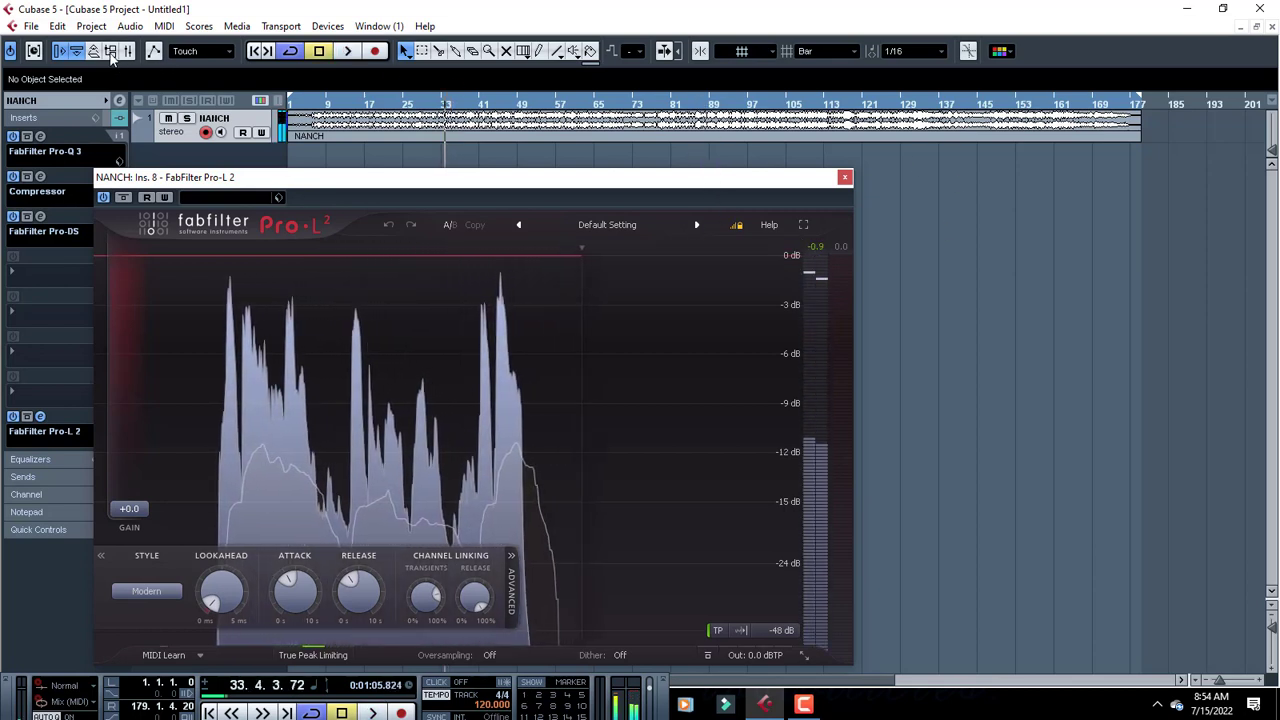
Show the mixer and play the track to check the Stereo Out level.
click(128, 53)
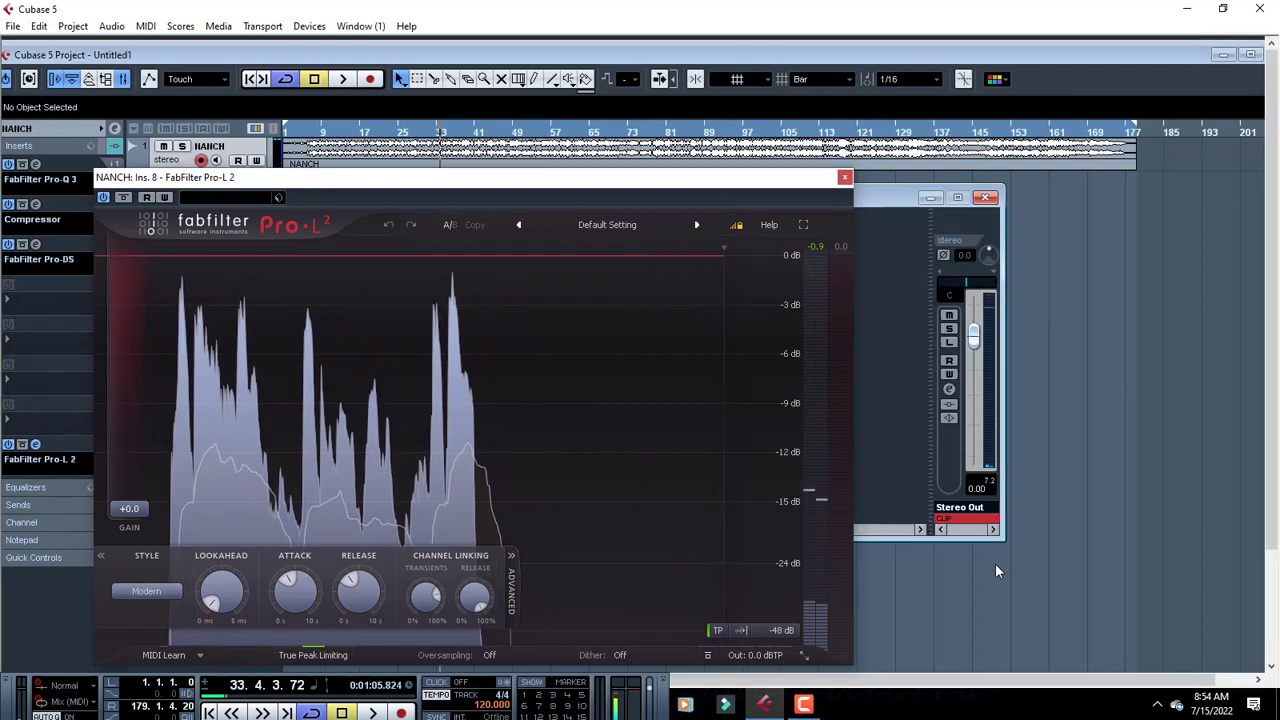
key(space)
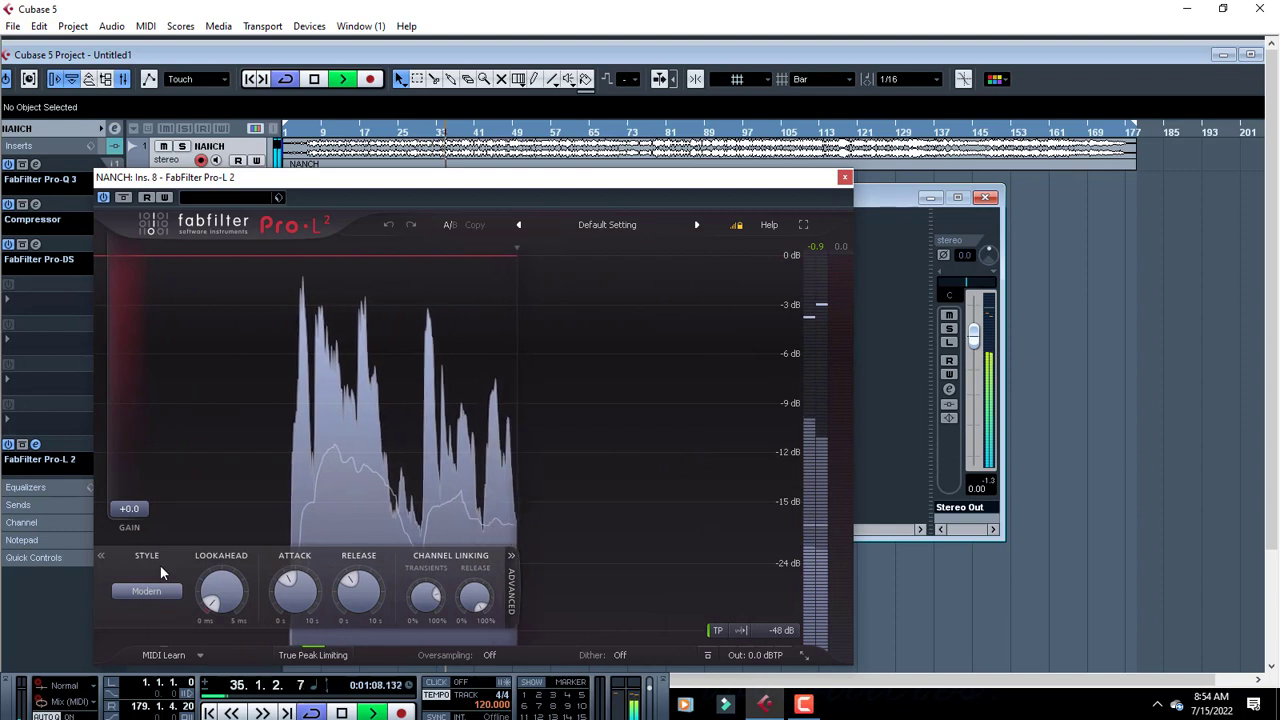
key(space)
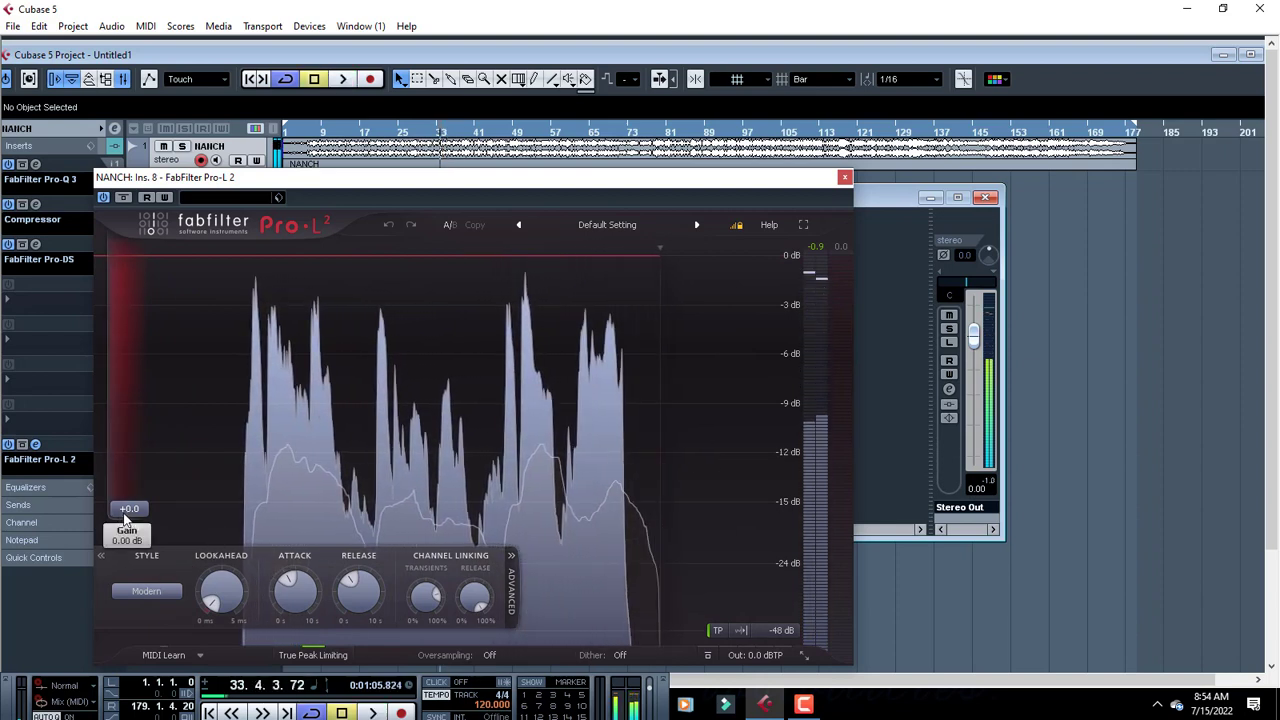
Raise the limiter's gain to +2.27 dB, play the track, and increase the gain further to +4.67 dB.
drag(125, 517, 128, 489)
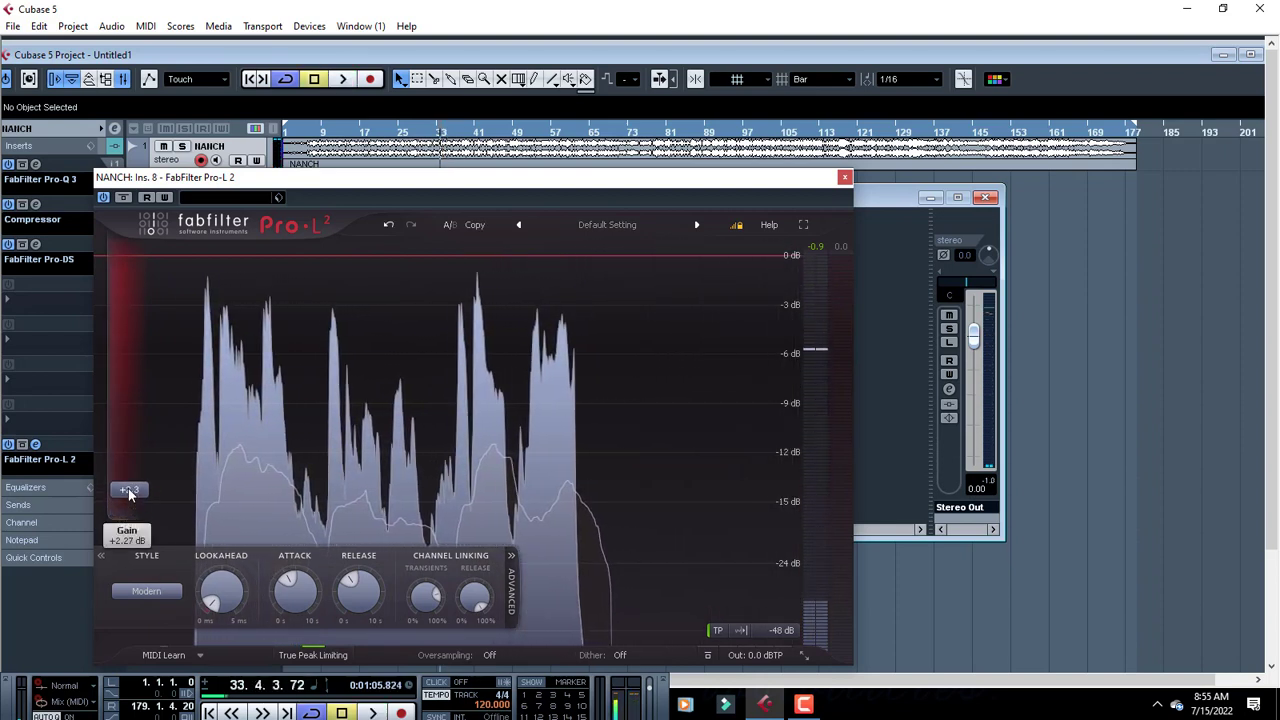
key(space)
drag(128, 489, 132, 453)
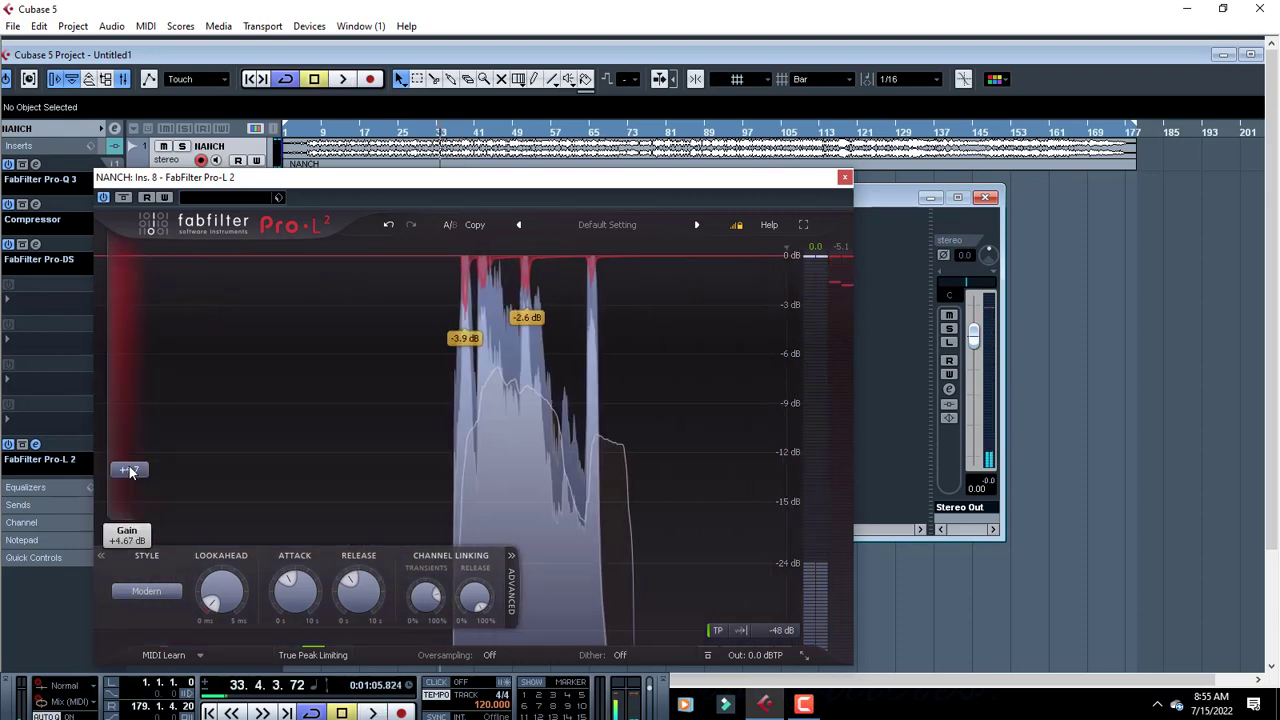
key(space)
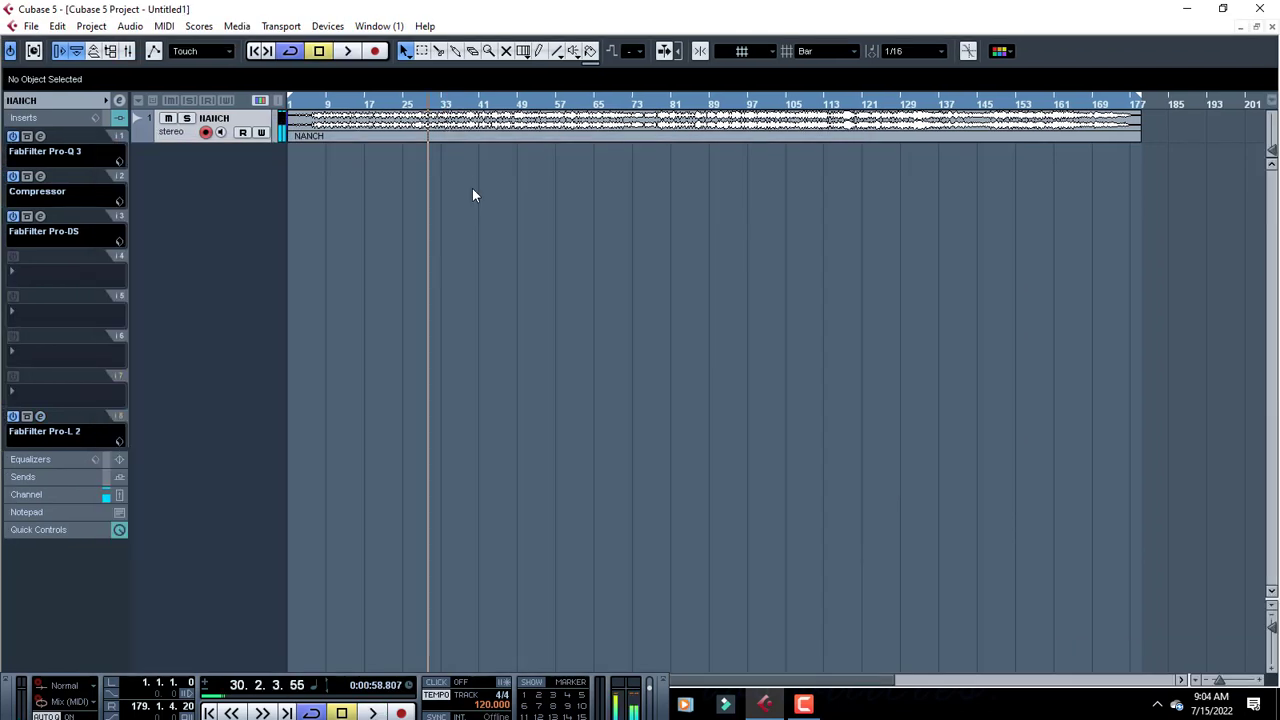
Move the playback position to about bar 37 and play the track through the full insert chain.
click(462, 104)
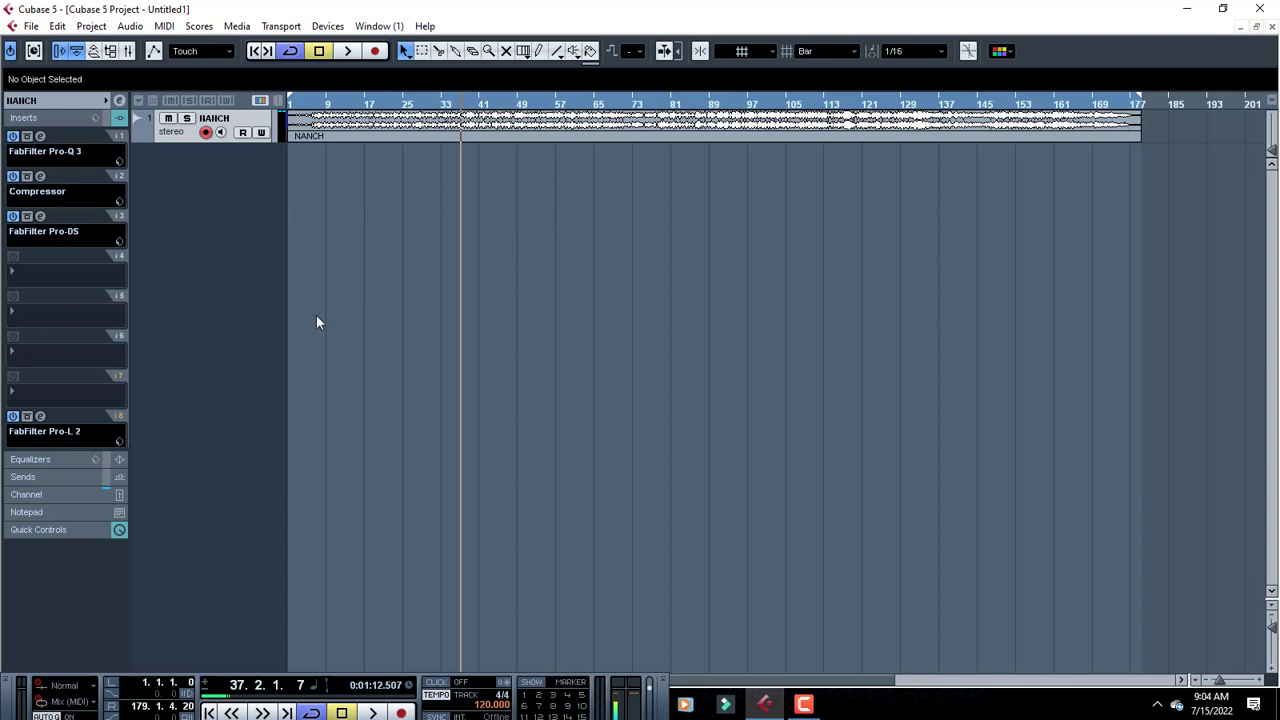
key(space)
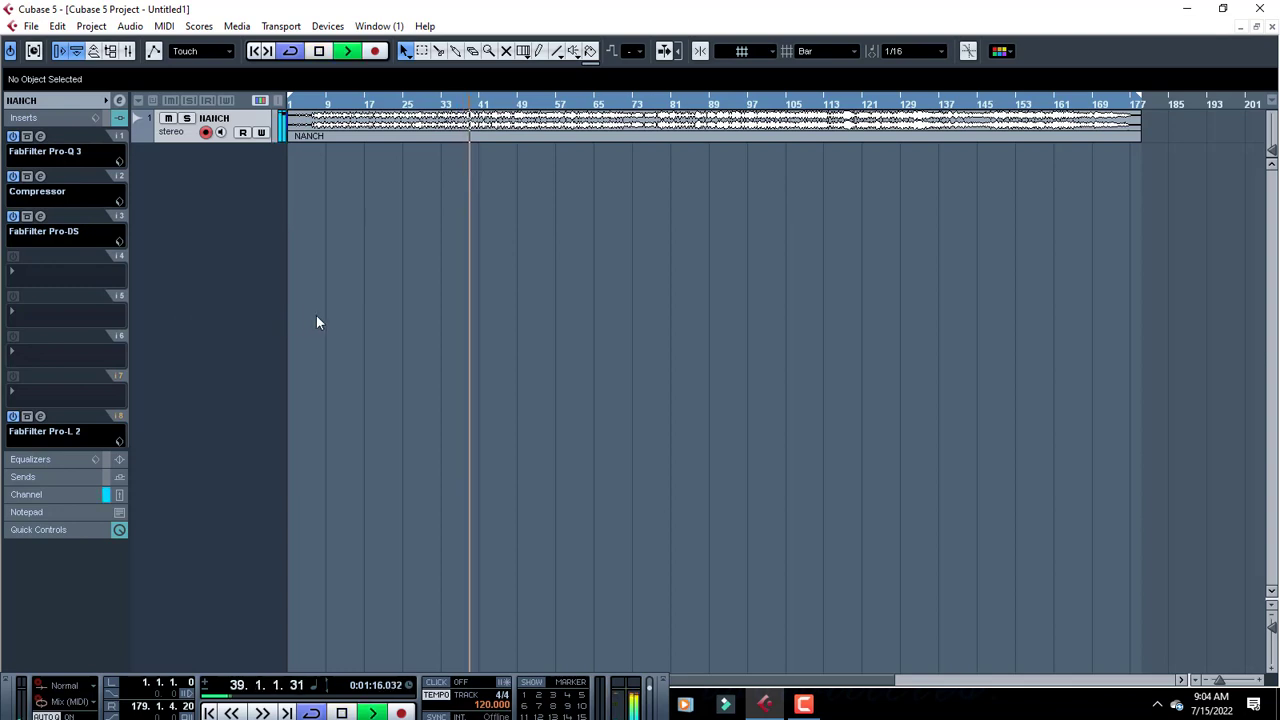
Raise the release of the FabFilter Pro-L 2 limiter on the NANCH track to about 2500 ms while playing the track.
key(space)
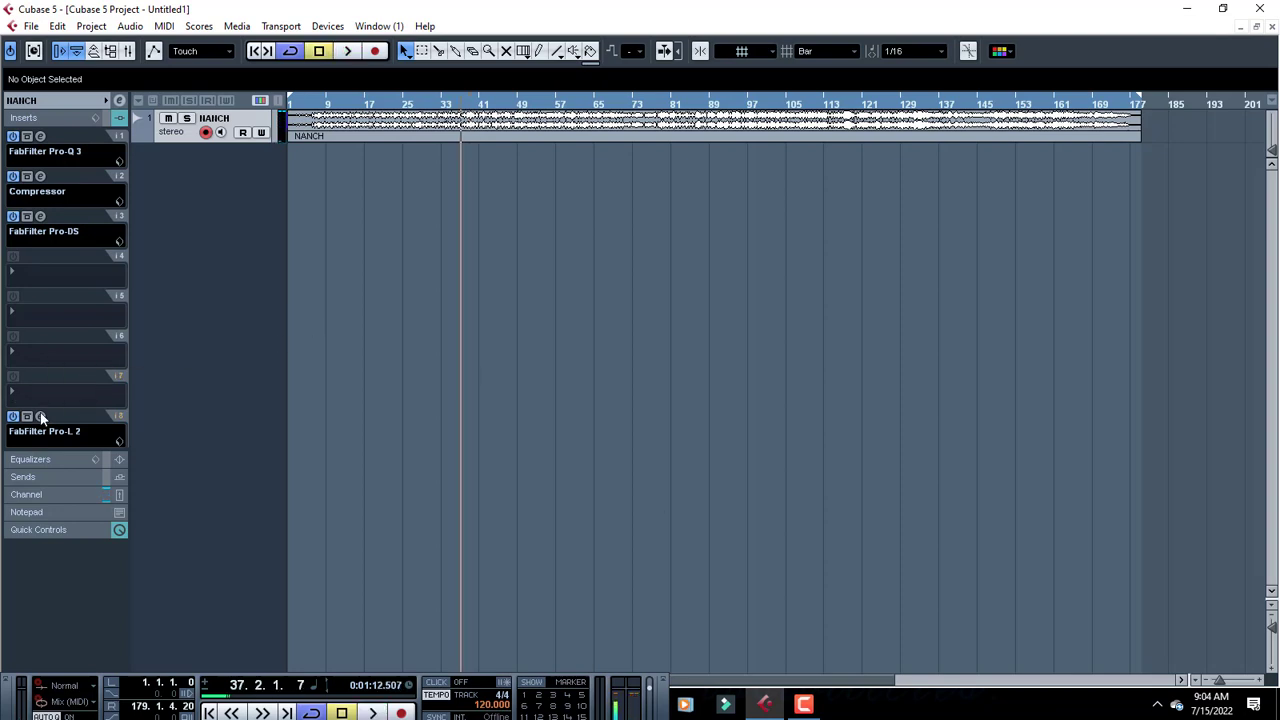
click(40, 416)
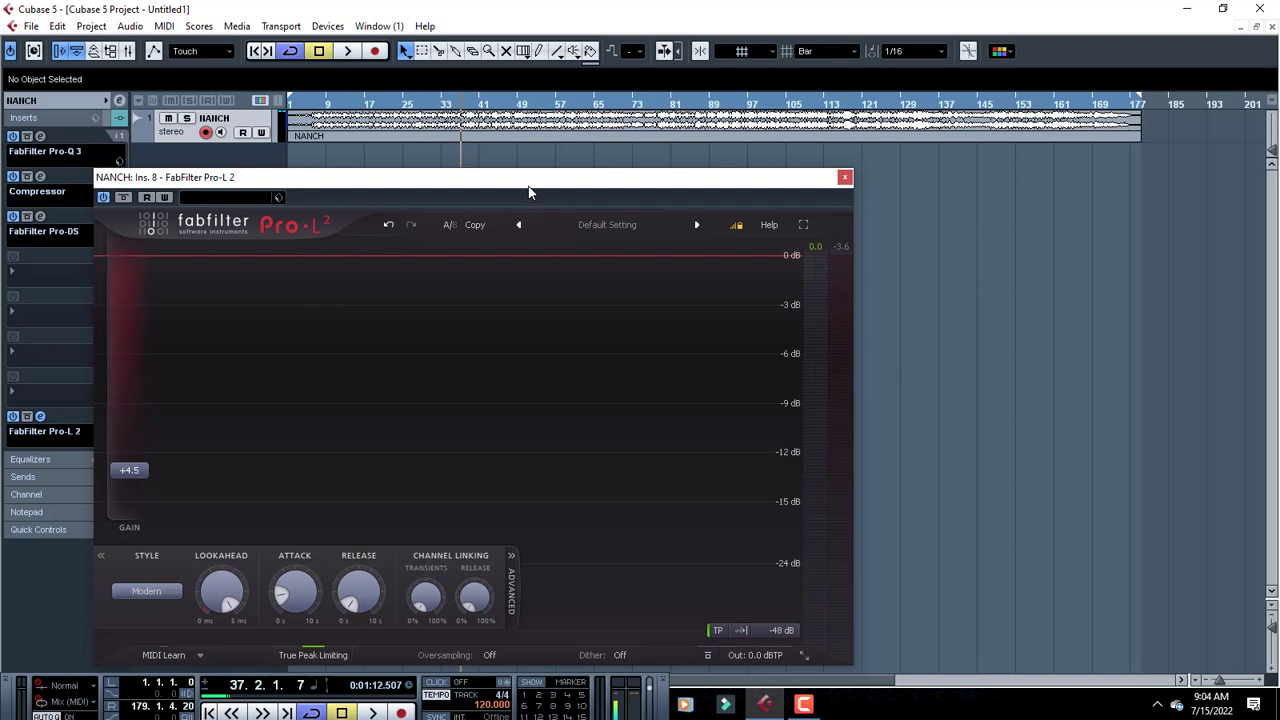
drag(530, 192, 618, 102)
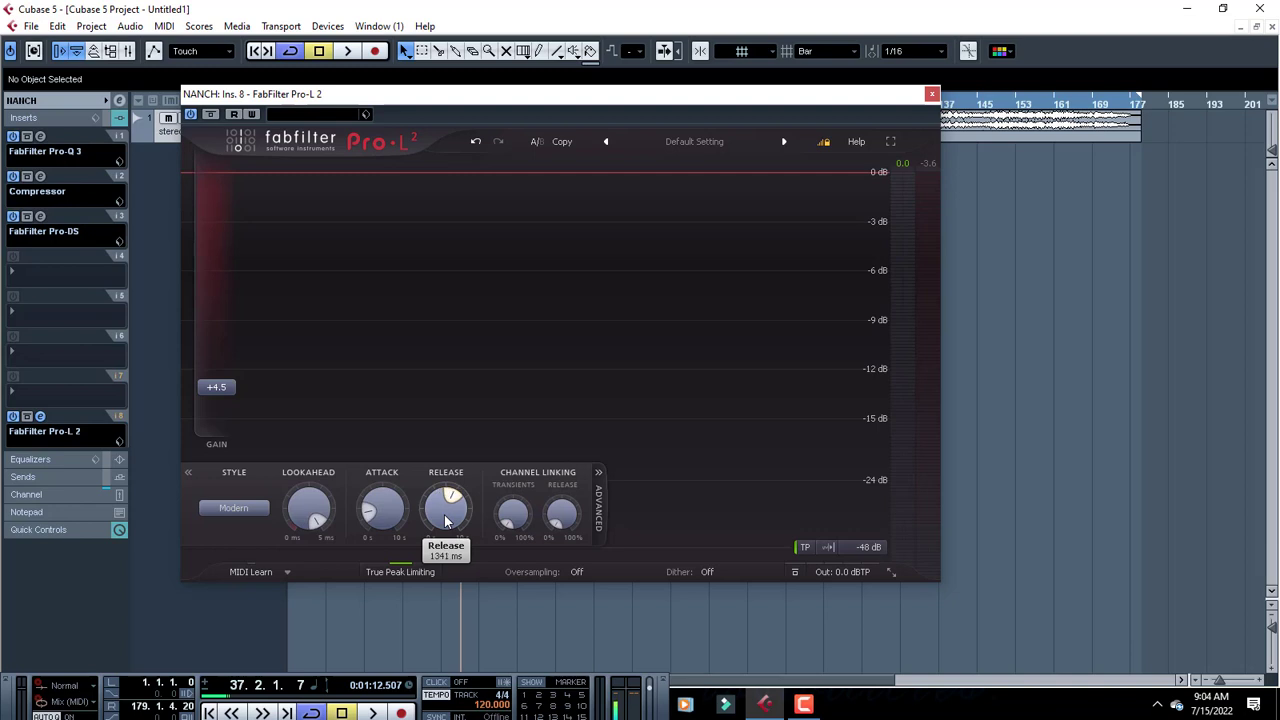
scroll(446, 512, up, 5)
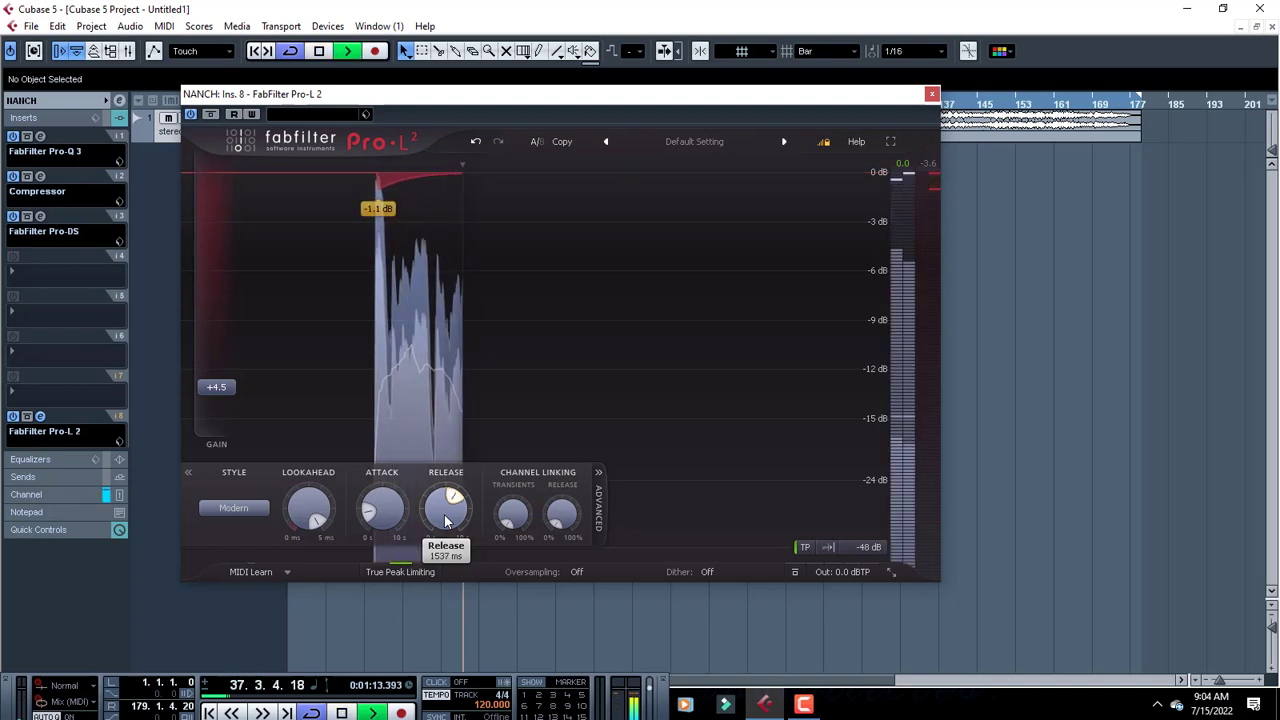
scroll(446, 512, up, 3)
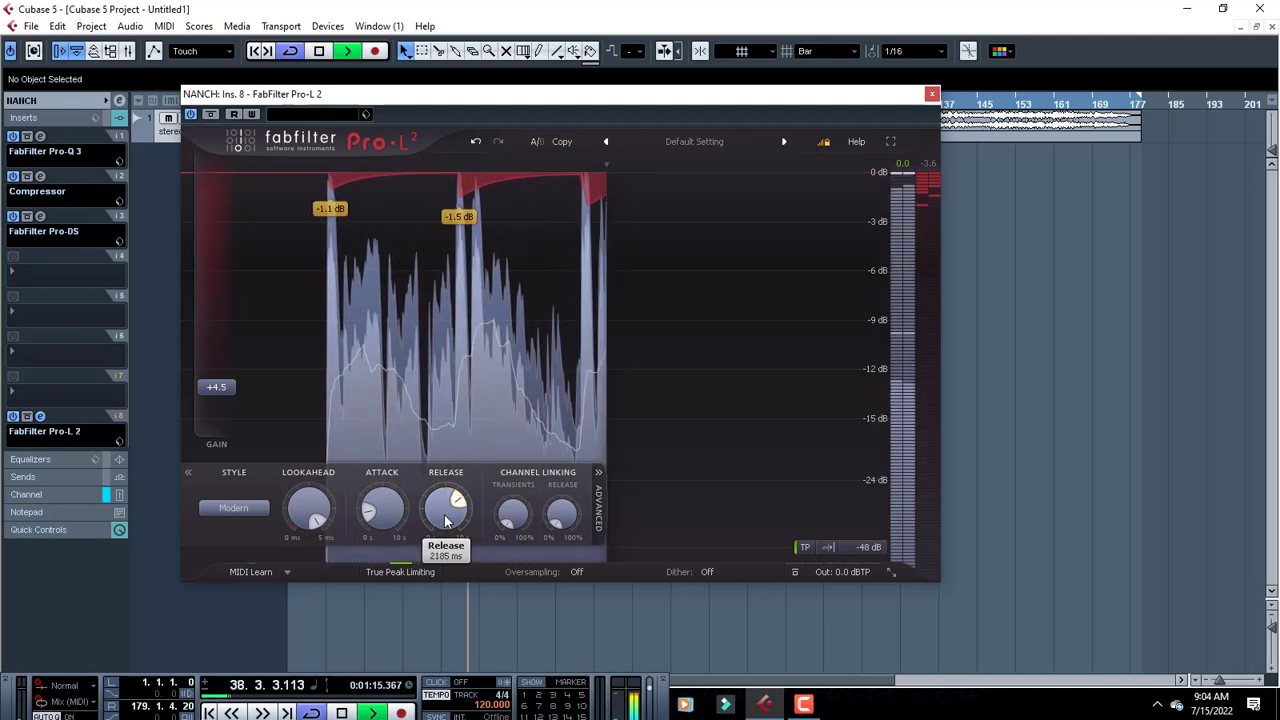
scroll(446, 512, up, 3)
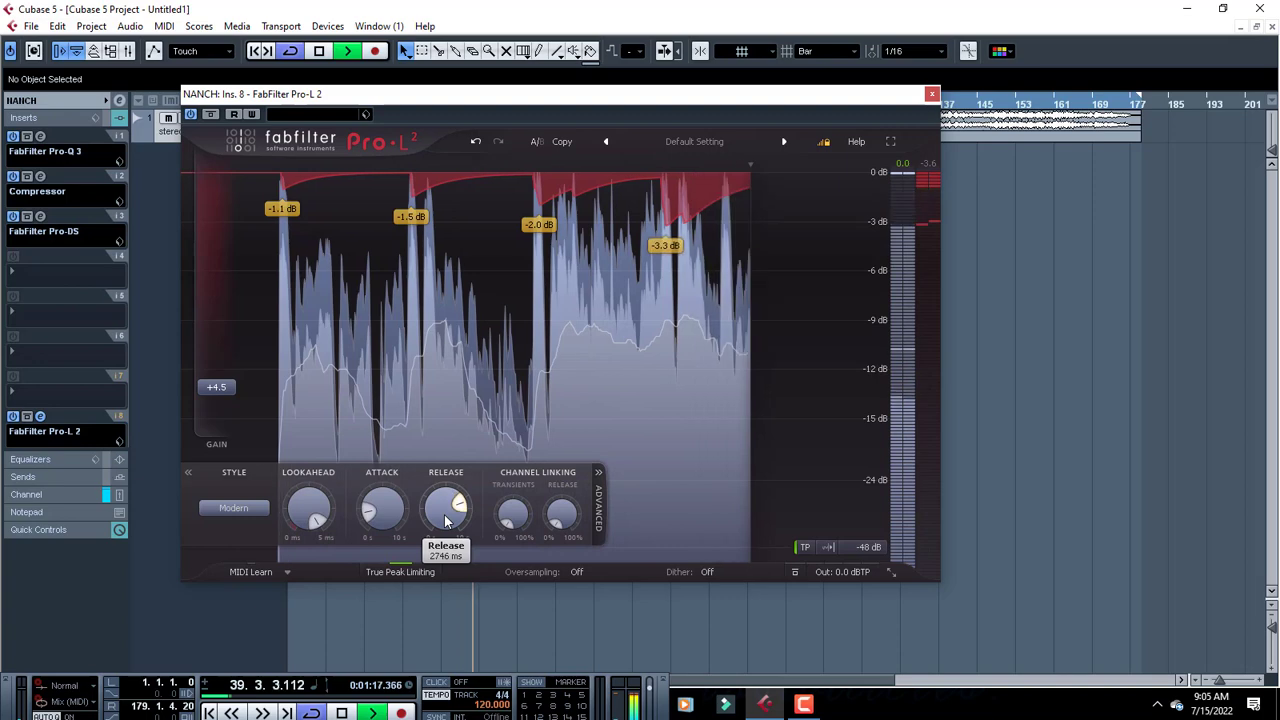
scroll(446, 512, down, 1)
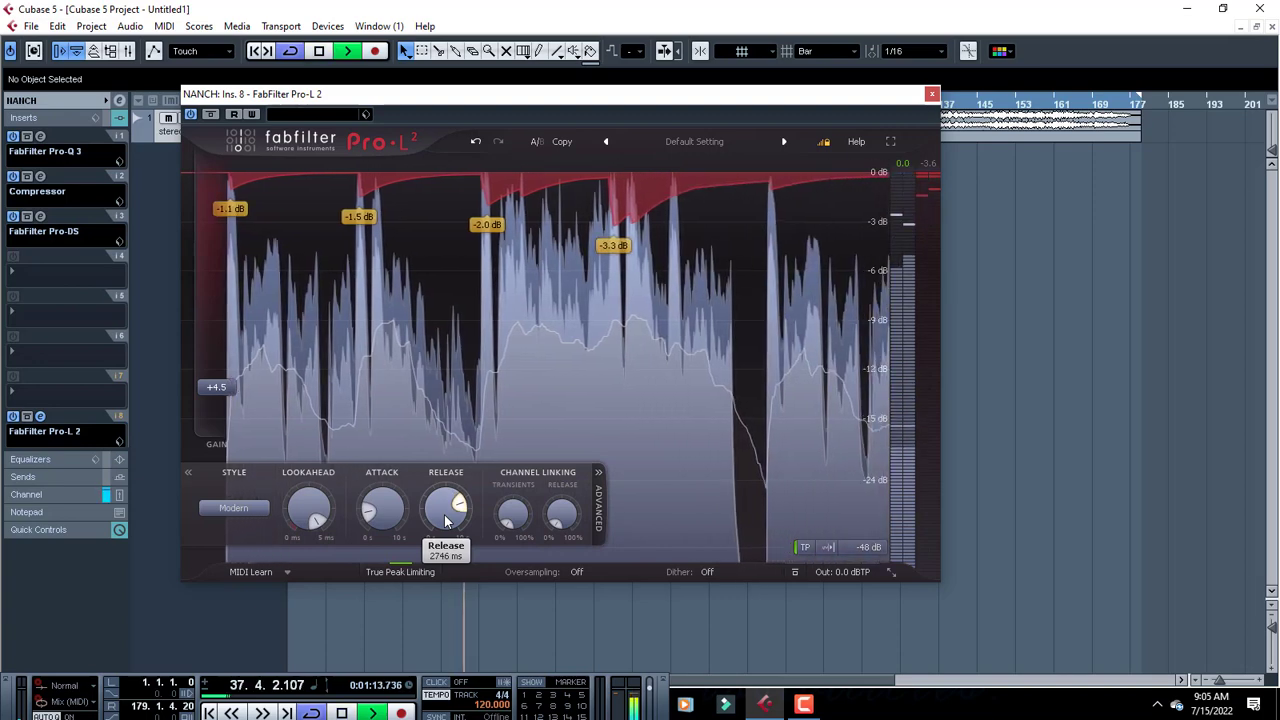
scroll(446, 519, down, 1)
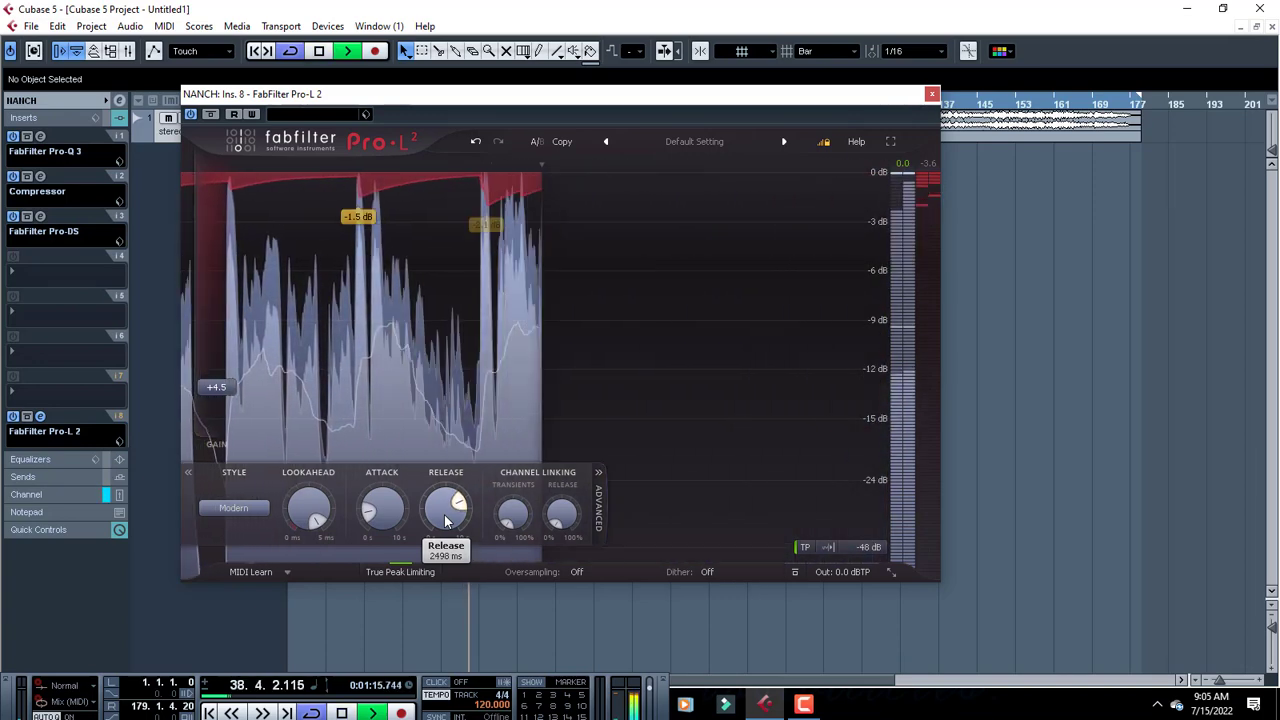
scroll(446, 519, up, 1)
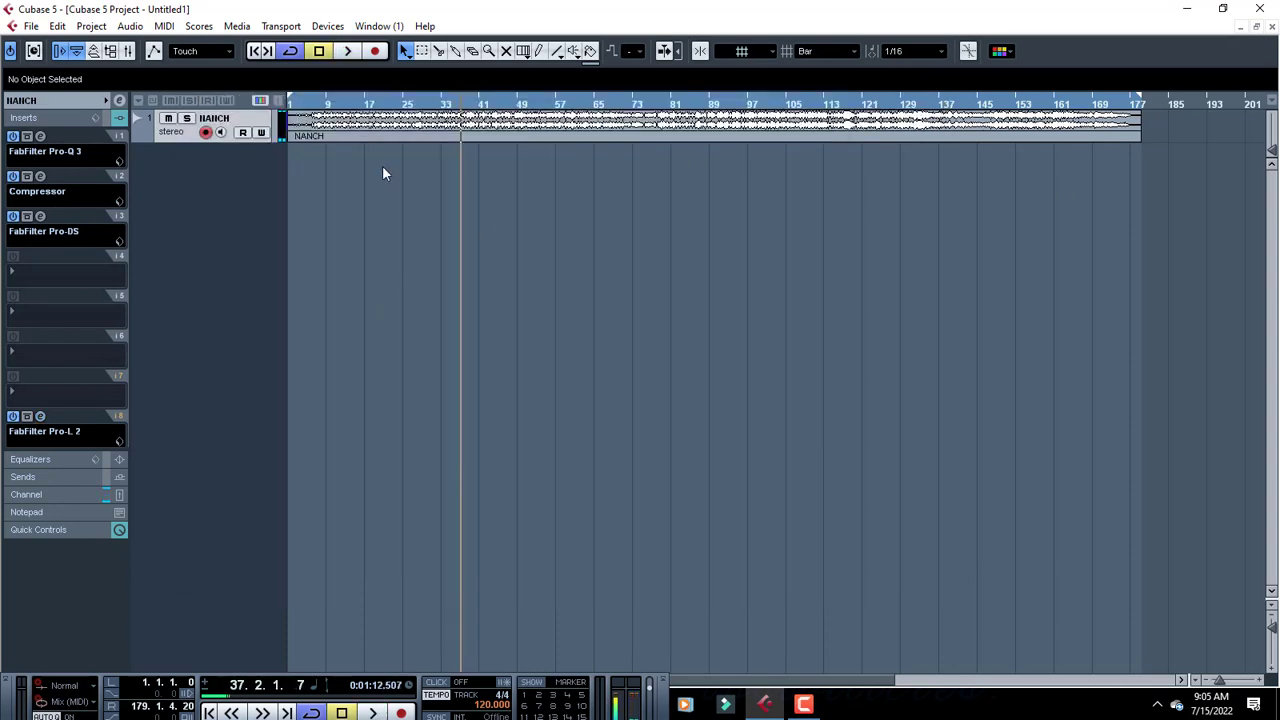
Play the track from about bar 24 and compare the sound with the FabFilter Pro-L 2 insert turned off and on.
click(401, 104)
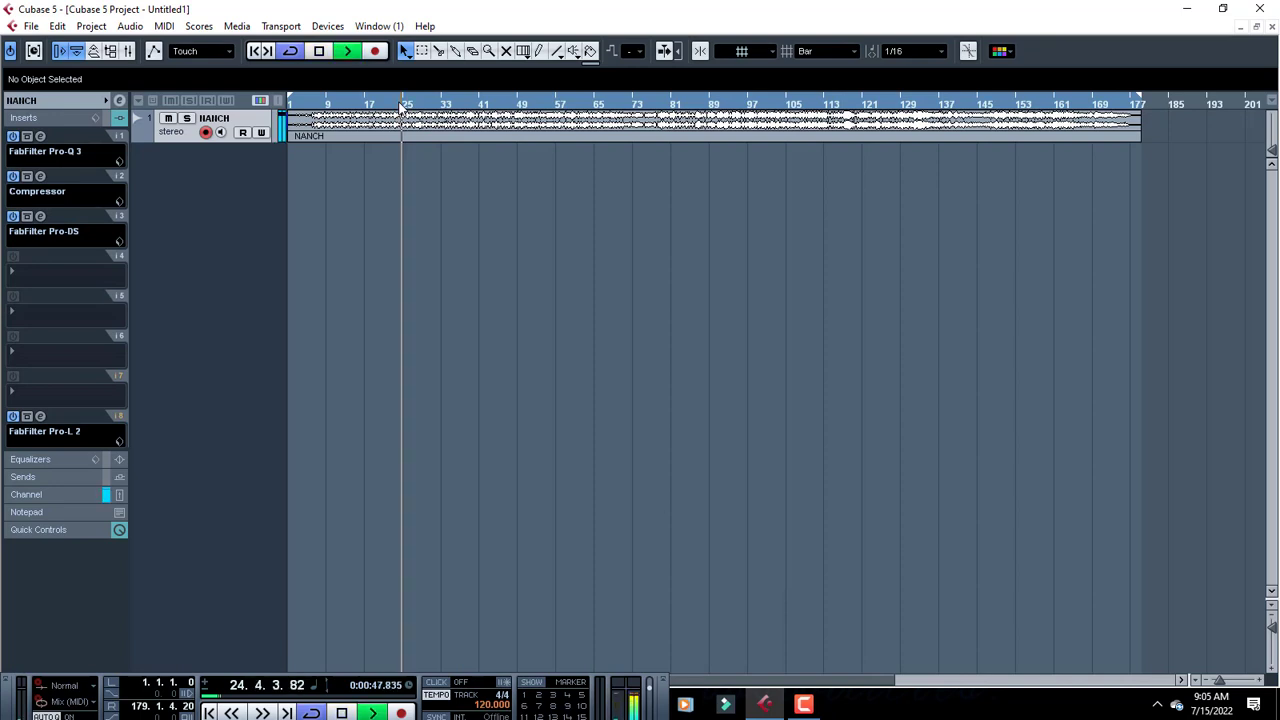
click(13, 418)
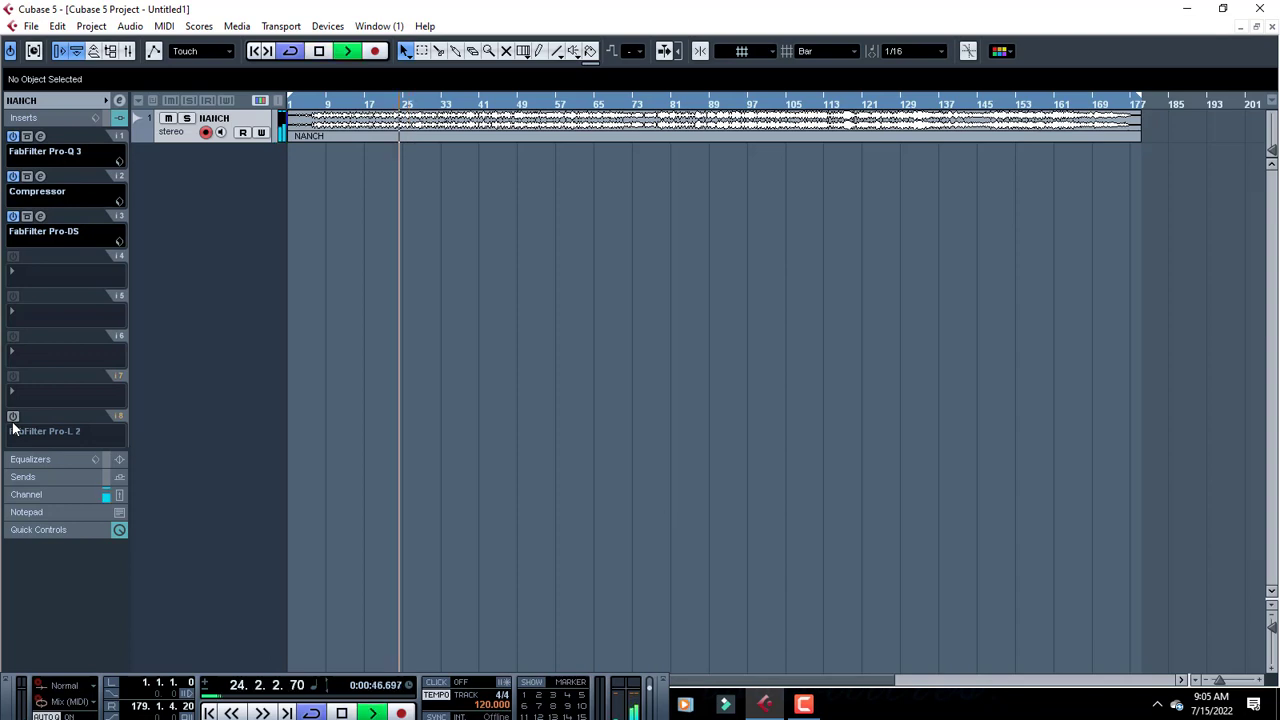
click(13, 420)
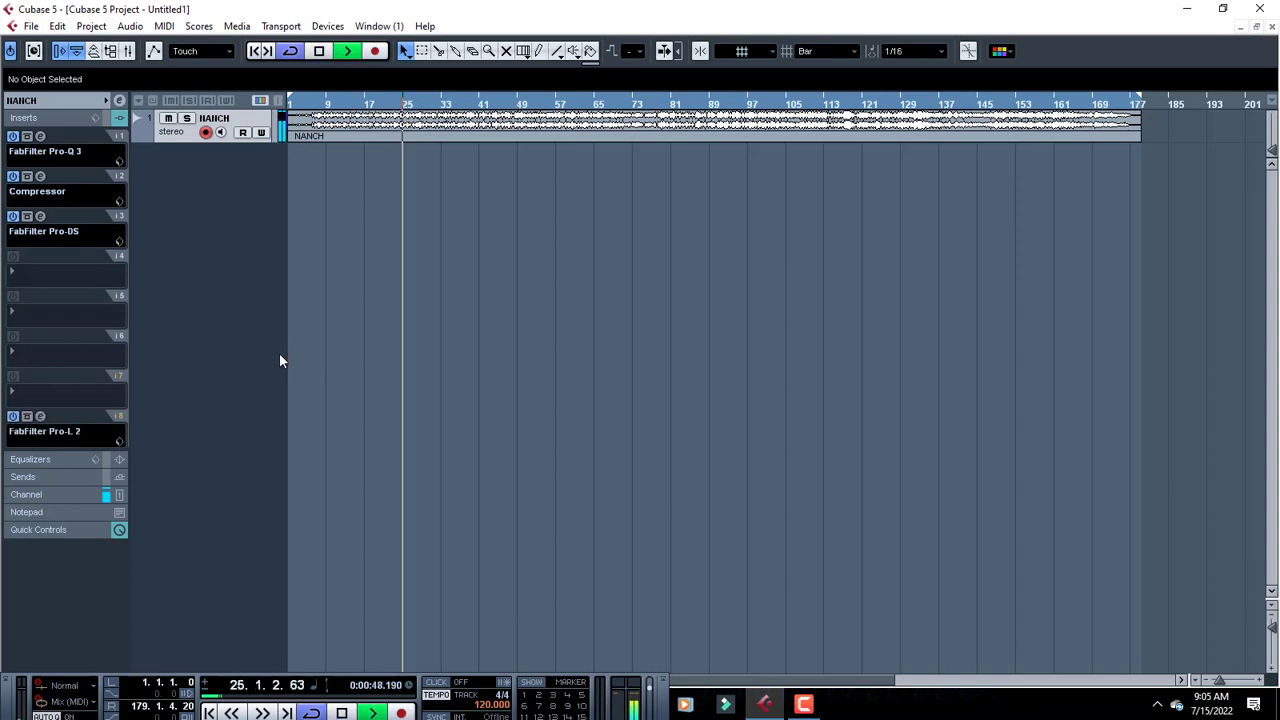
key(space)
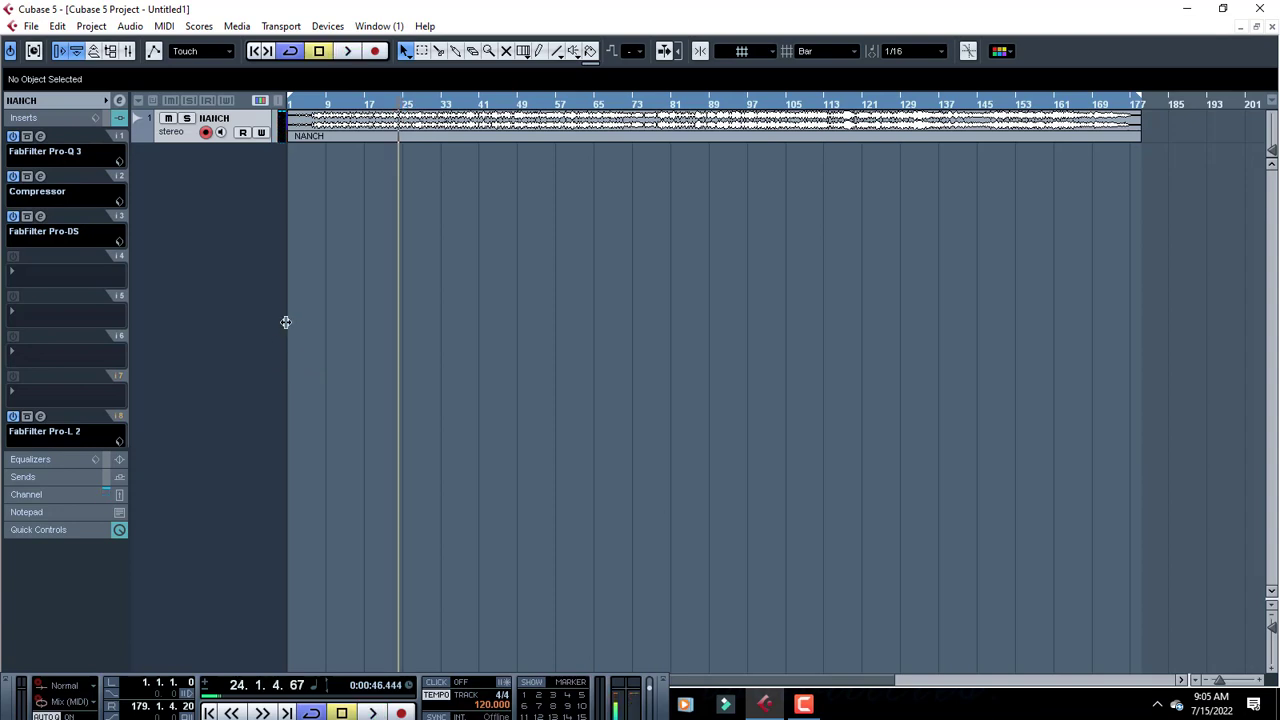
Load the Maximizer into the NANCH track's fourth insert slot and play the track briefly through it.
click(24, 285)
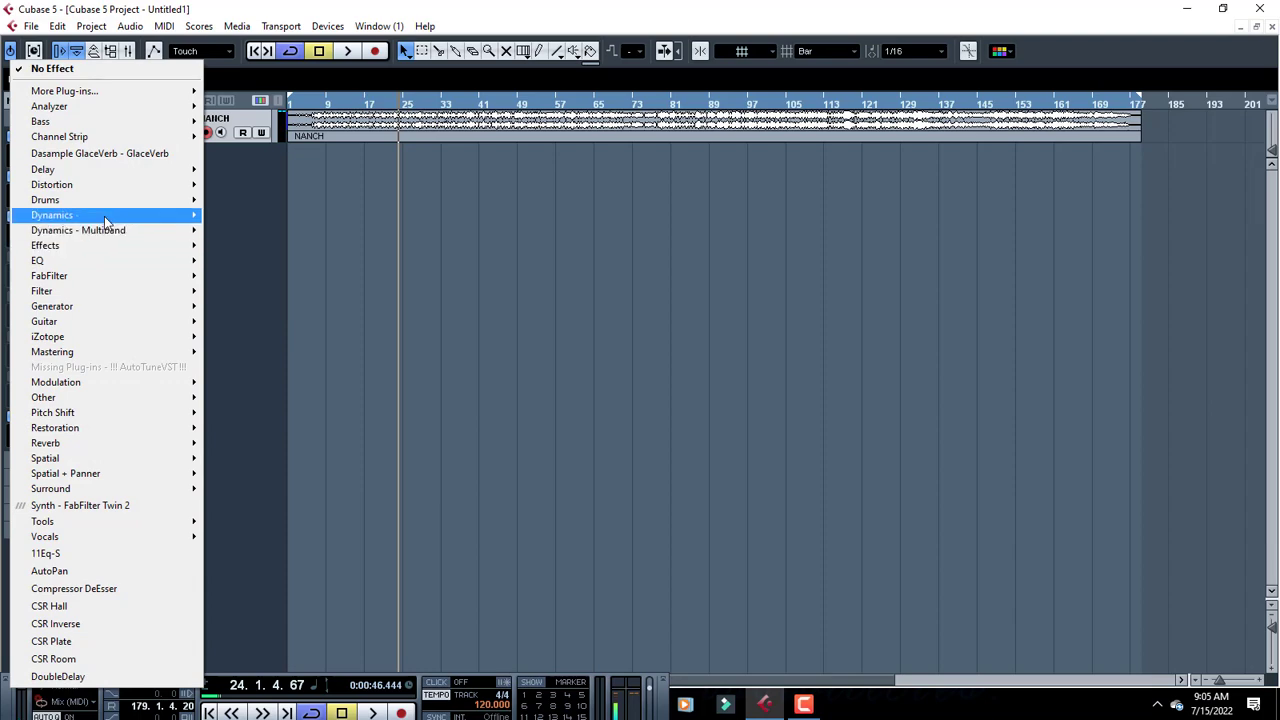
mouse_move(60, 215)
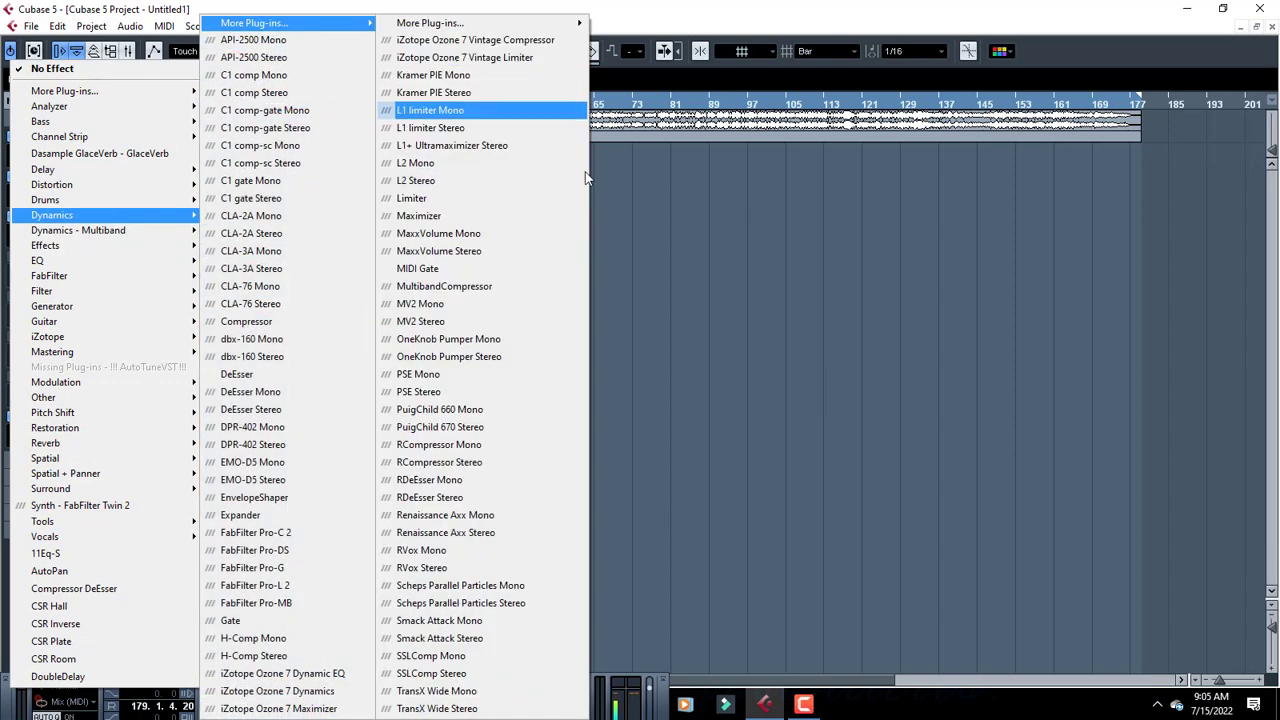
mouse_move(360, 23)
click(505, 221)
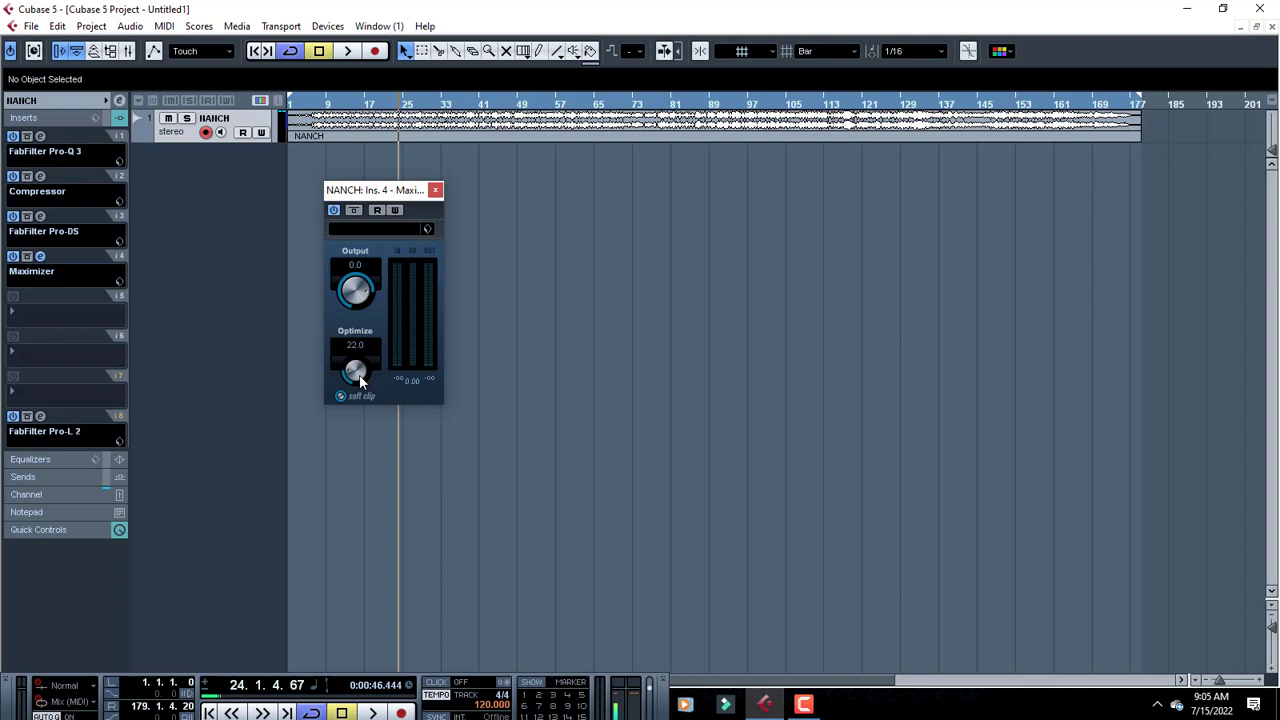
key(space)
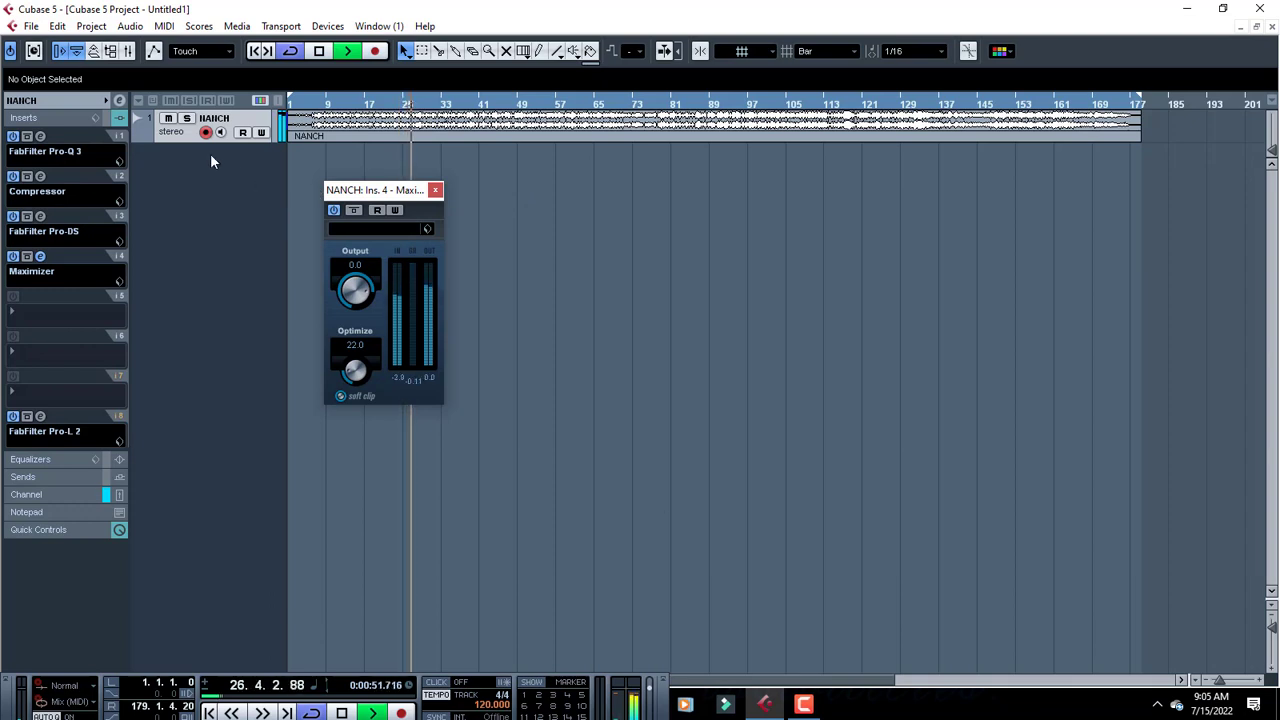
key(space)
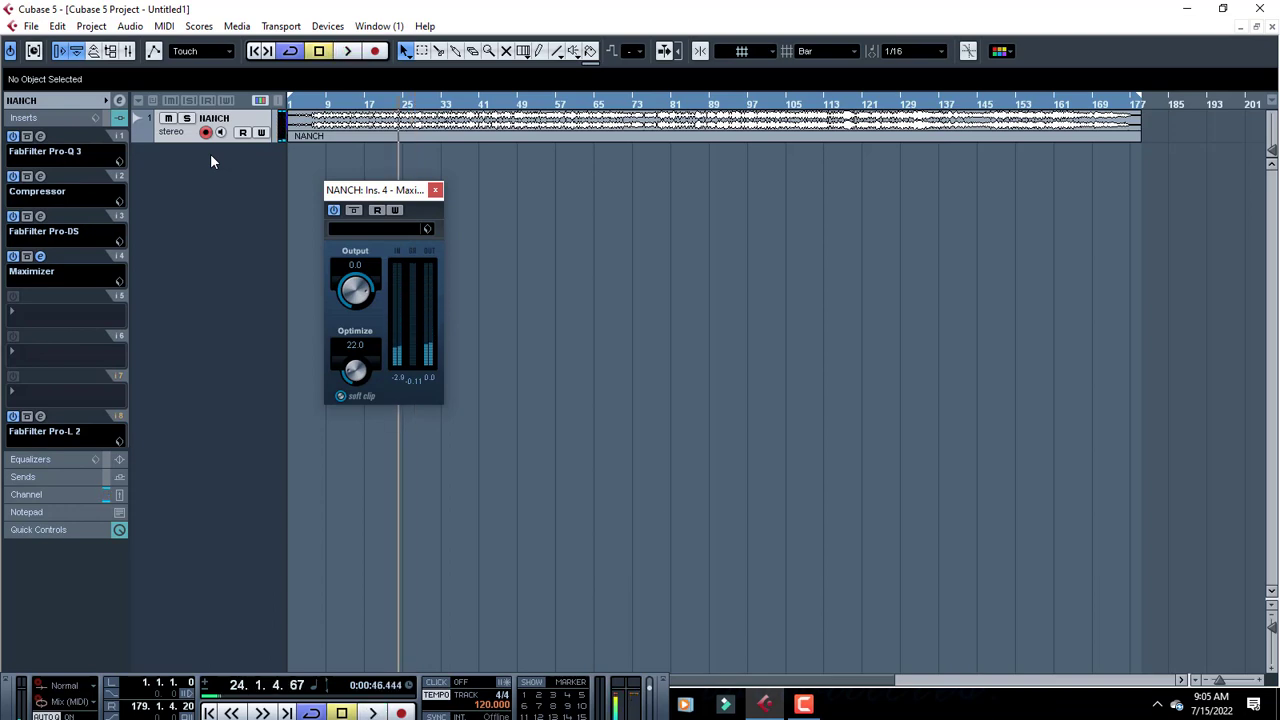
Open FabFilter Pro-Q 3 during playback and examine the track's spectrum along its EQ curve.
key(space)
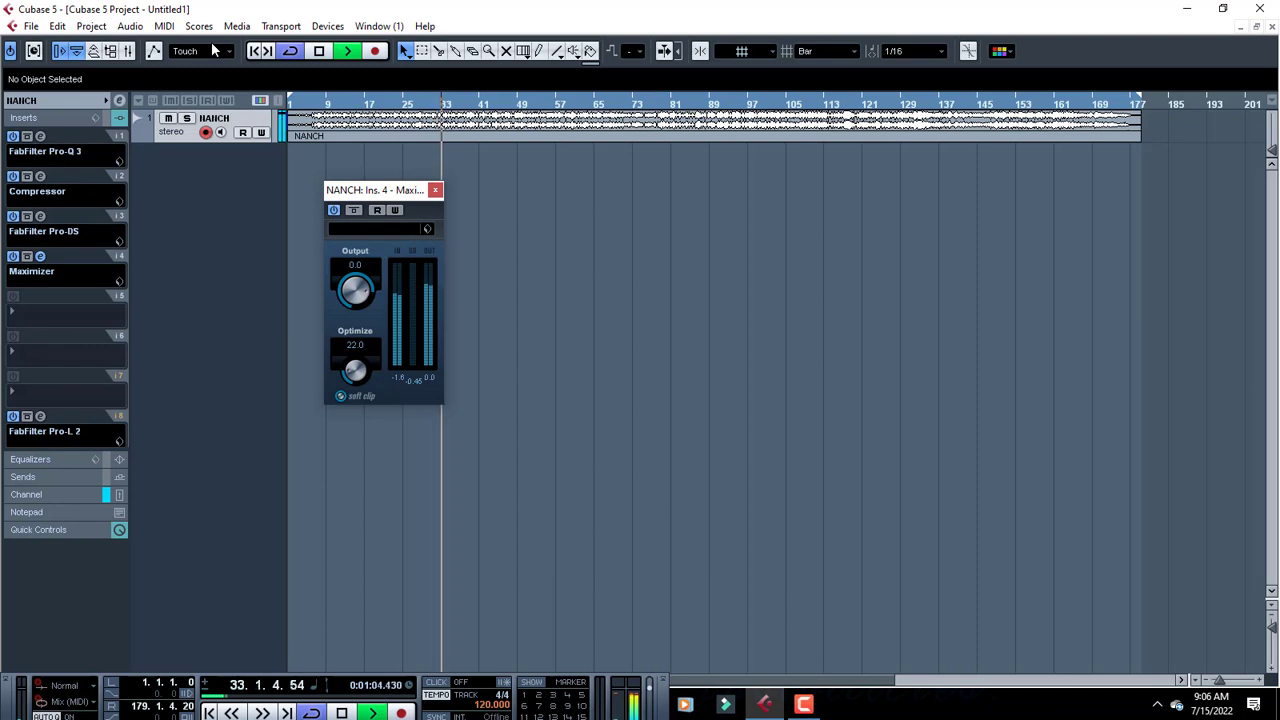
click(40, 136)
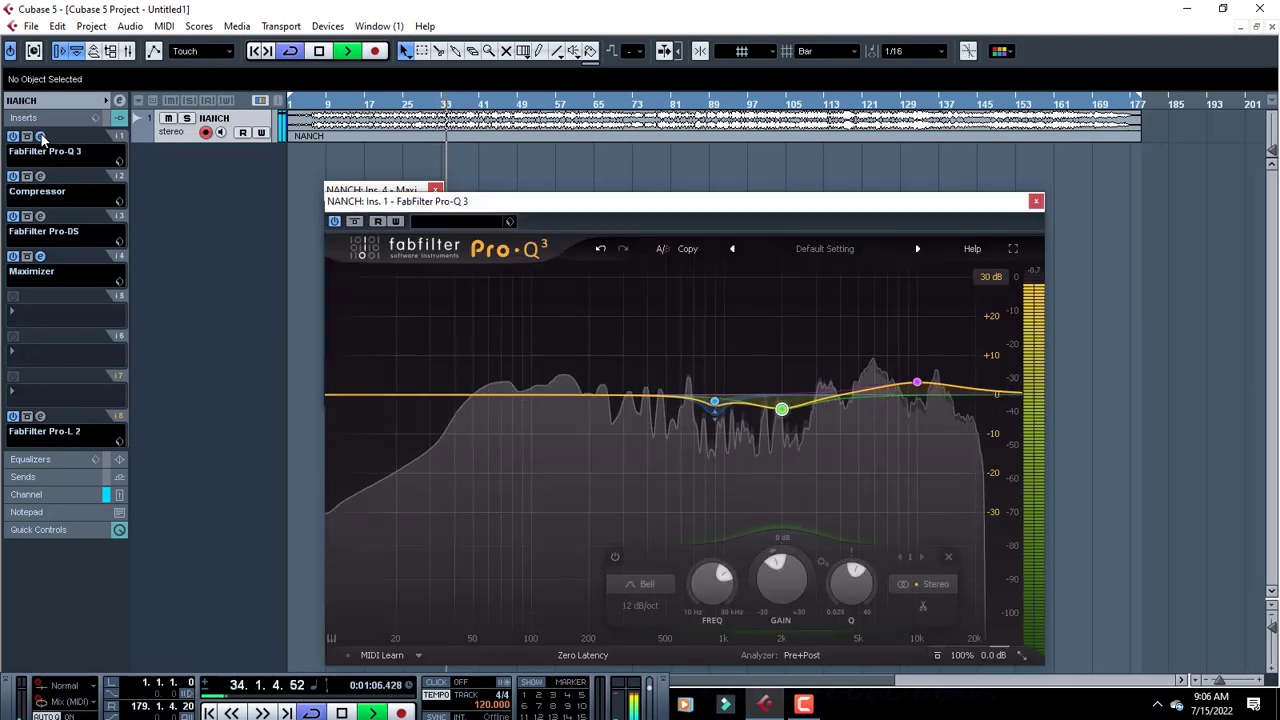
mouse_move(915, 388)
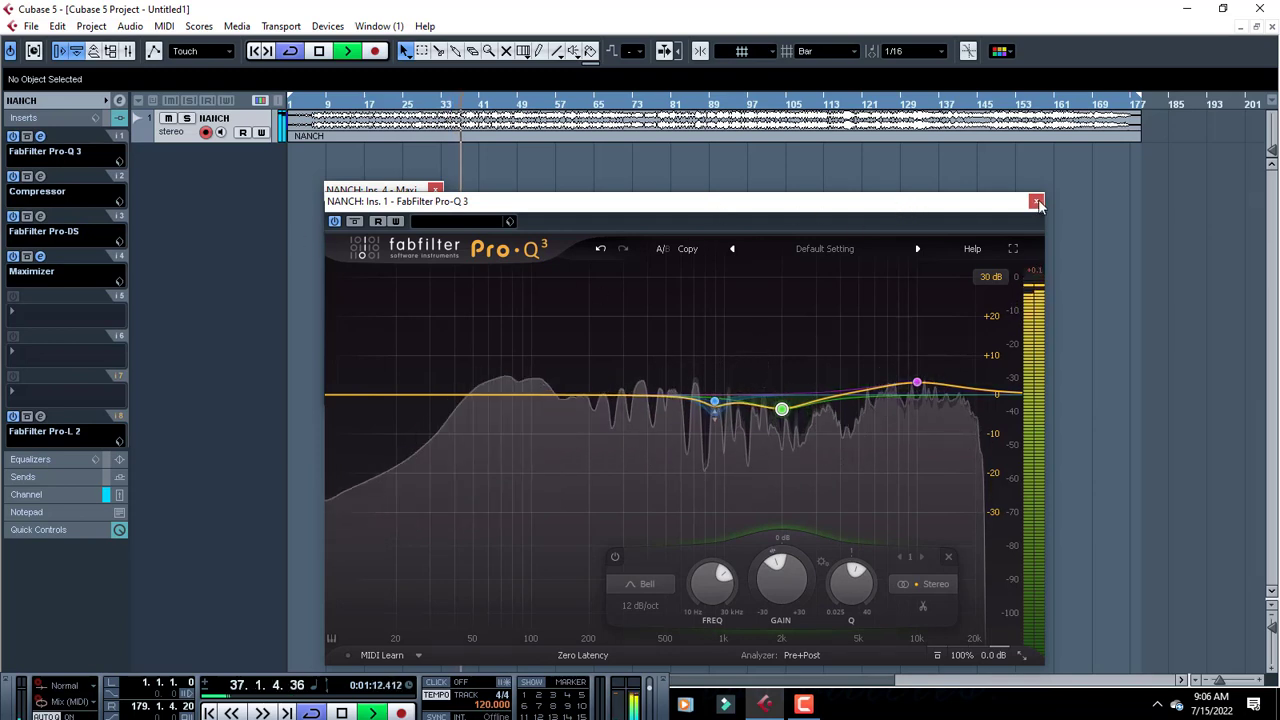
key(space)
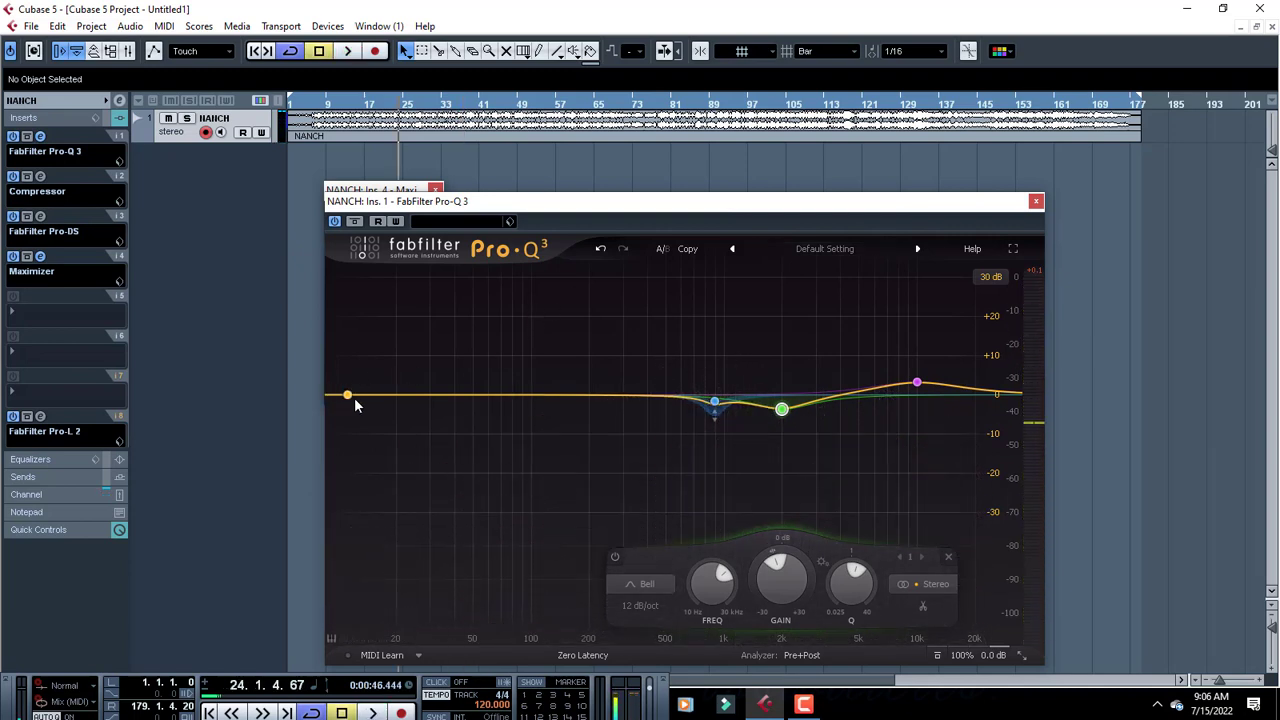
drag(490, 395, 628, 395)
key(space)
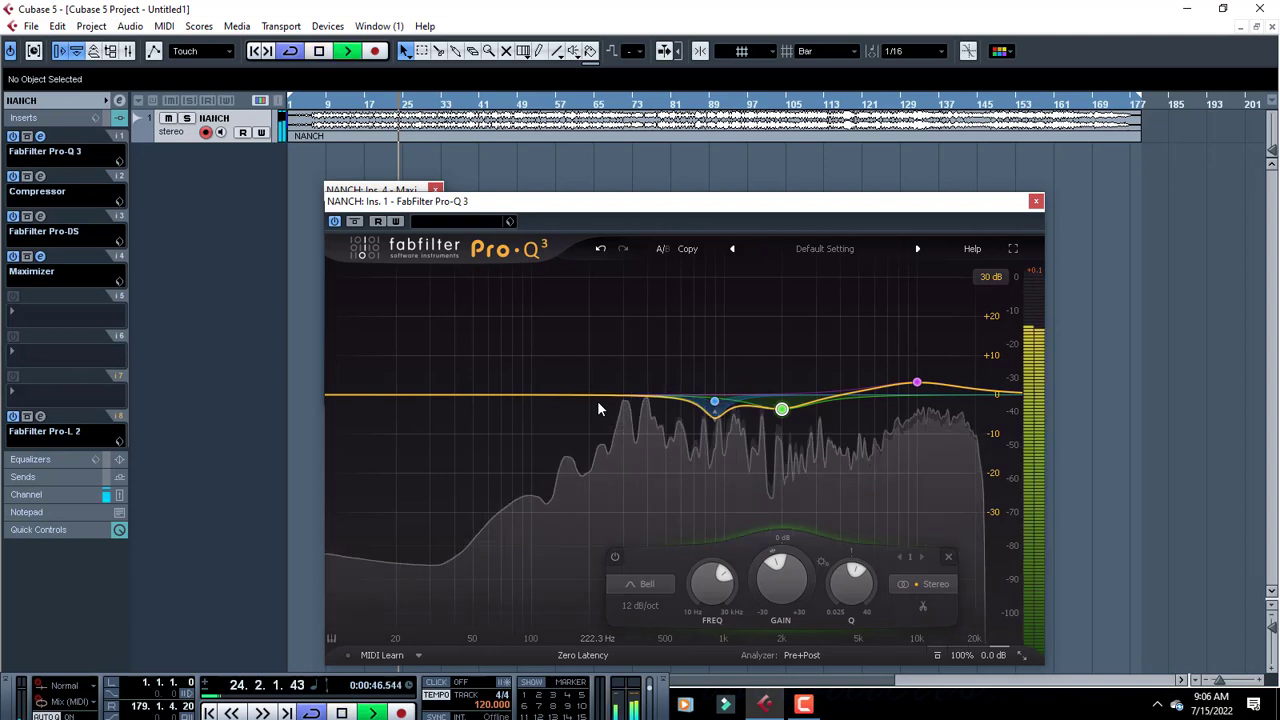
key(space)
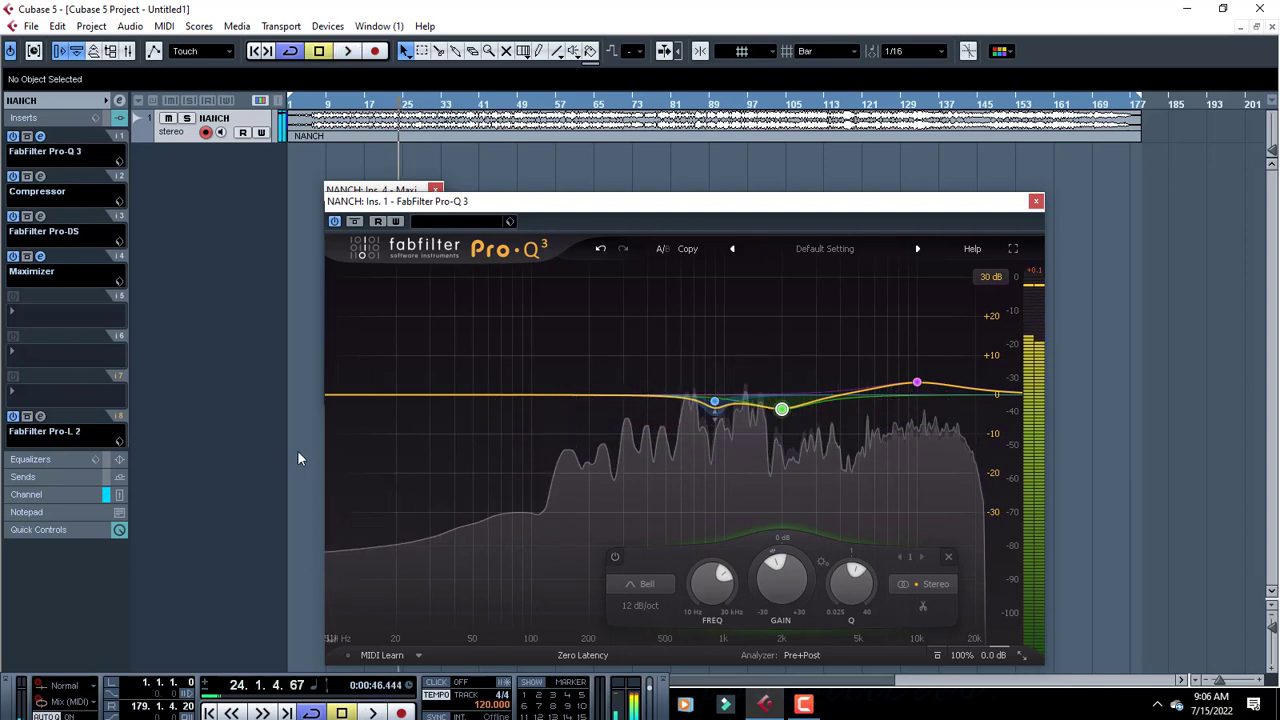
Add a band at 11.213 Hz in Pro-Q 3 with a Q of 1.204 and change its shape to Low Cut.
click(342, 397)
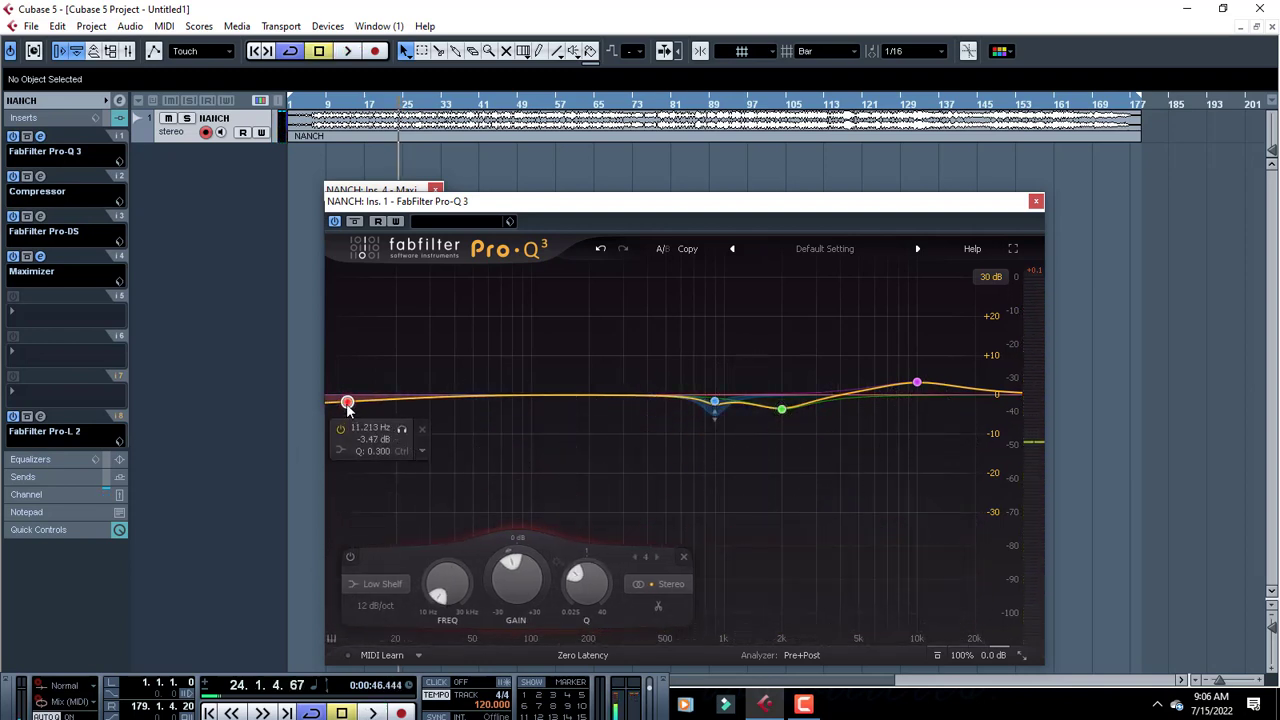
scroll(347, 404, up, 10)
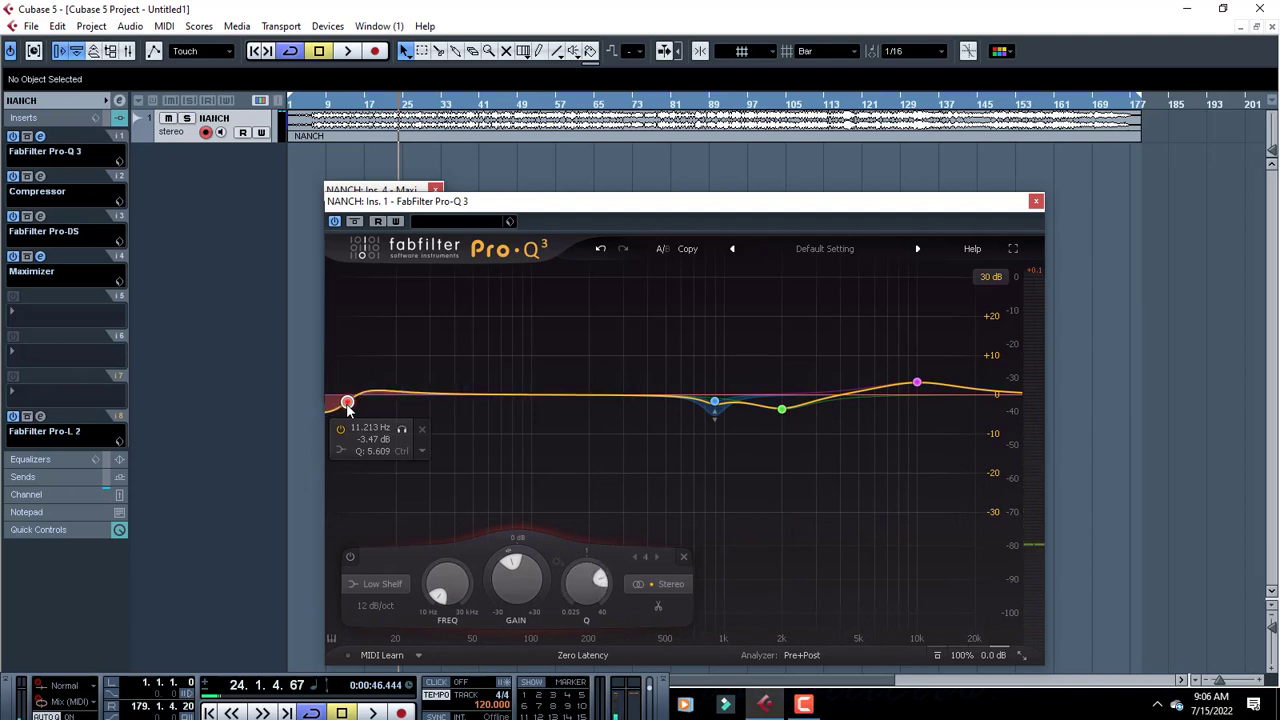
scroll(347, 404, down, 5)
click(422, 452)
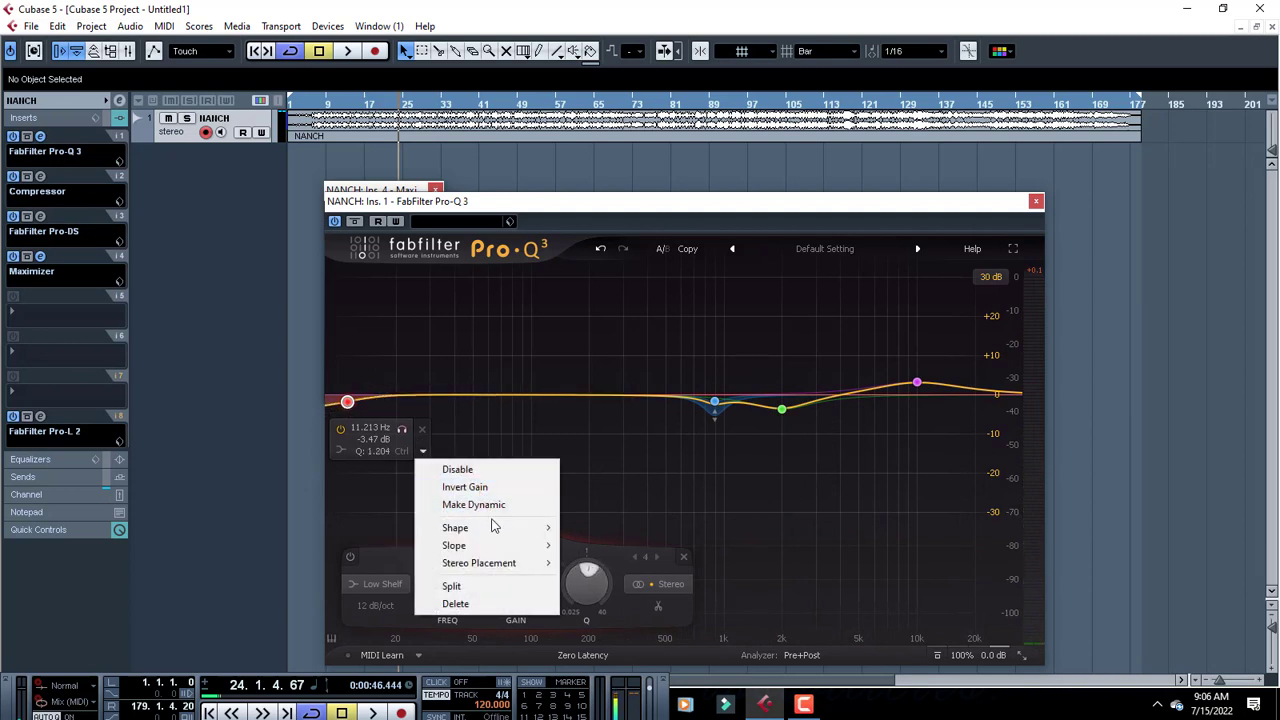
mouse_move(494, 528)
click(600, 563)
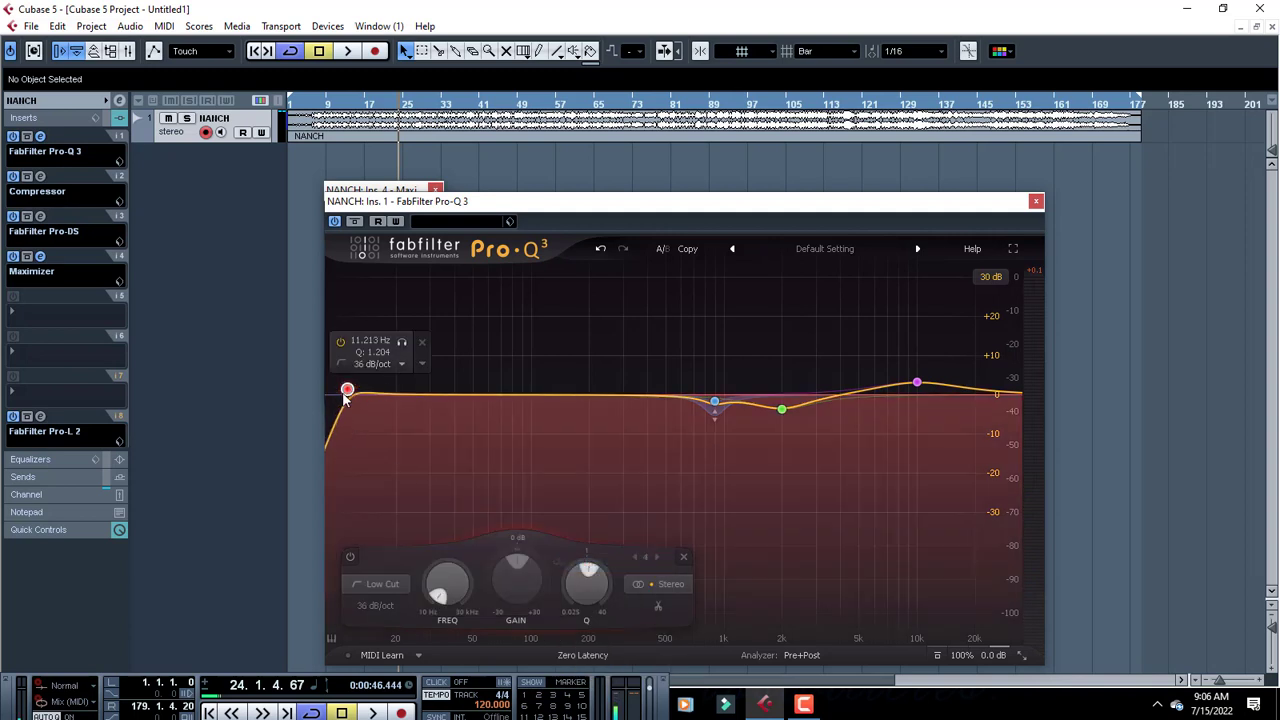
Set the low cut to 48 dB/oct at 12.574 Hz with a Q of 0.826 and audition the band alone during playback.
drag(352, 394, 374, 403)
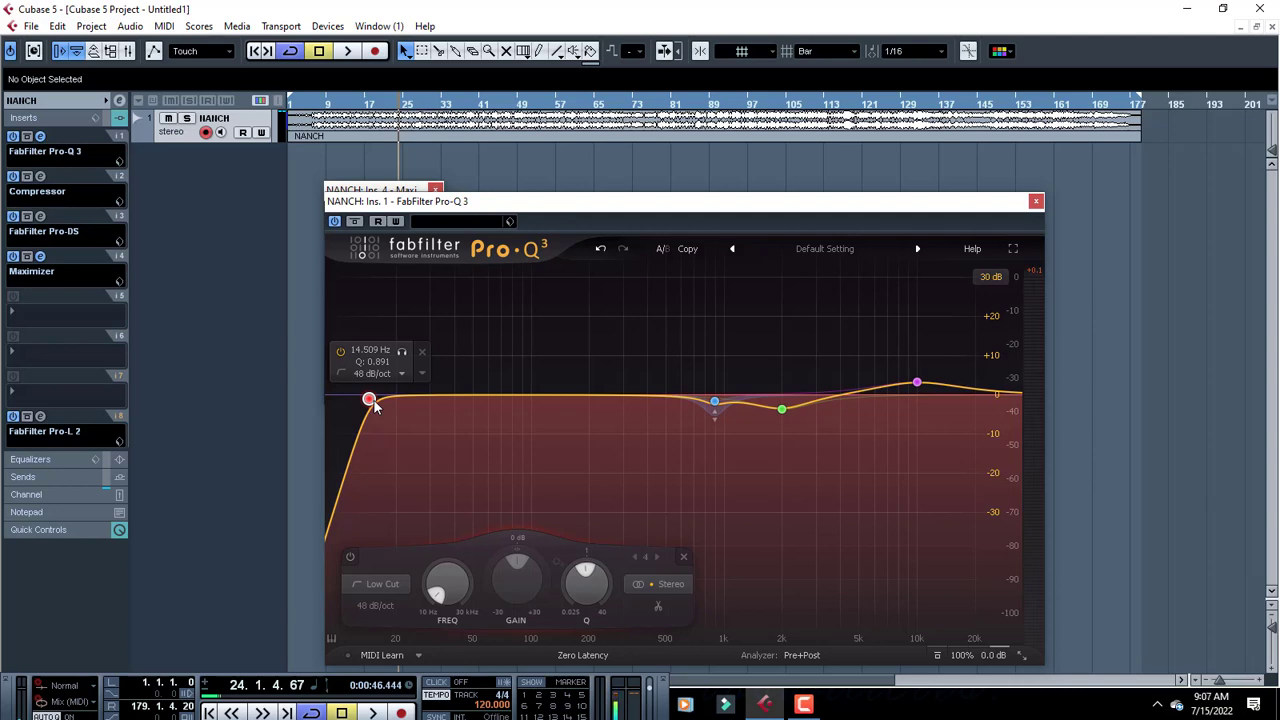
drag(374, 405, 362, 408)
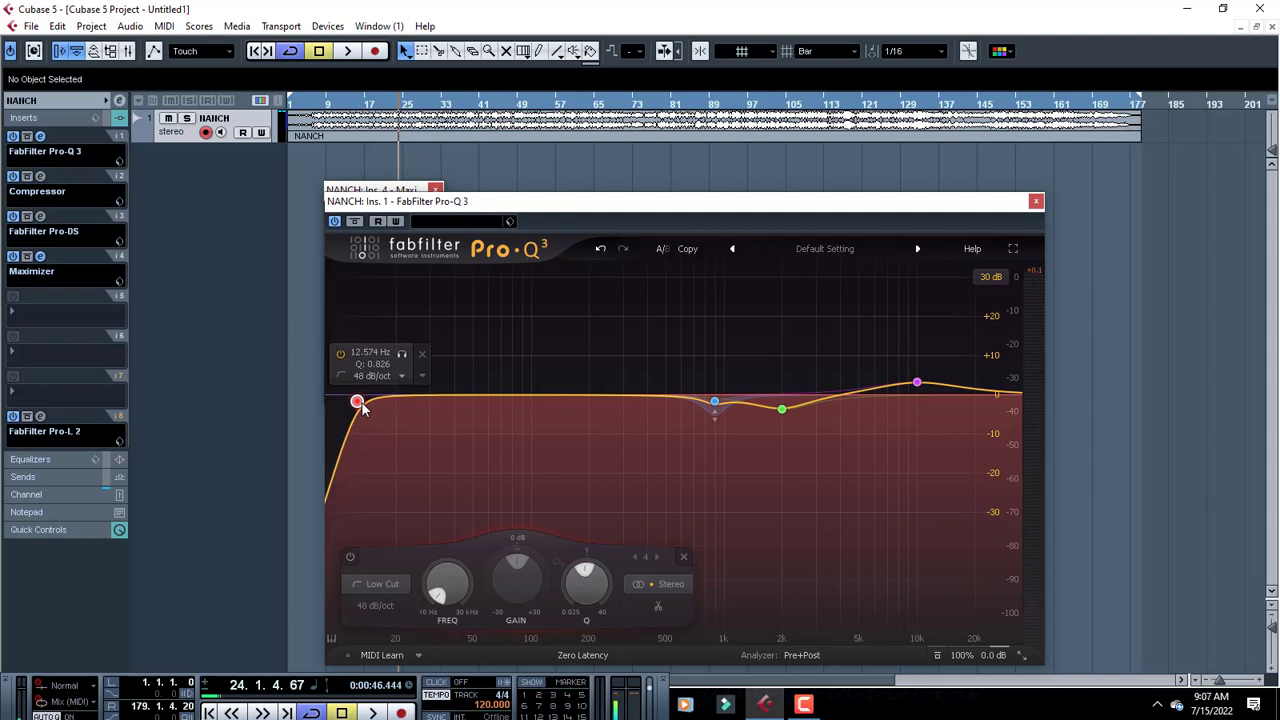
click(402, 354)
key(space)
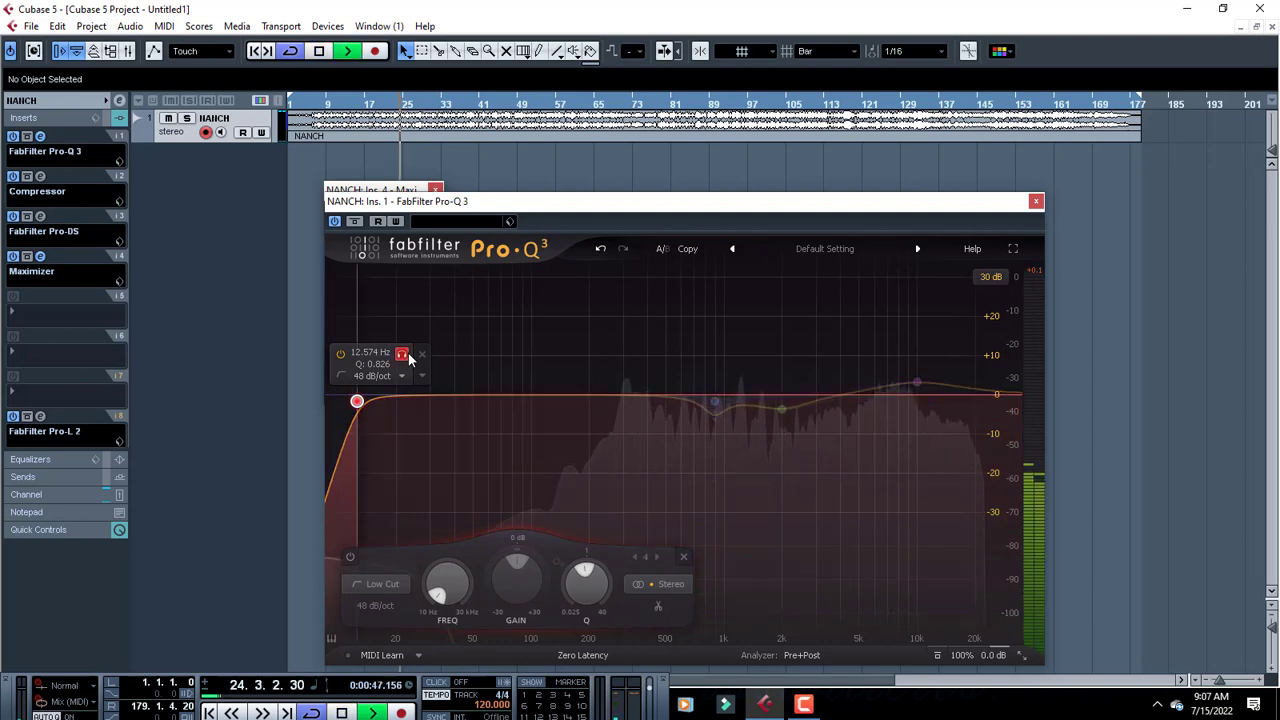
key(space)
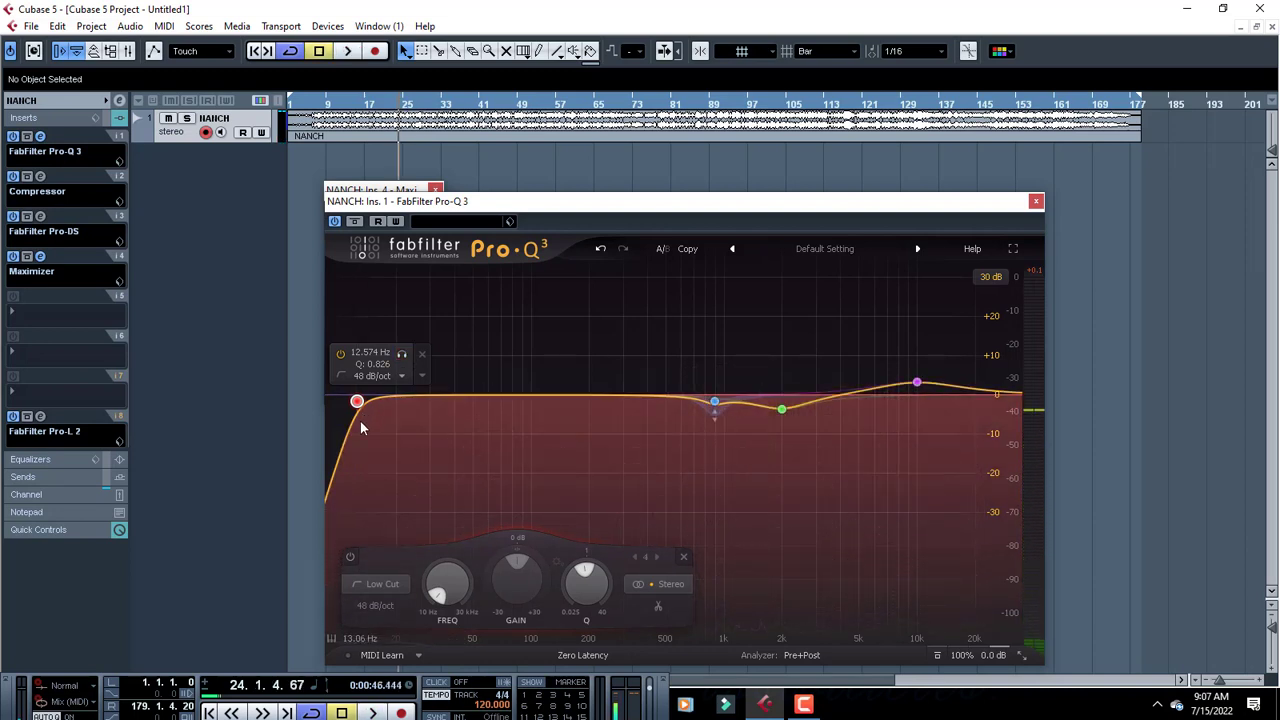
Move the low cut to 14.509 Hz with a Q of 0.627 and play the track briefly.
drag(357, 409, 368, 420)
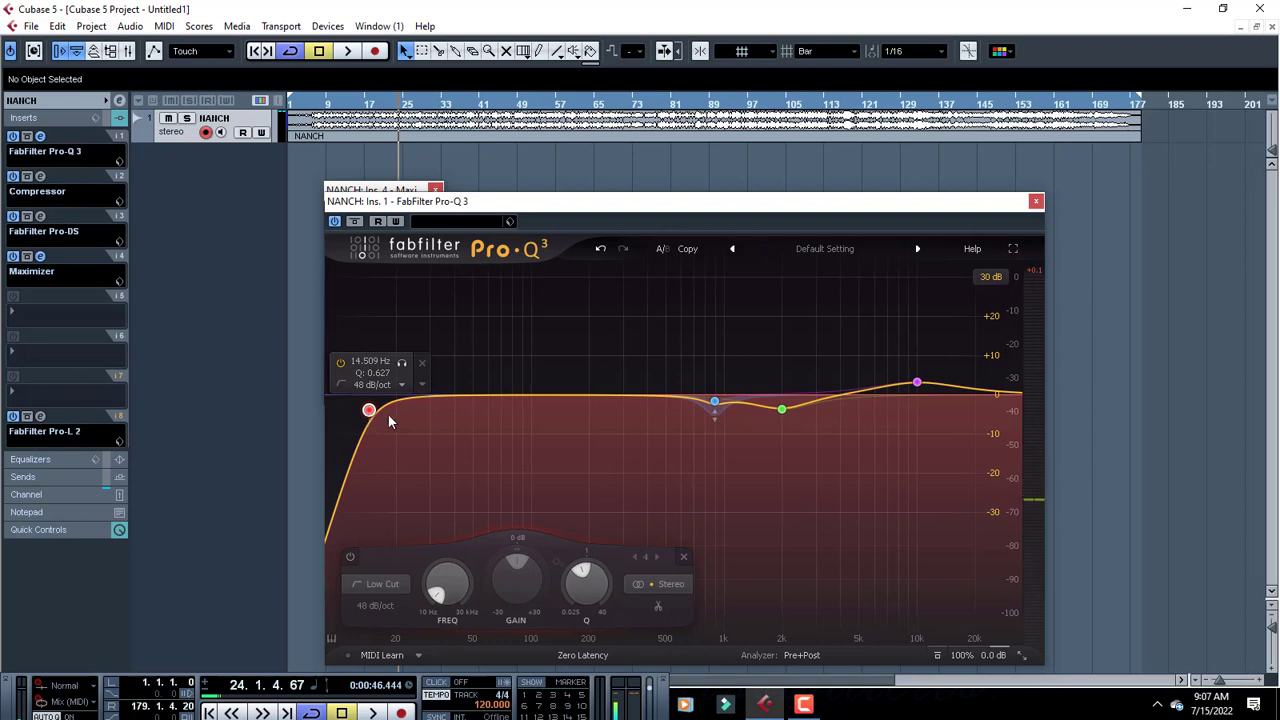
key(space)
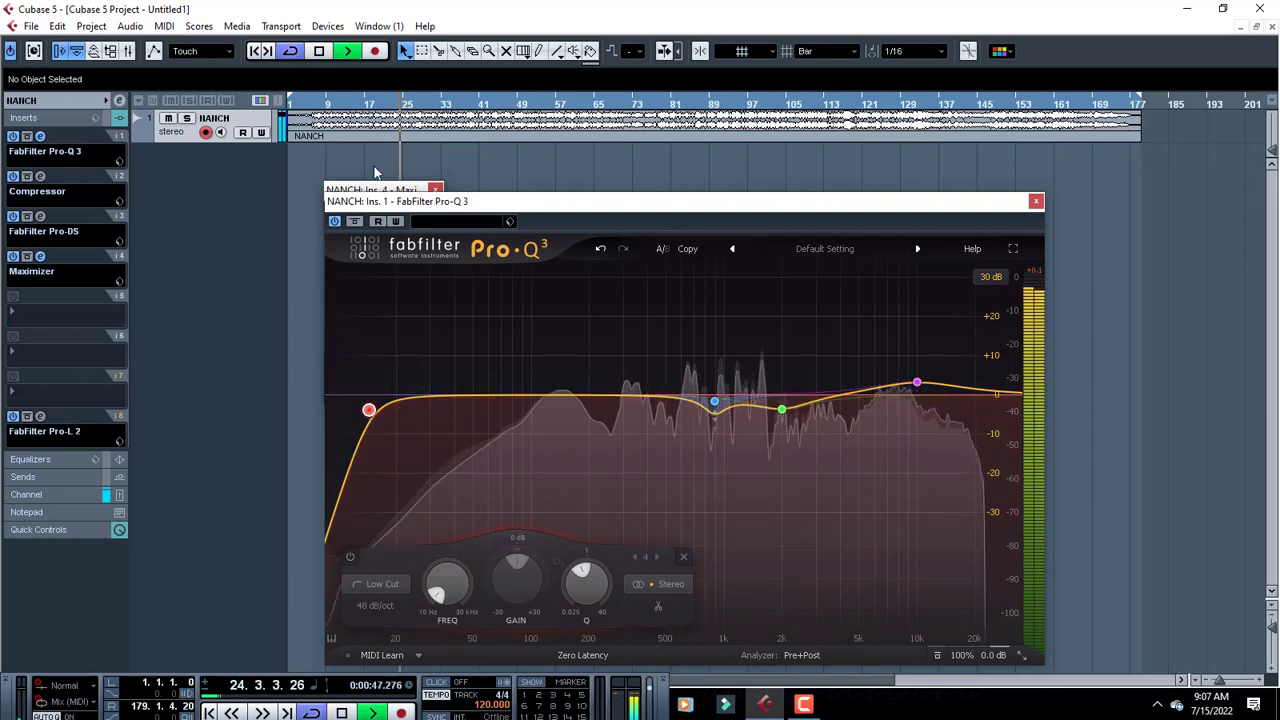
key(space)
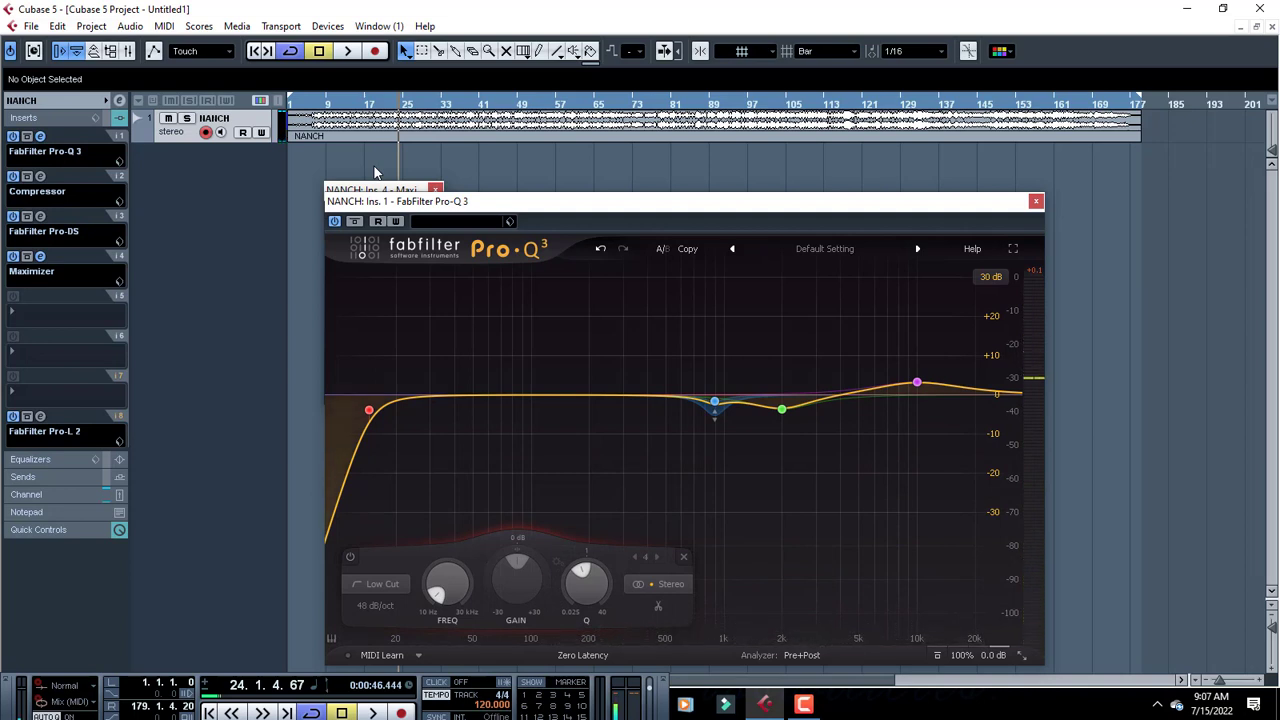
Play the NANCH track with all inserts active, close the Pro-Q 3 and Maximizer windows, and briefly recheck the Pro-Q 3 curve.
key(space)
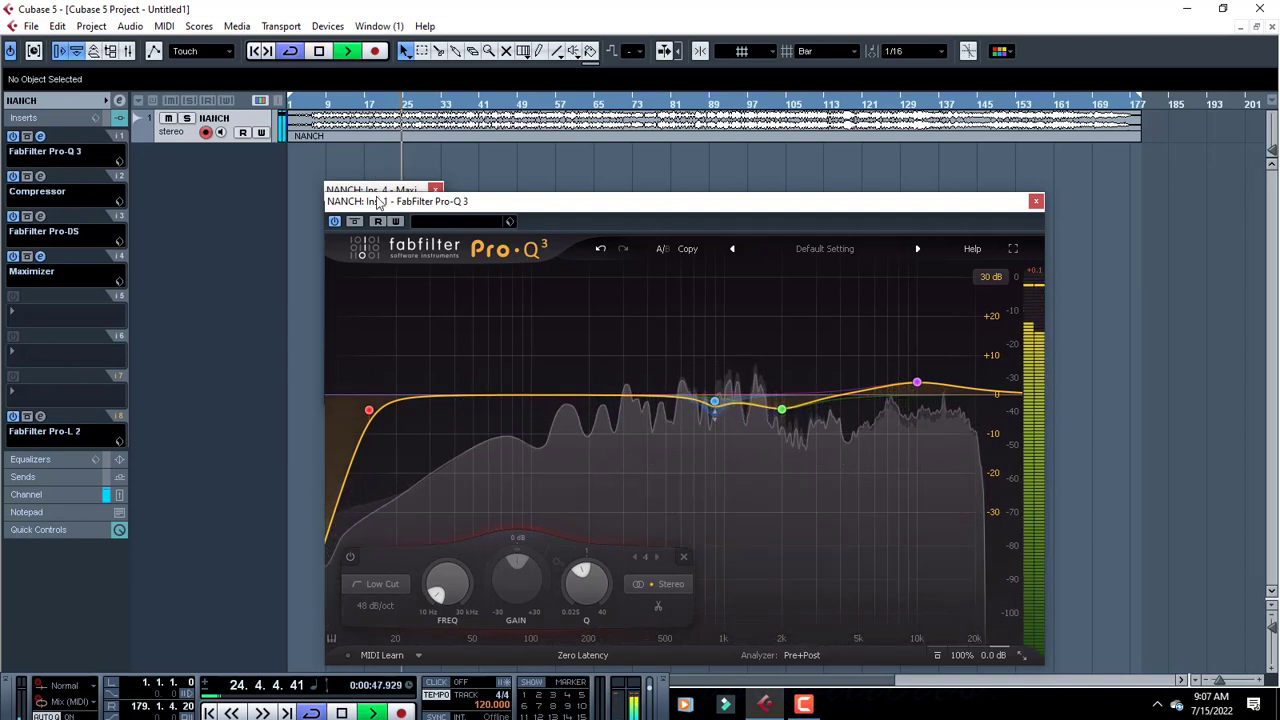
click(1036, 201)
click(436, 190)
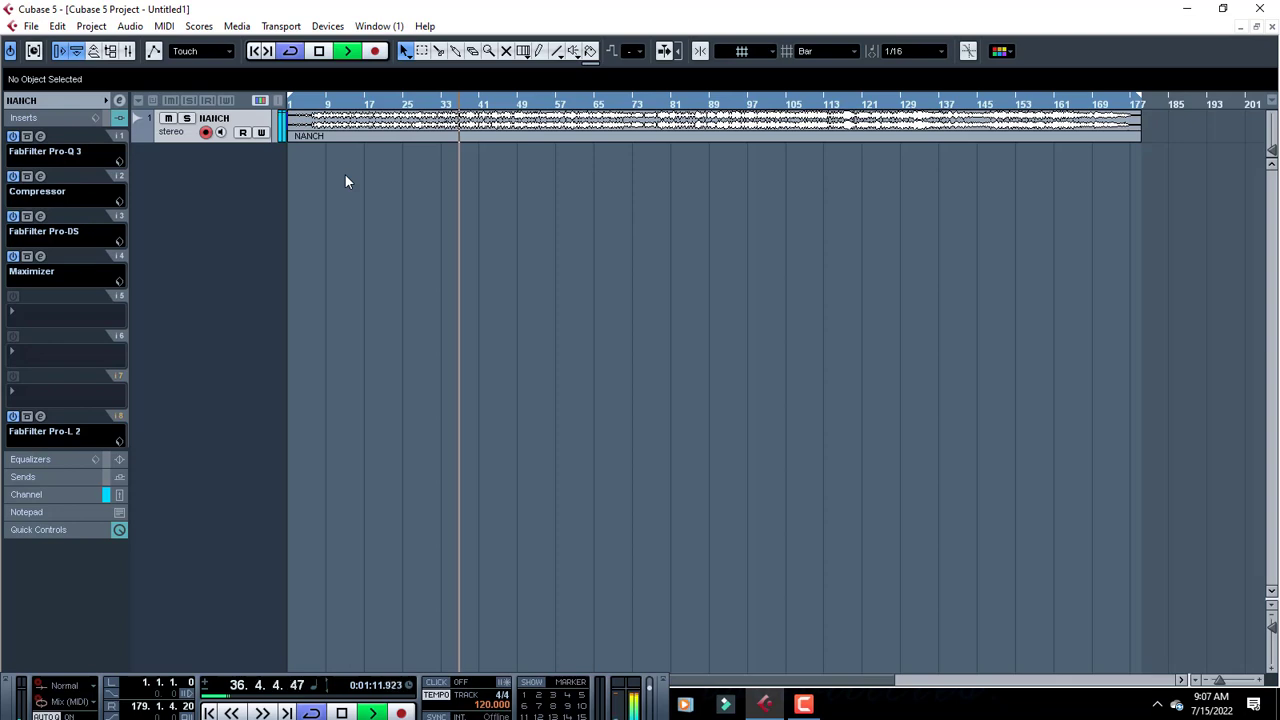
click(40, 137)
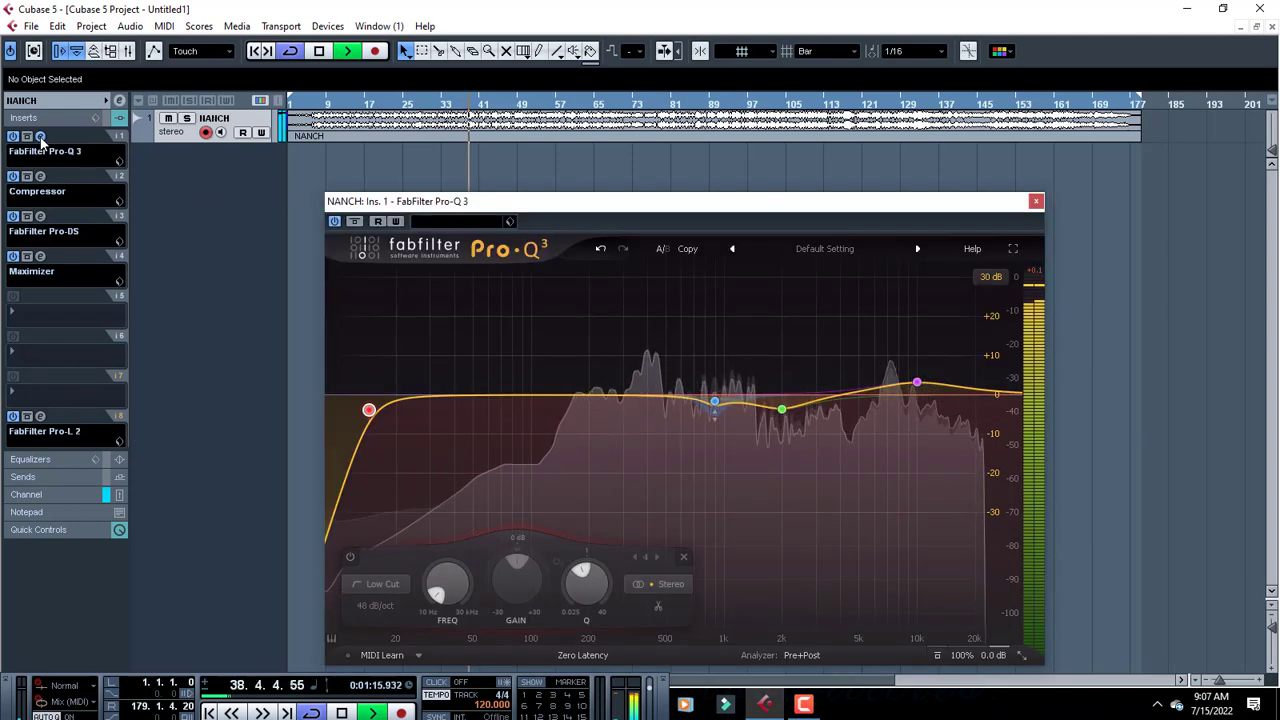
click(40, 137)
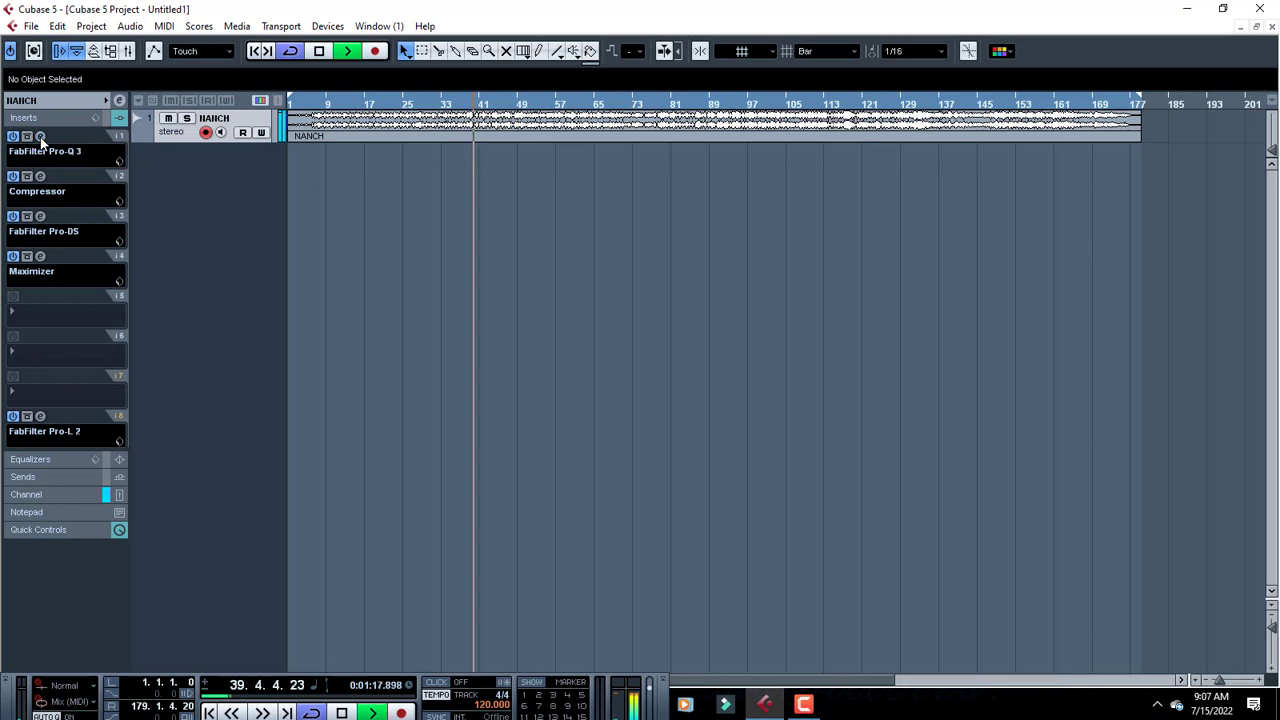
key(space)
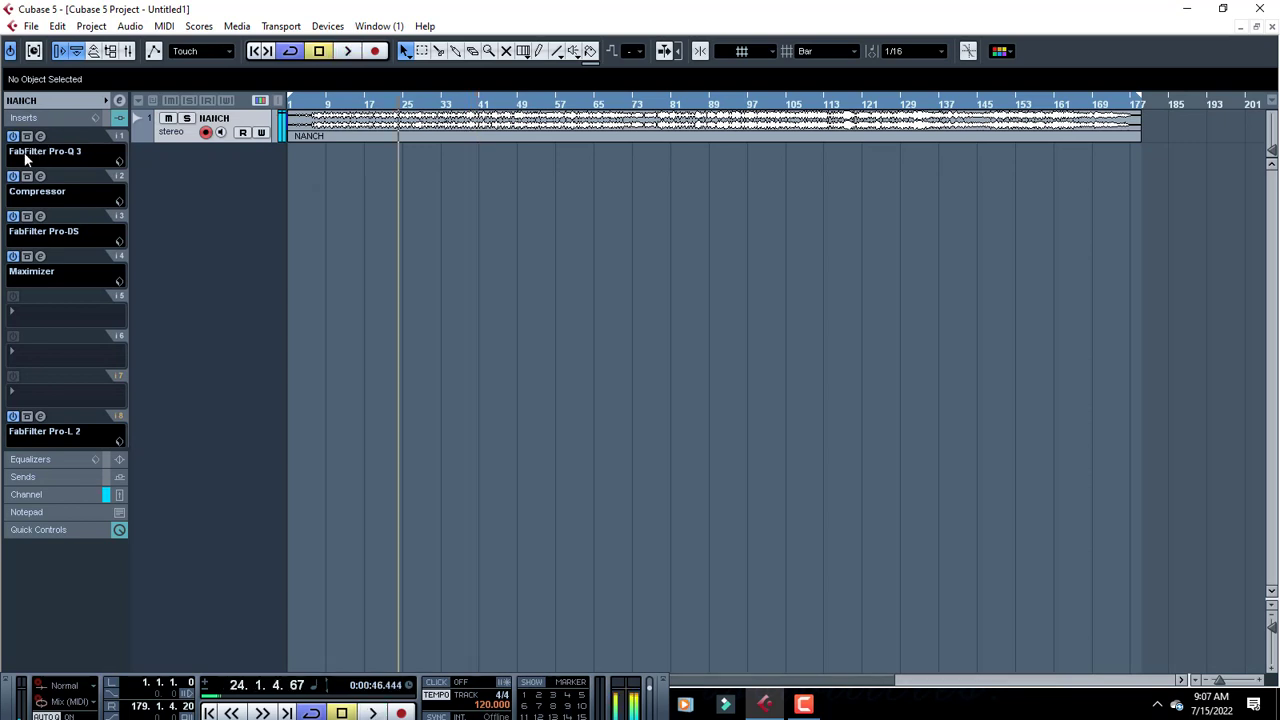
Switch off the Pro-Q 3, Compressor, Pro-DS, Maximizer and Pro-L 2 inserts and play the unprocessed NANCH track for comparison.
click(13, 137)
click(13, 177)
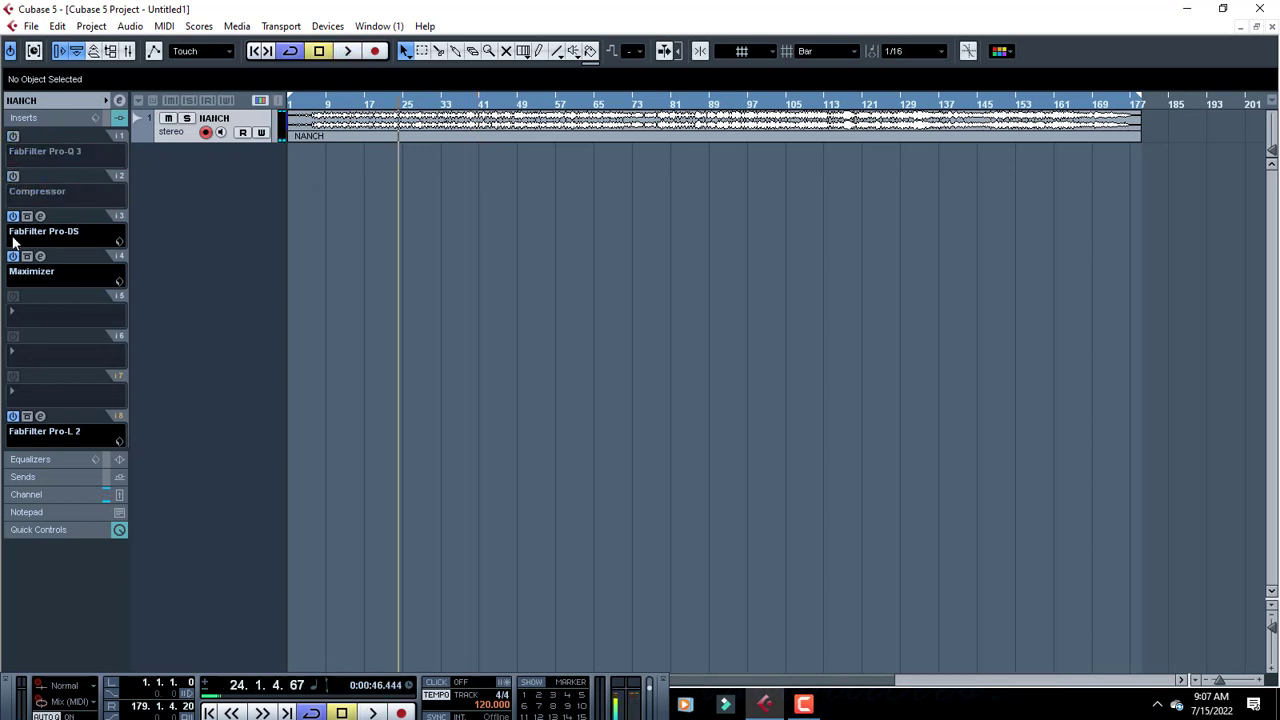
click(13, 257)
click(13, 216)
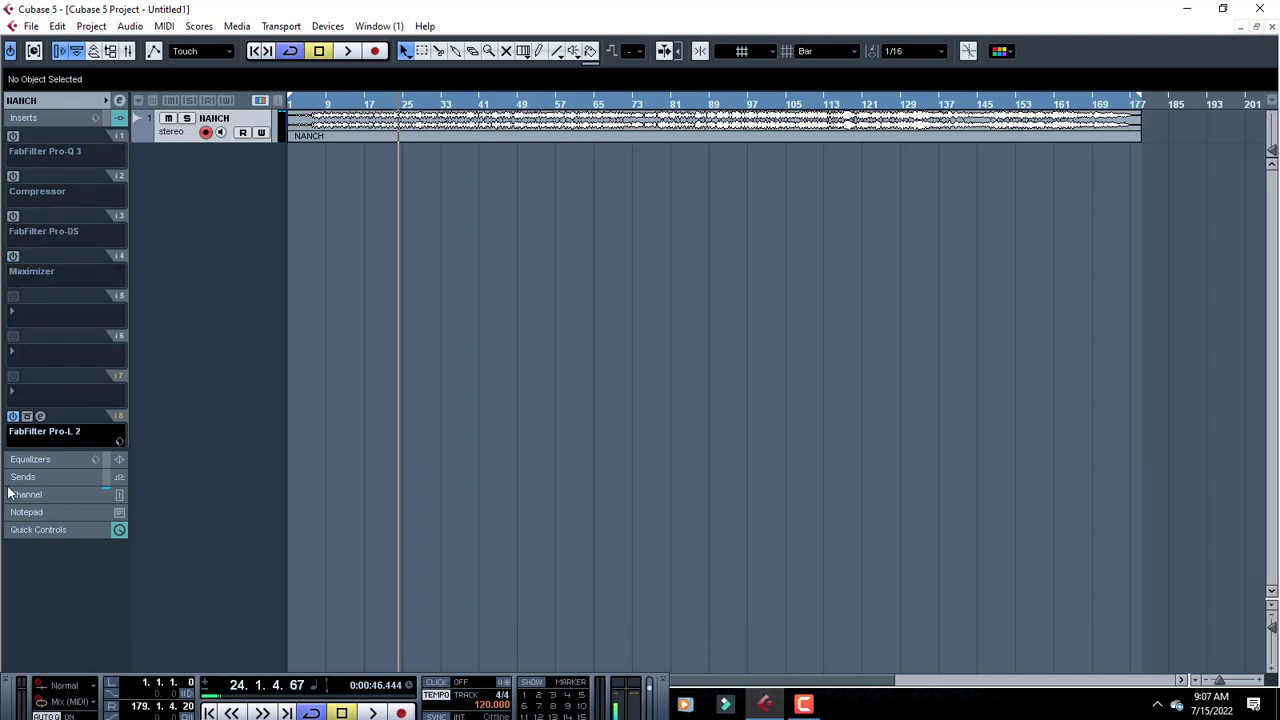
click(13, 417)
key(space)
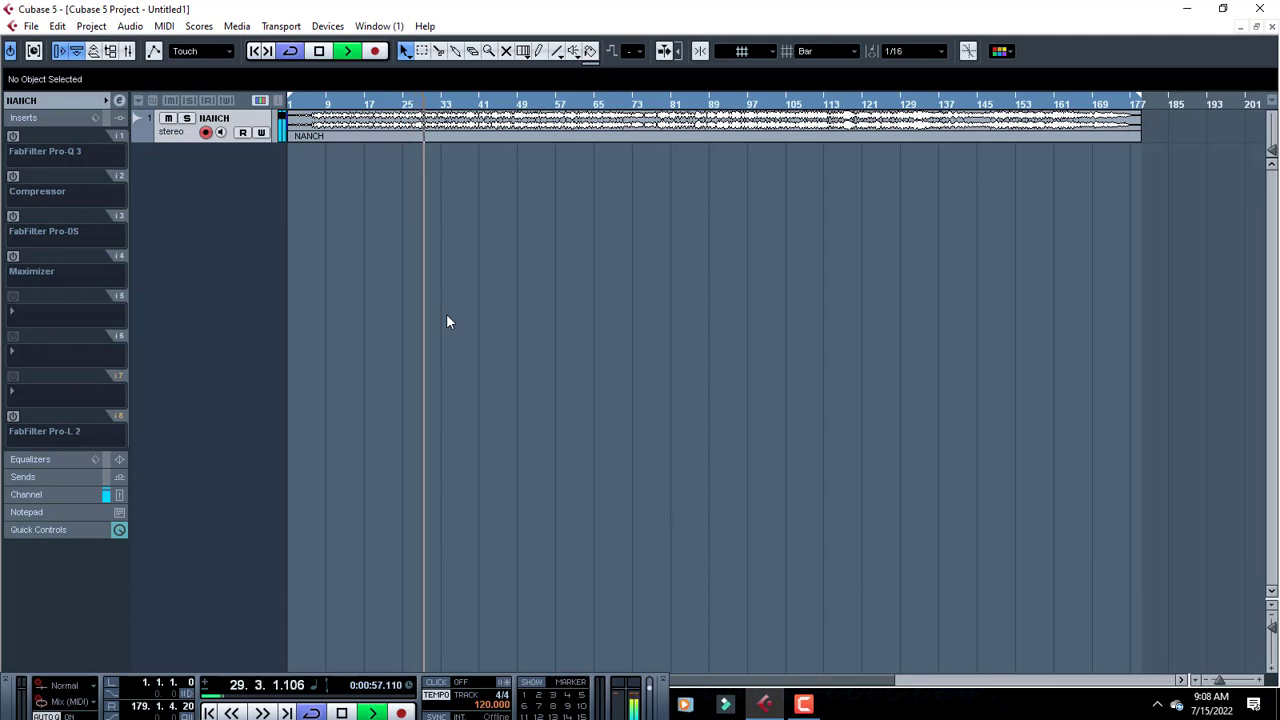
key(space)
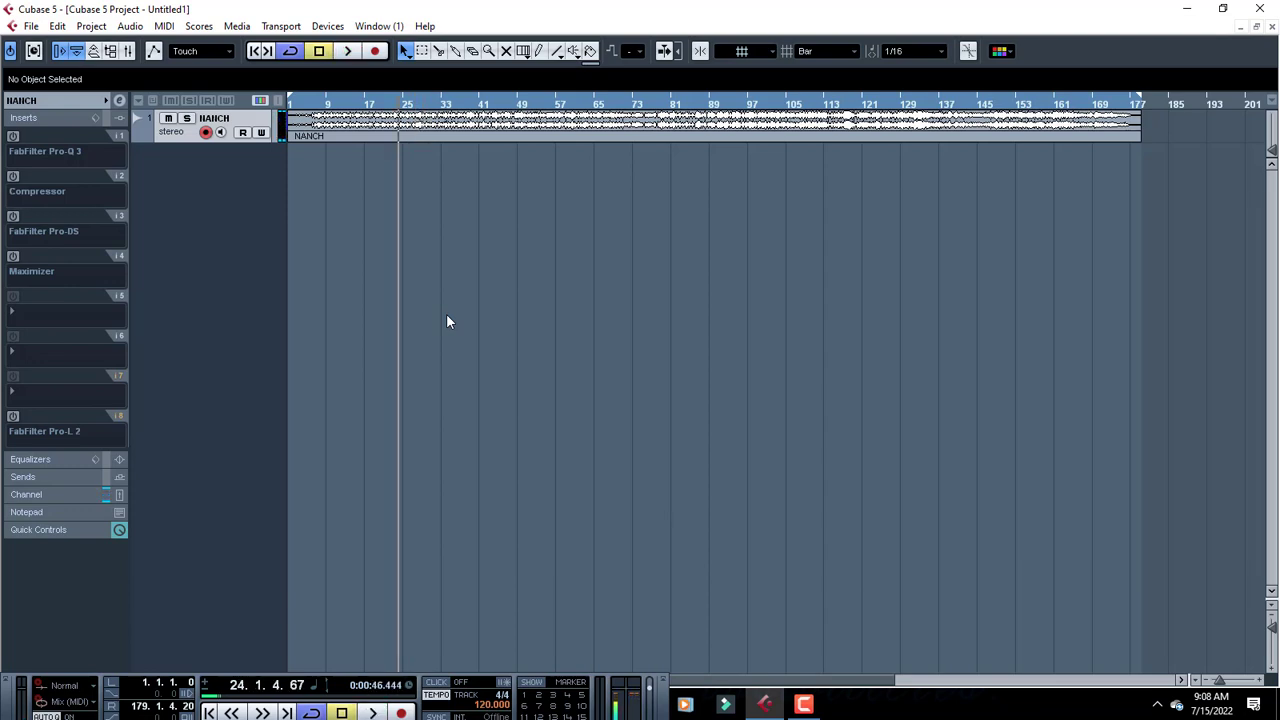
Switch all five NANCH inserts, from Pro-Q 3 to Pro-L 2, back on and play the mastered track for comparison.
click(13, 137)
click(13, 176)
click(14, 217)
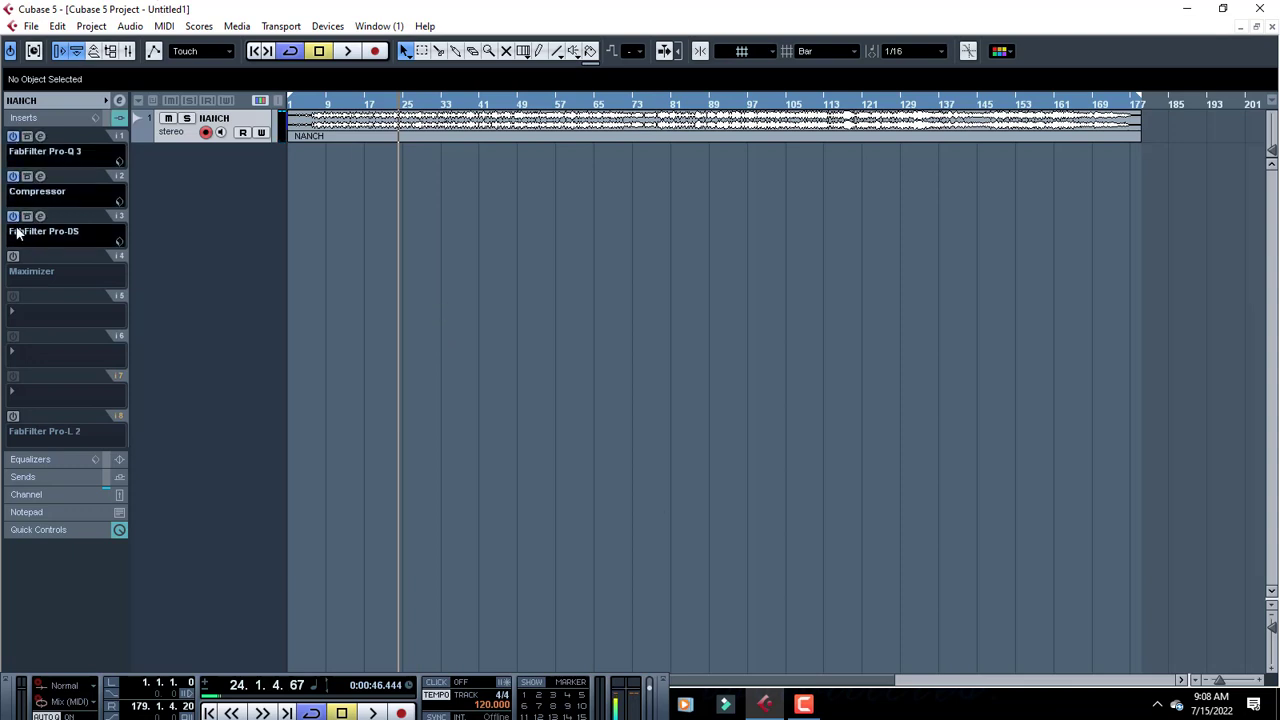
click(13, 256)
click(13, 416)
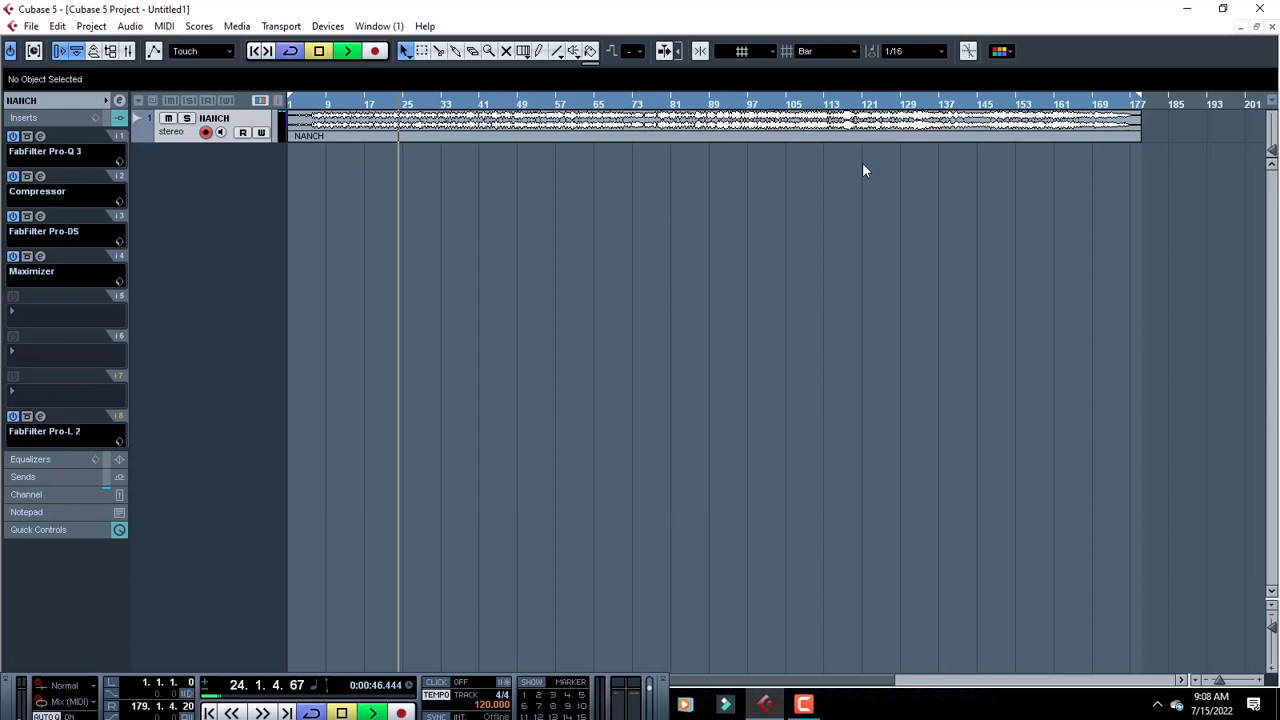
key(space)
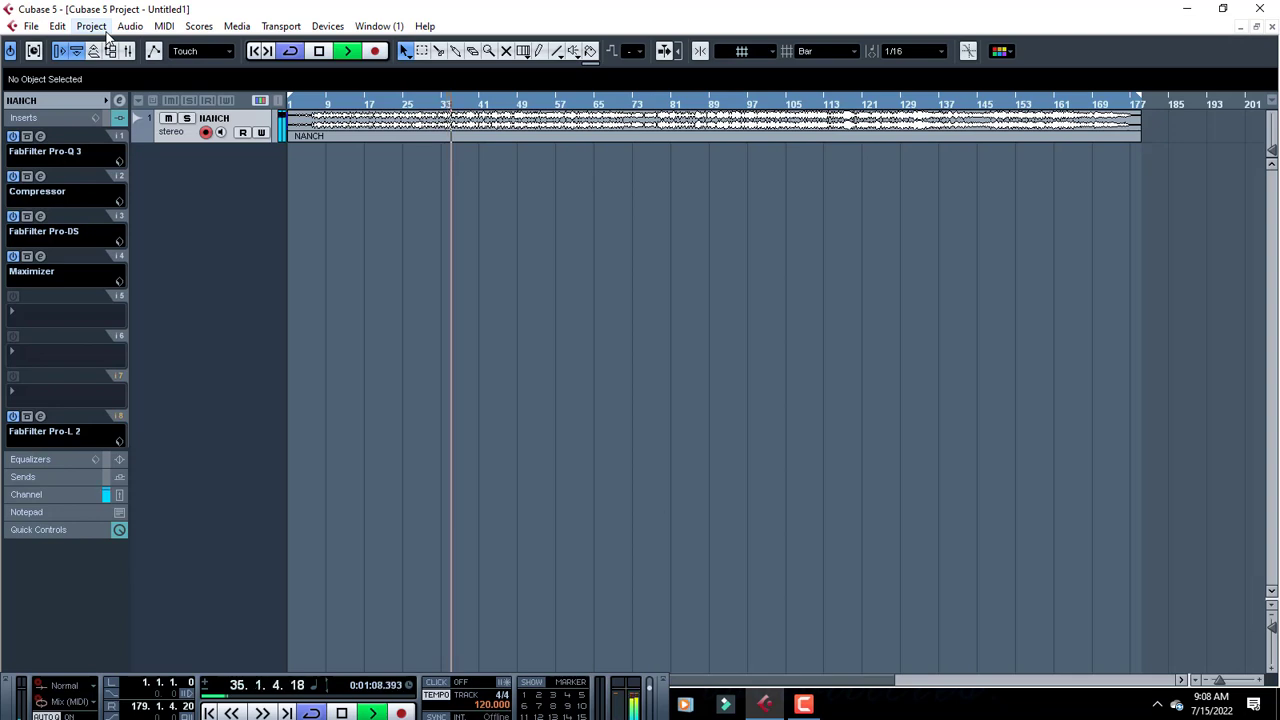
key(space)
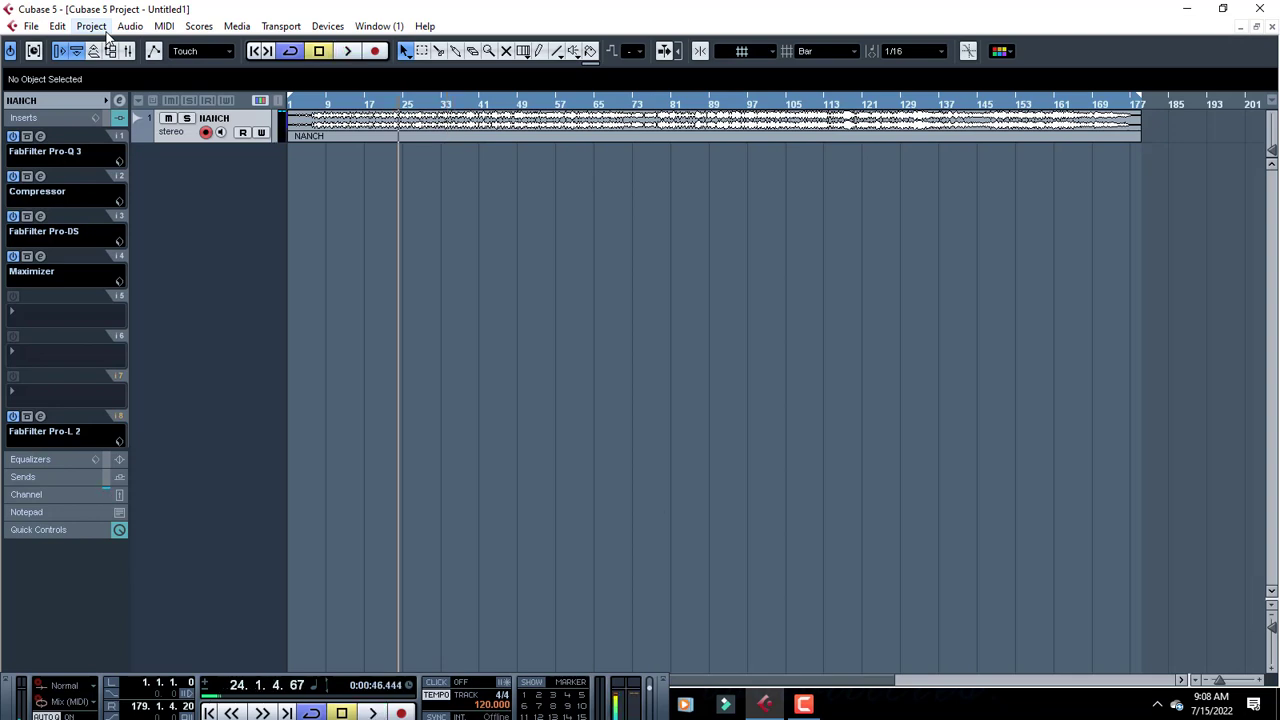